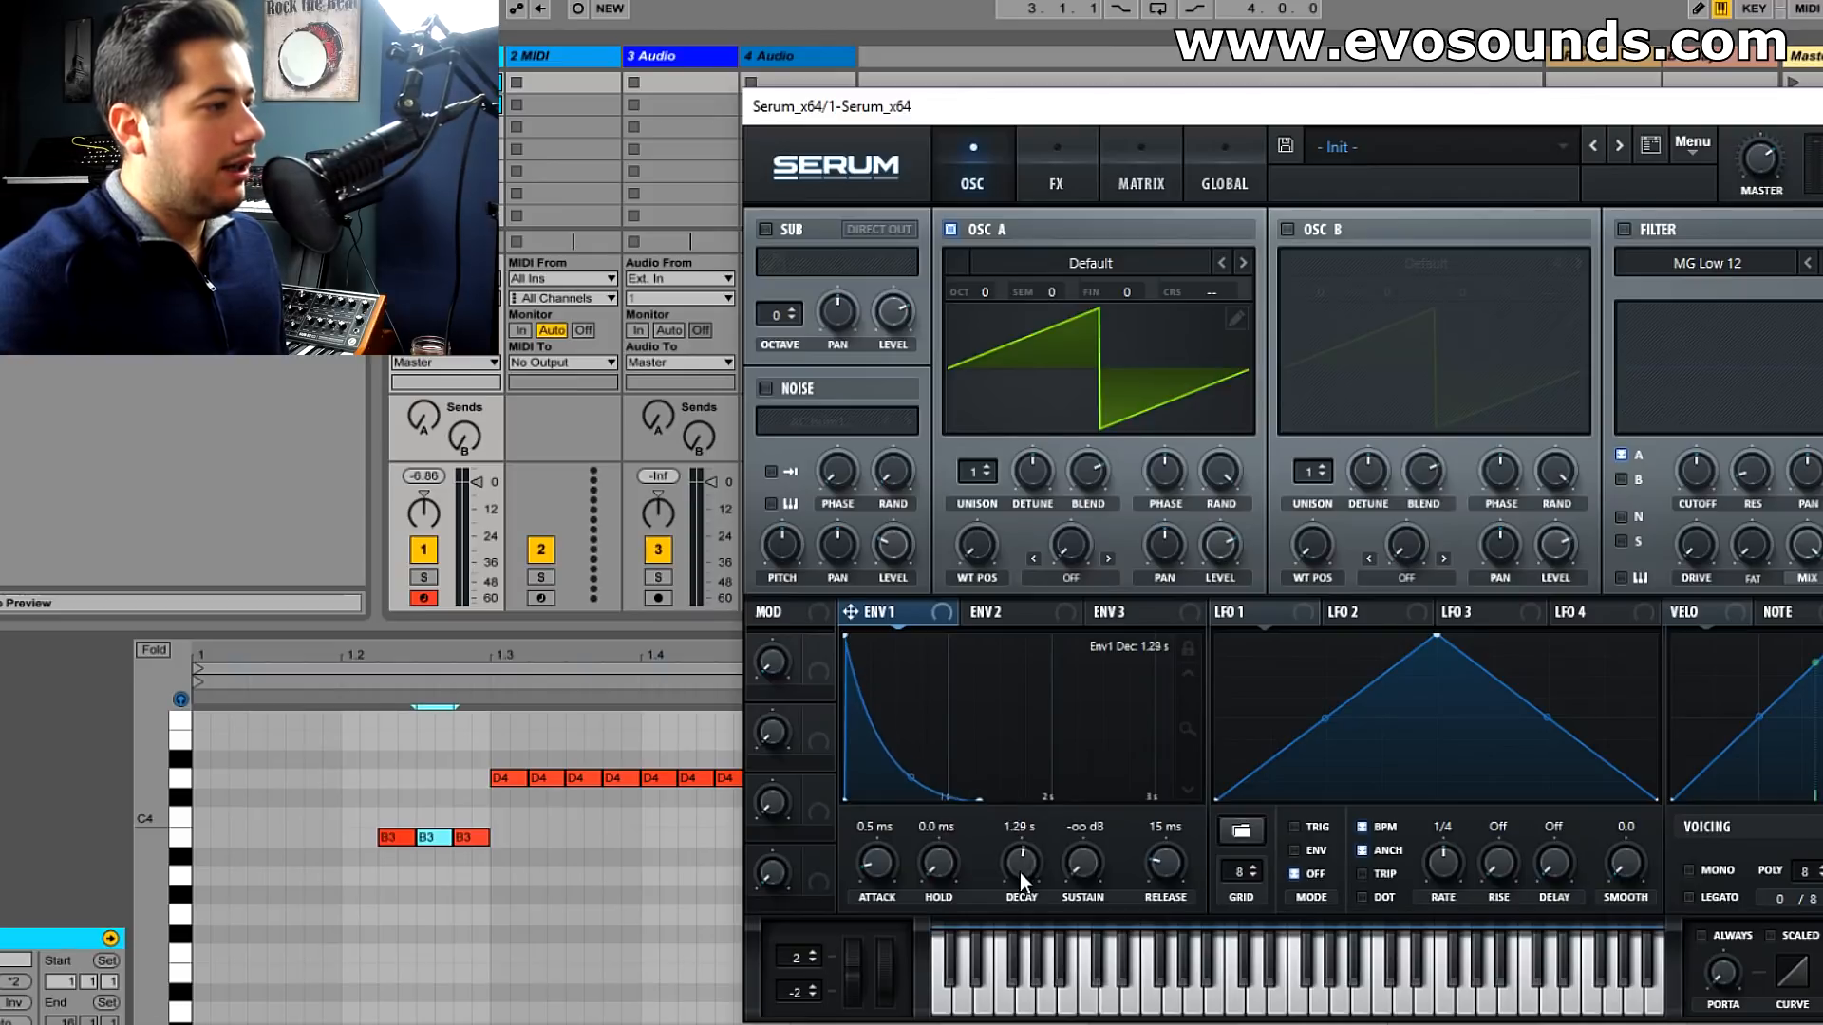
Bow Envelope 1's decay curve outward, shorten its decay to 402 ms and audition it with the clip.
left_click_drag(900, 777, 924, 739)
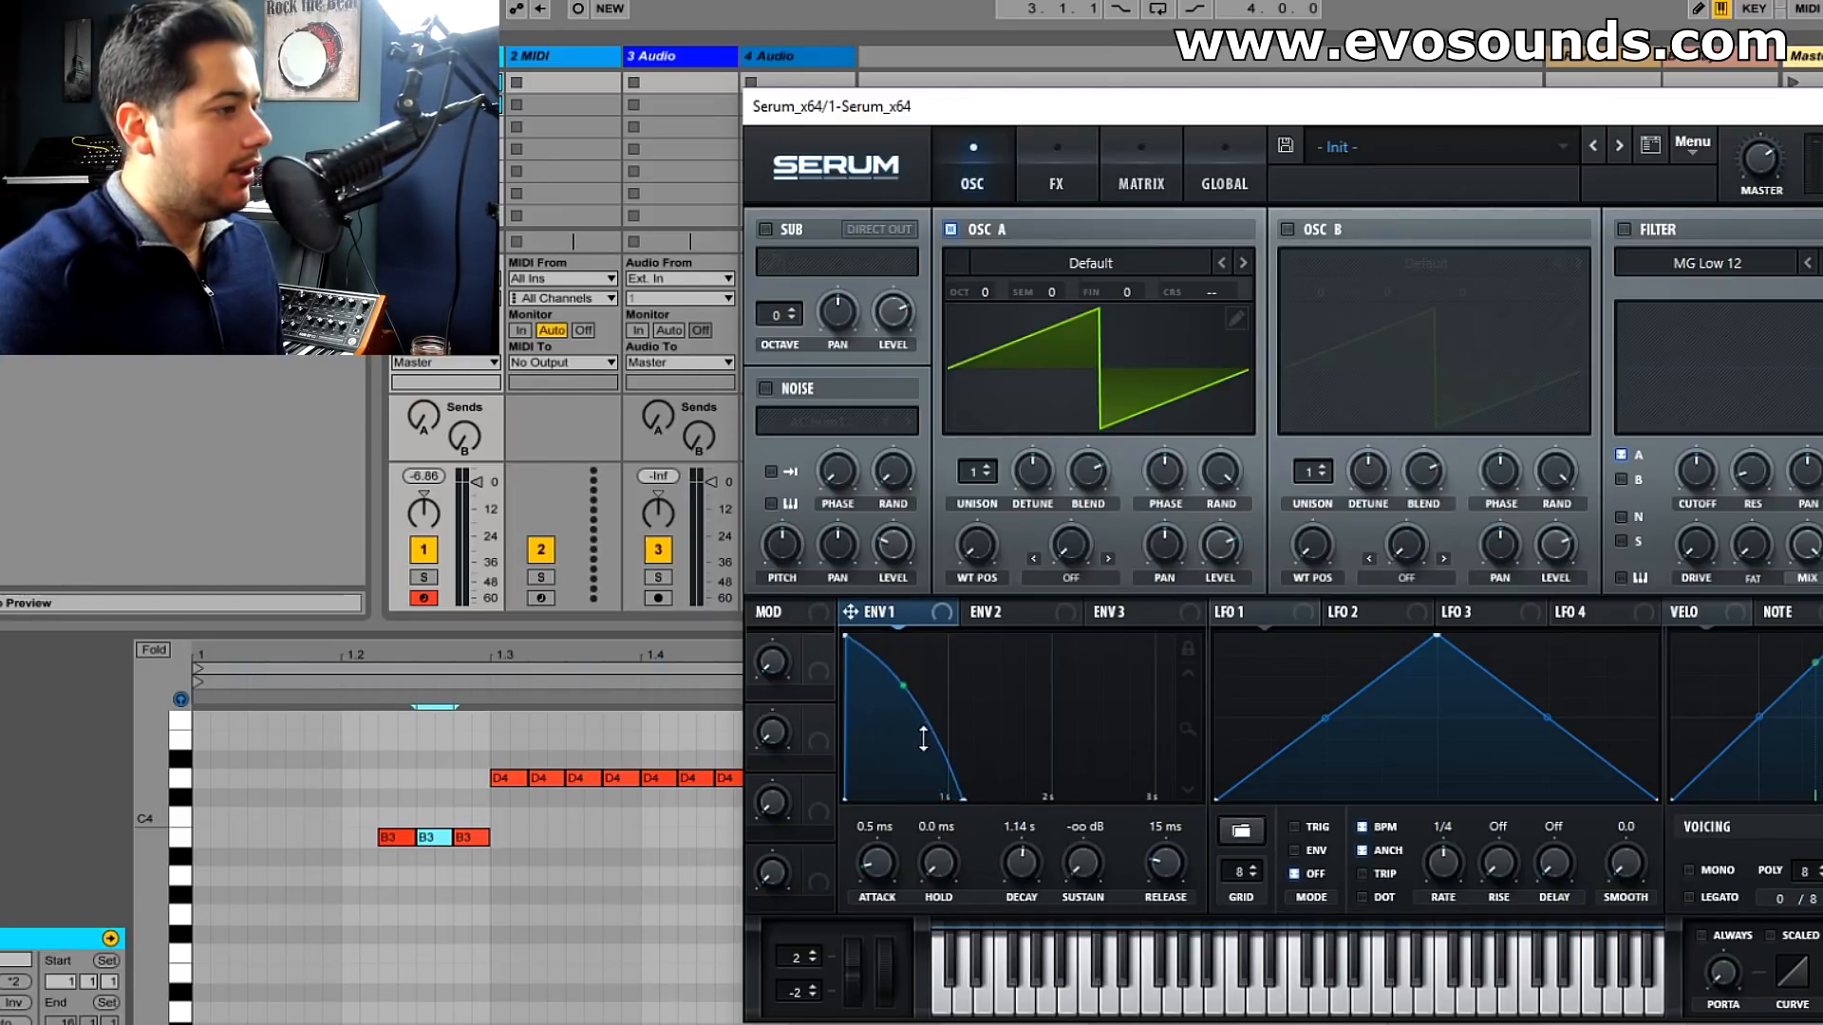
key("space")
left_click_drag(1012, 856, 999, 884)
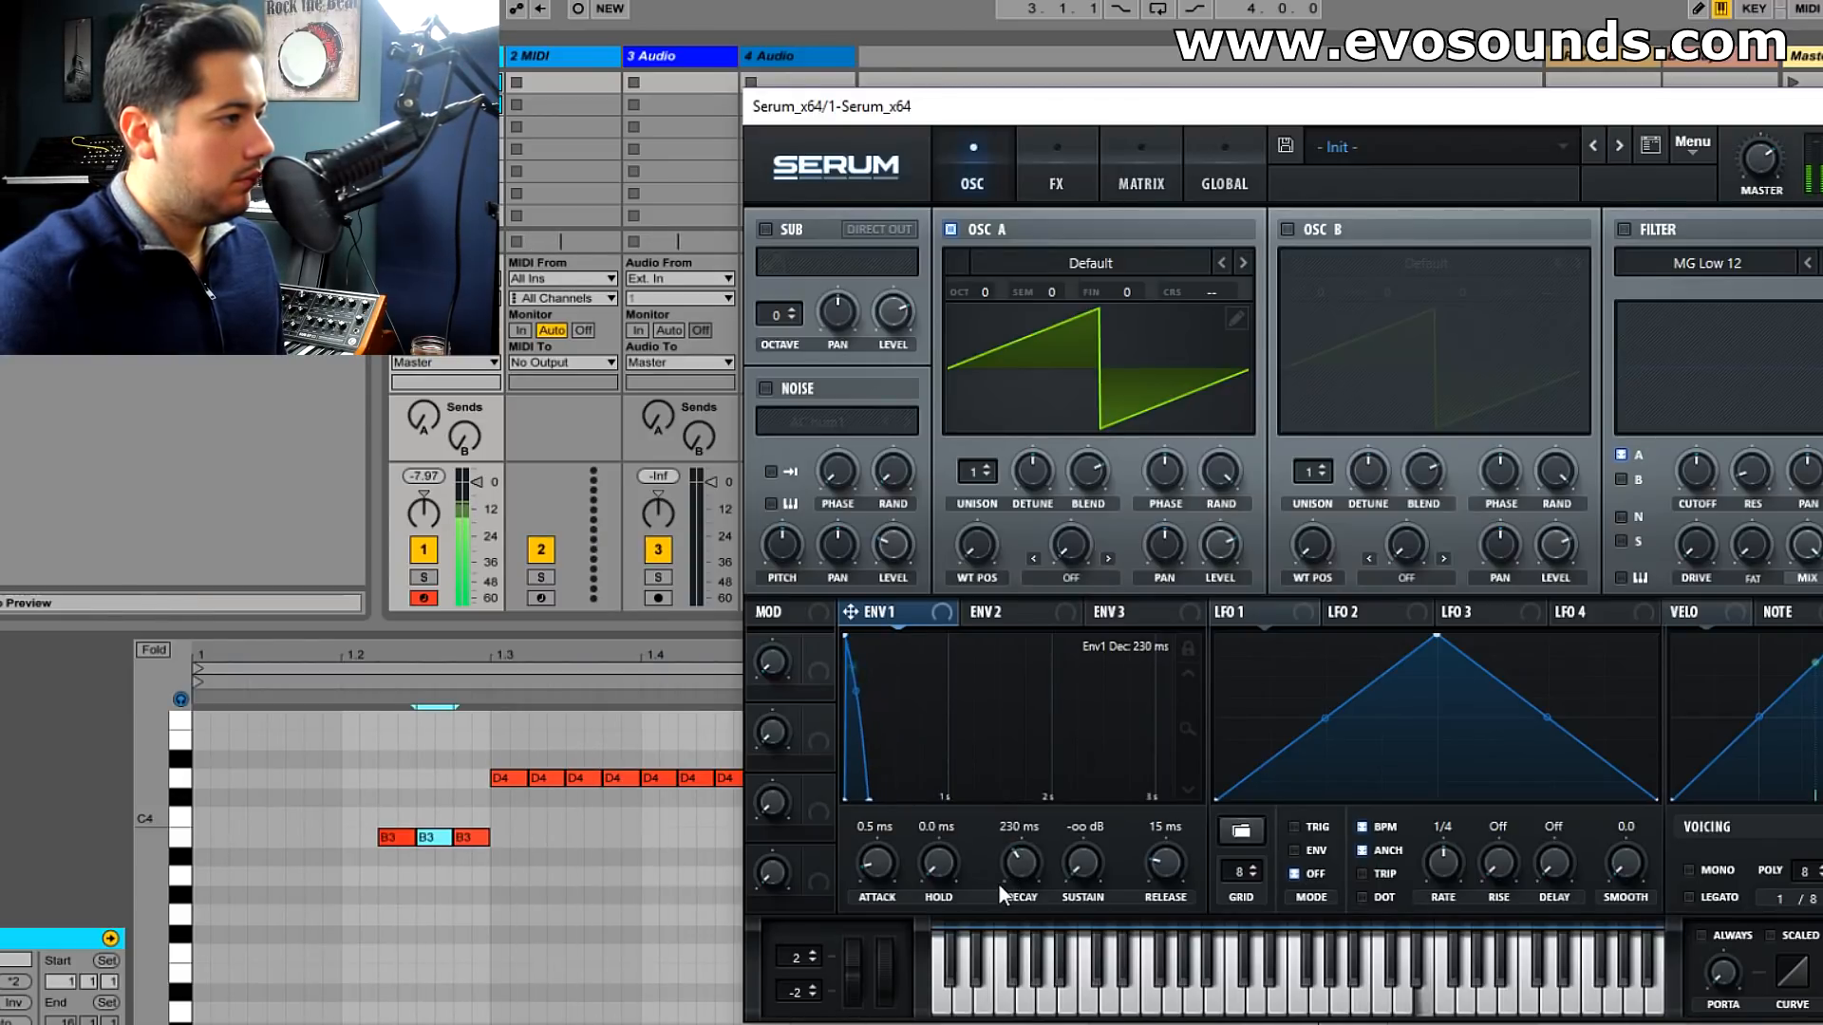
mouse_move(872, 705)
left_mouse_down()
mouse_move(839, 760)
mouse_move(897, 679)
left_mouse_up()
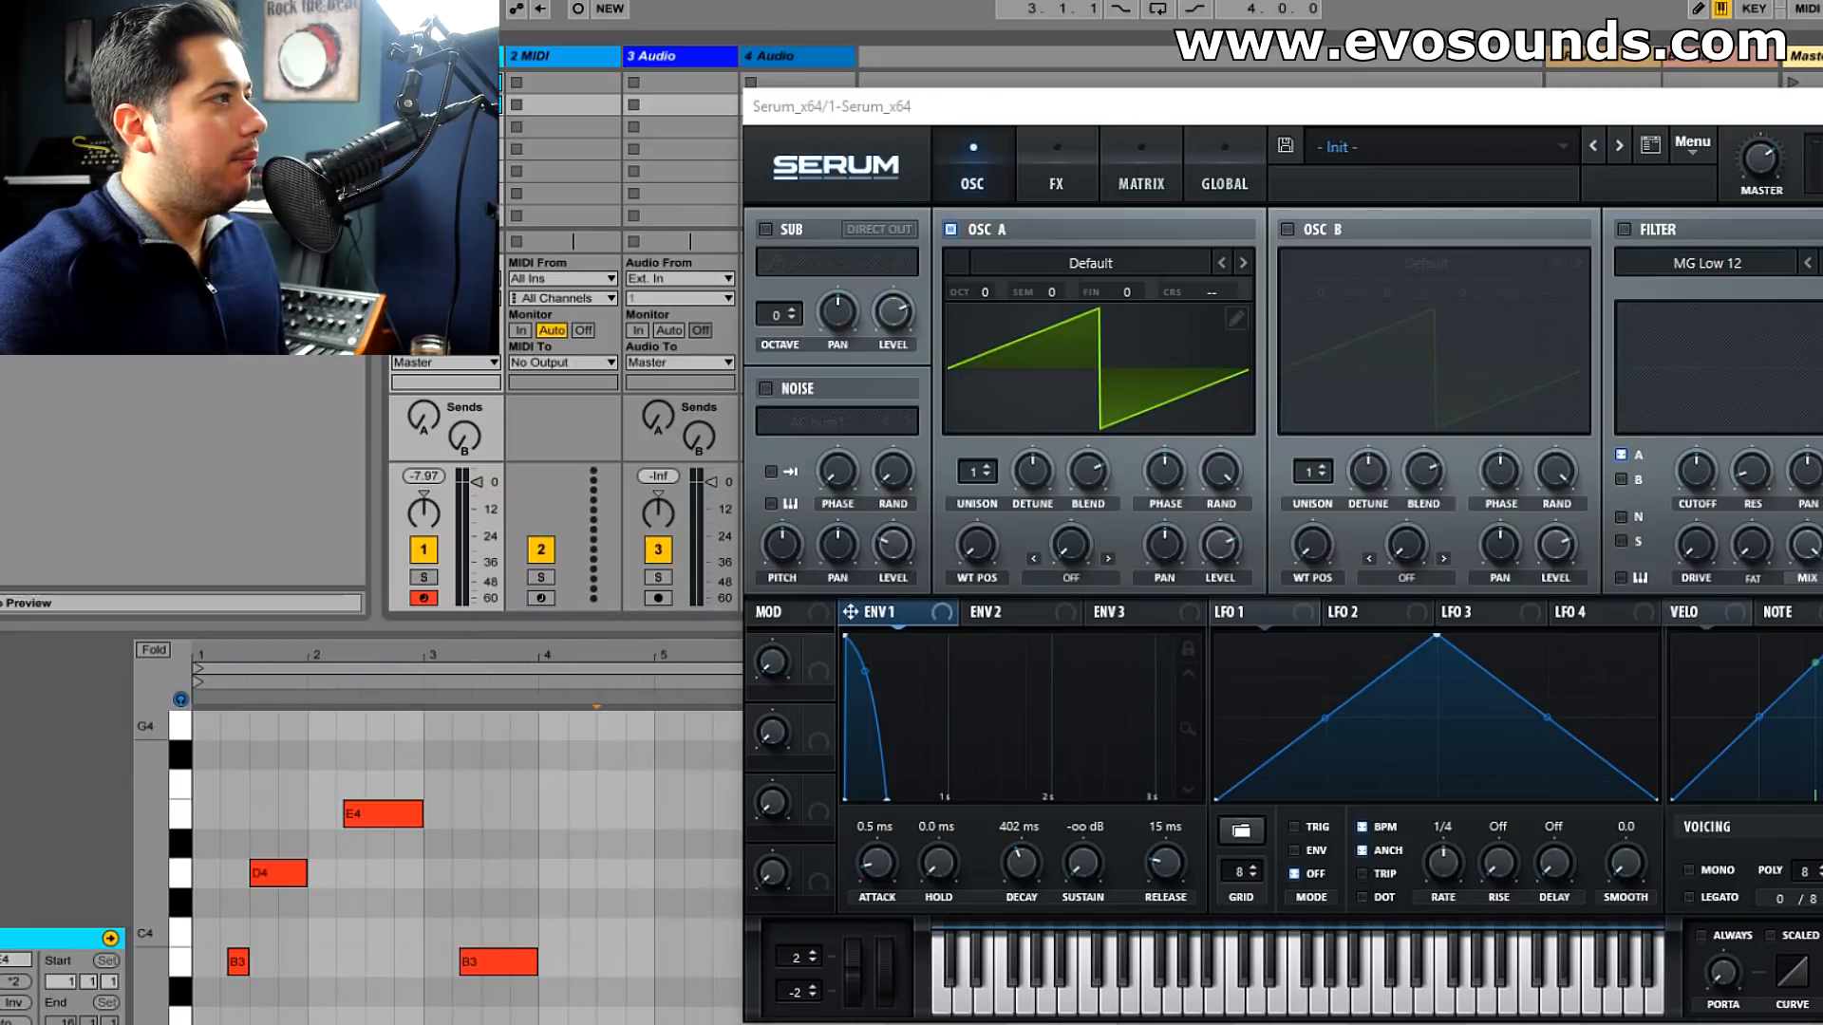
key("space")
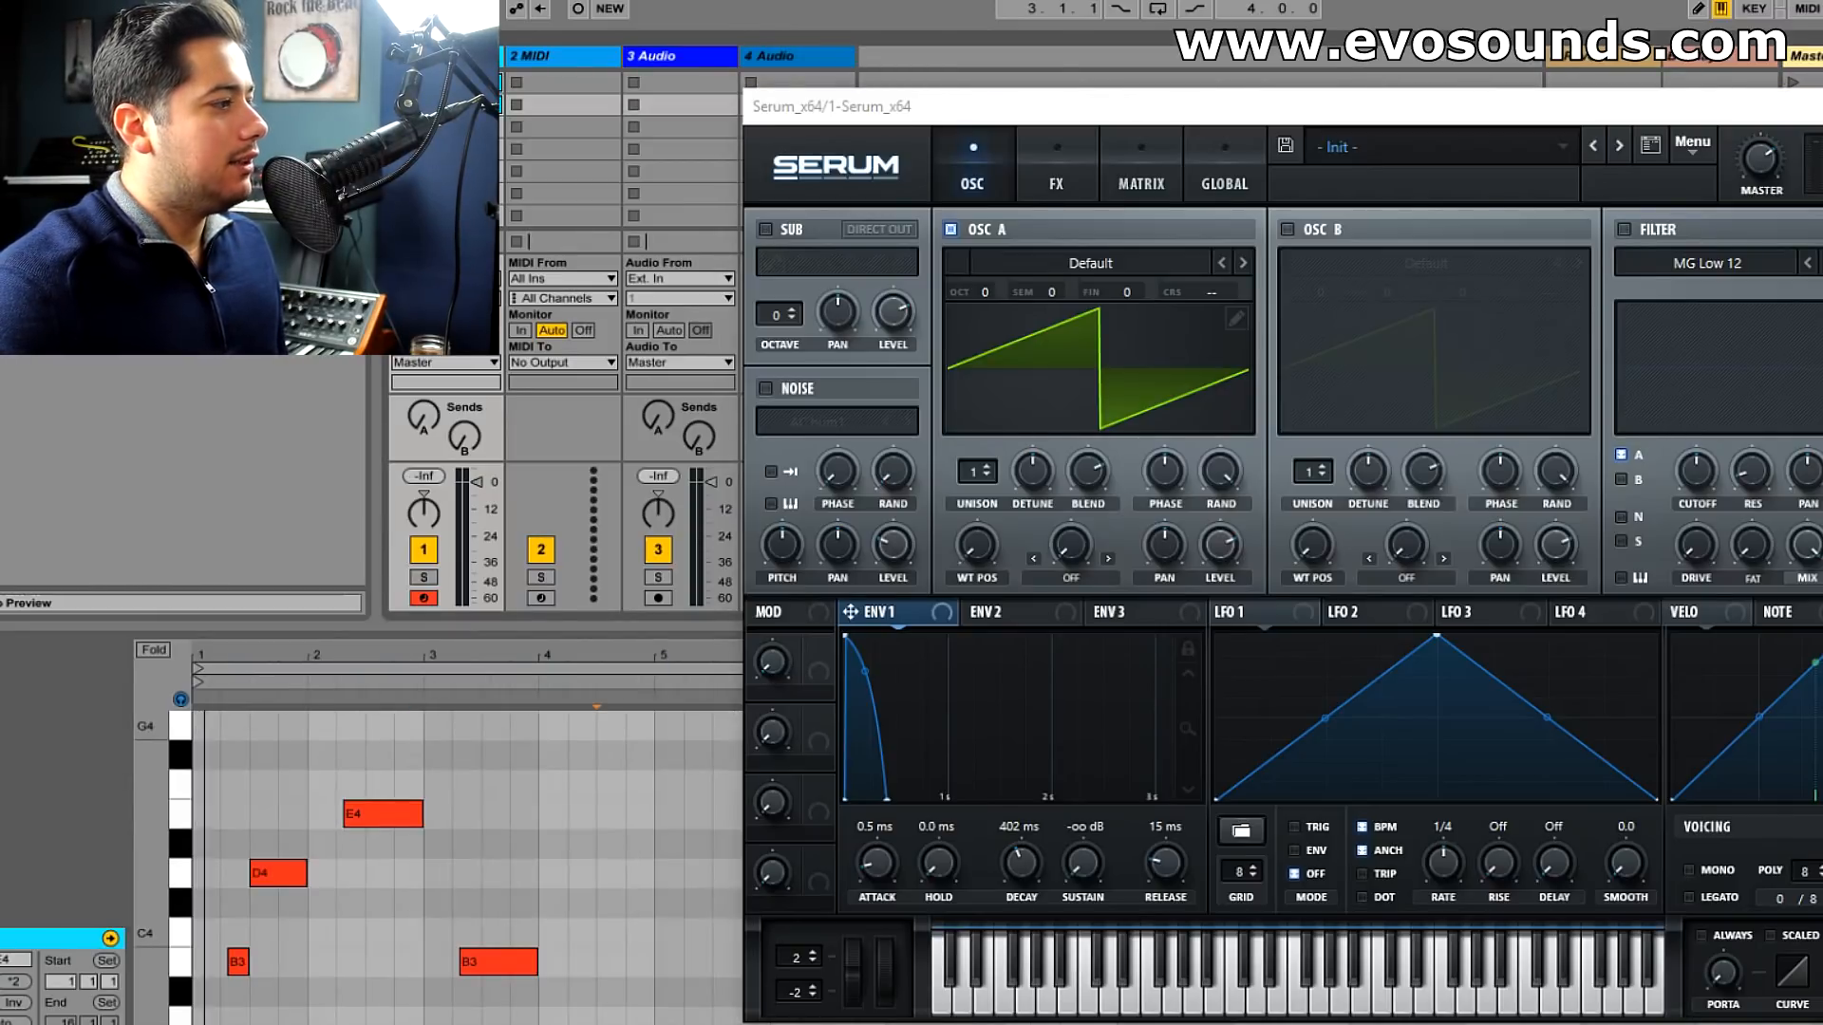
Raise Envelope 1's sustain to 0.0 dB and reshape LFO 1 into a straight downward ramp.
left_click_drag(1094, 840, 1194, 621)
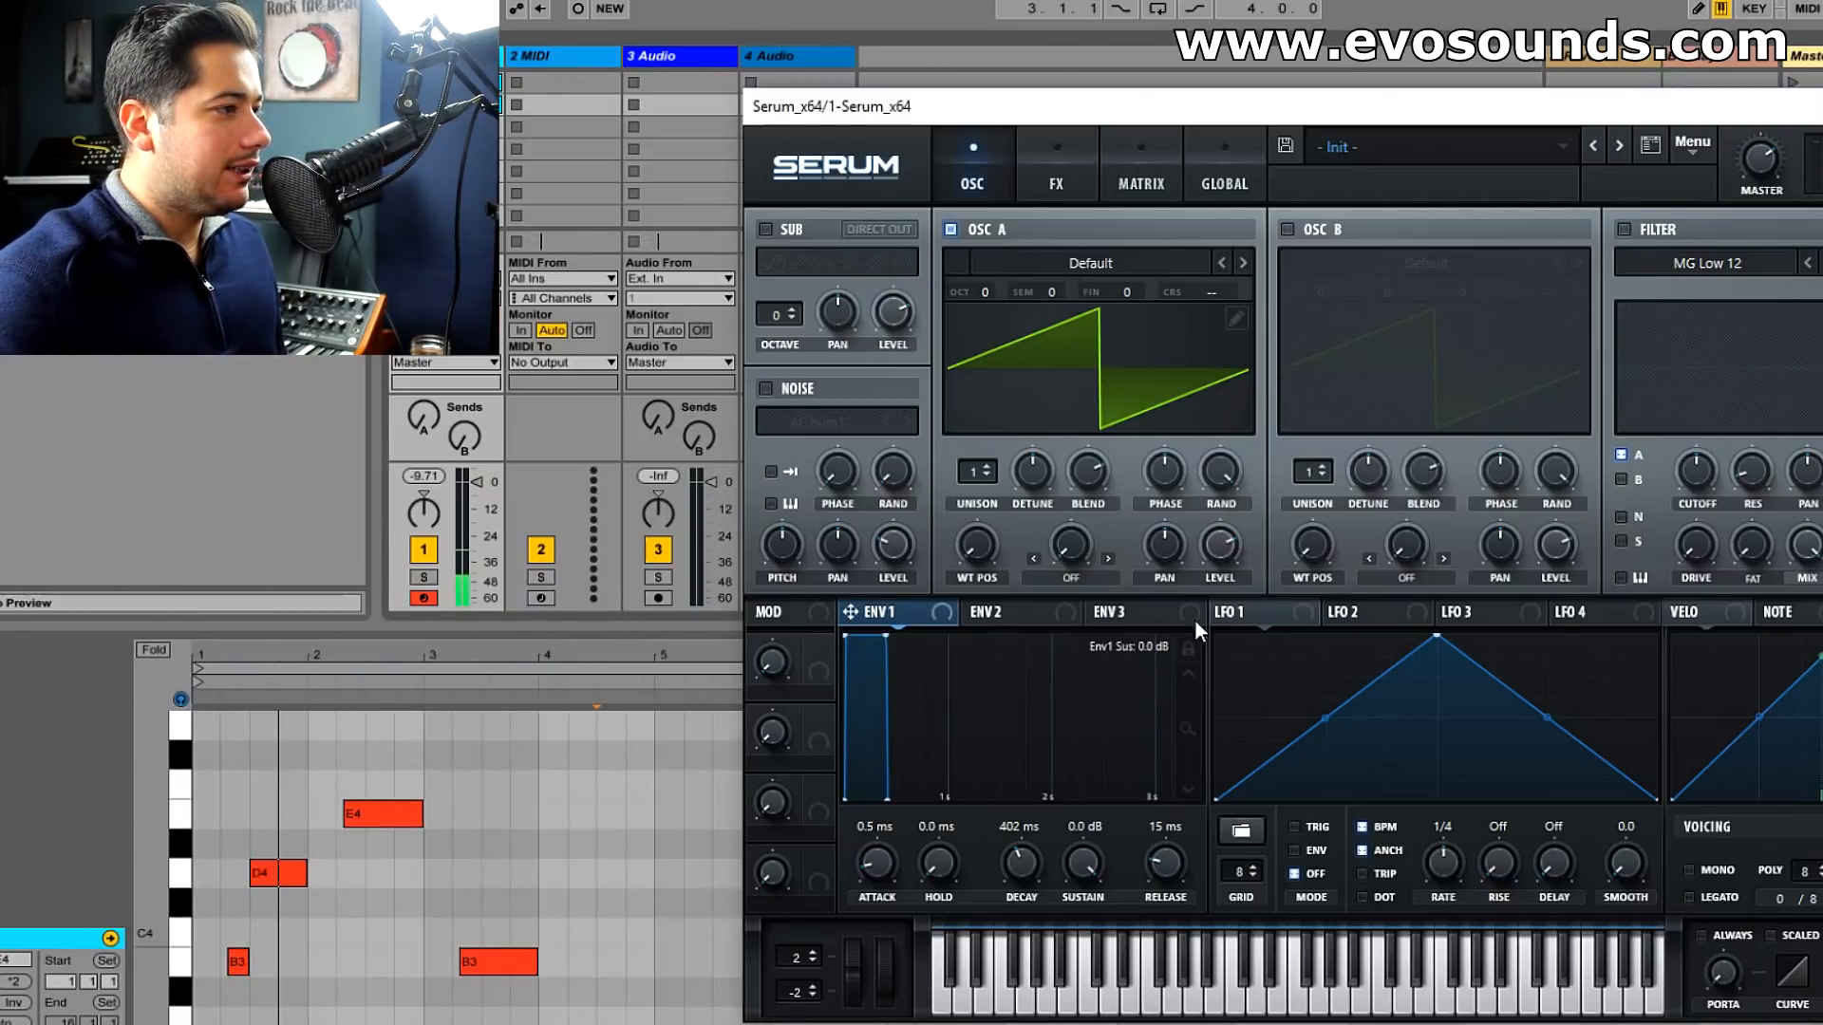
left_click(1281, 623)
left_click_drag(1437, 635, 1021, 566)
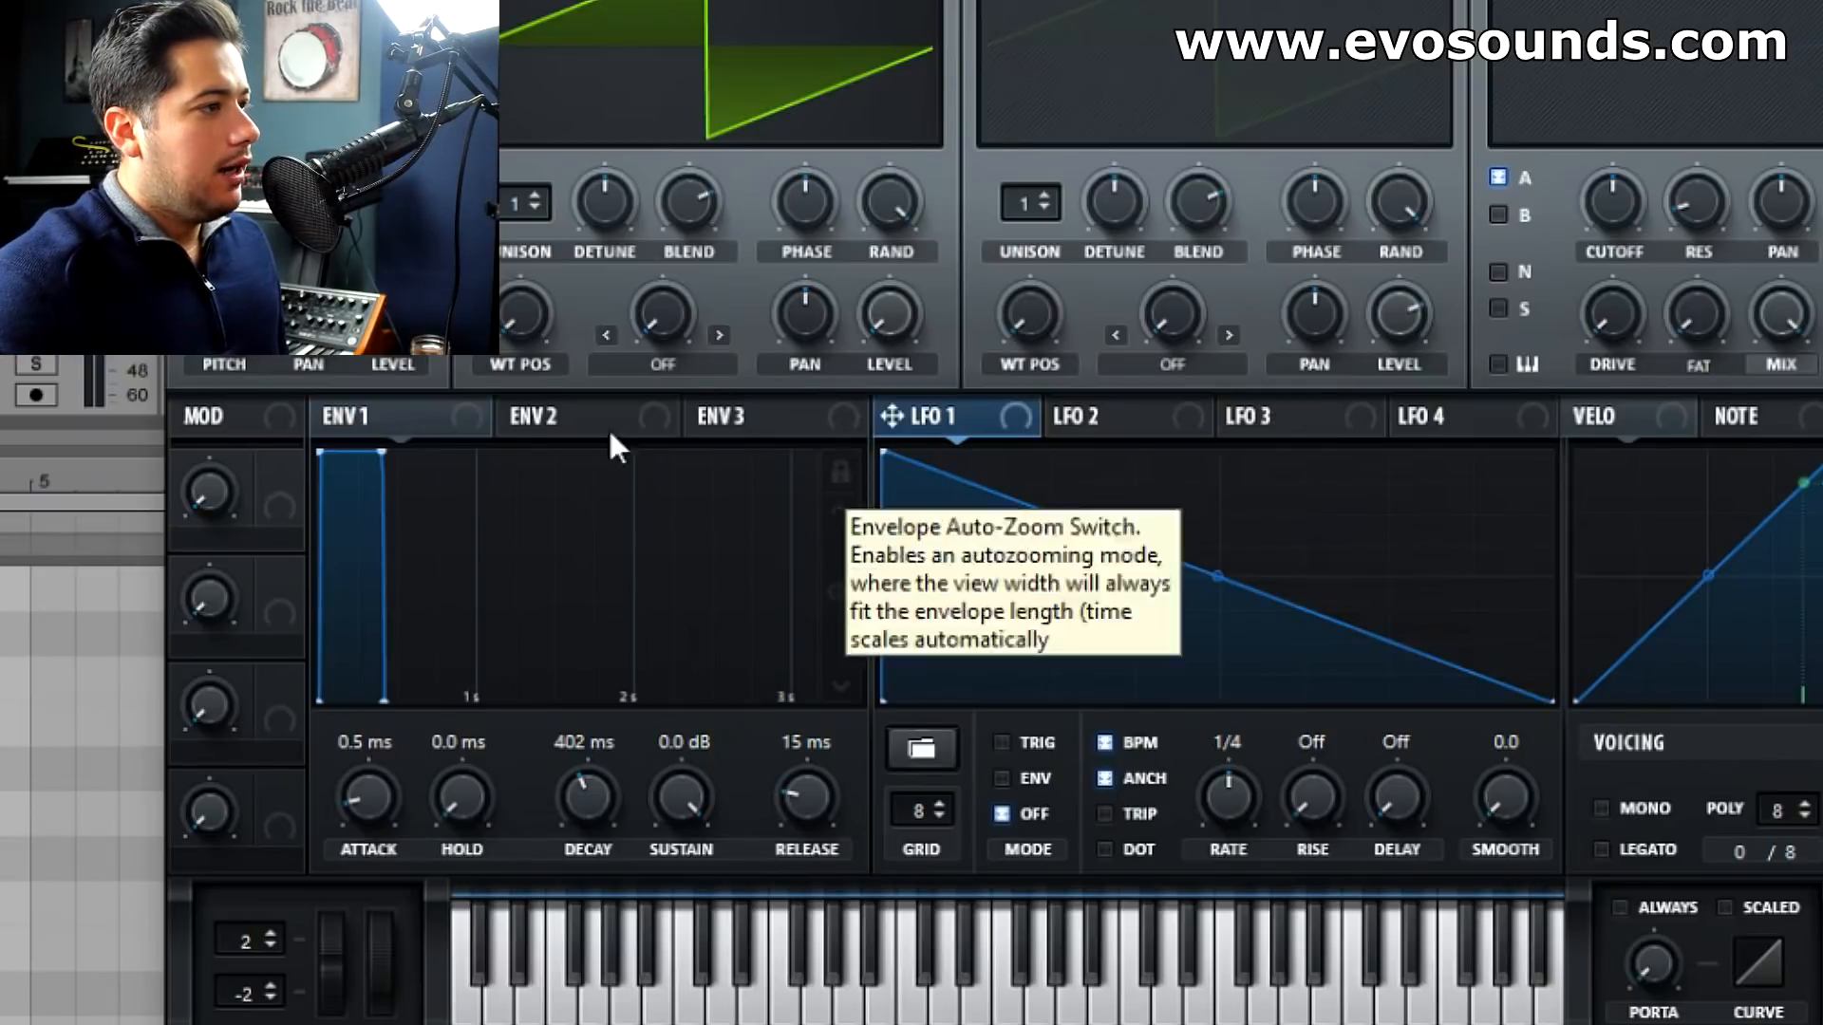
Drop Envelope 1's sustain to -oo dB and straighten its decay curve to match the LFO ramp.
left_click(878, 613)
left_click_drag(680, 798, 681, 855)
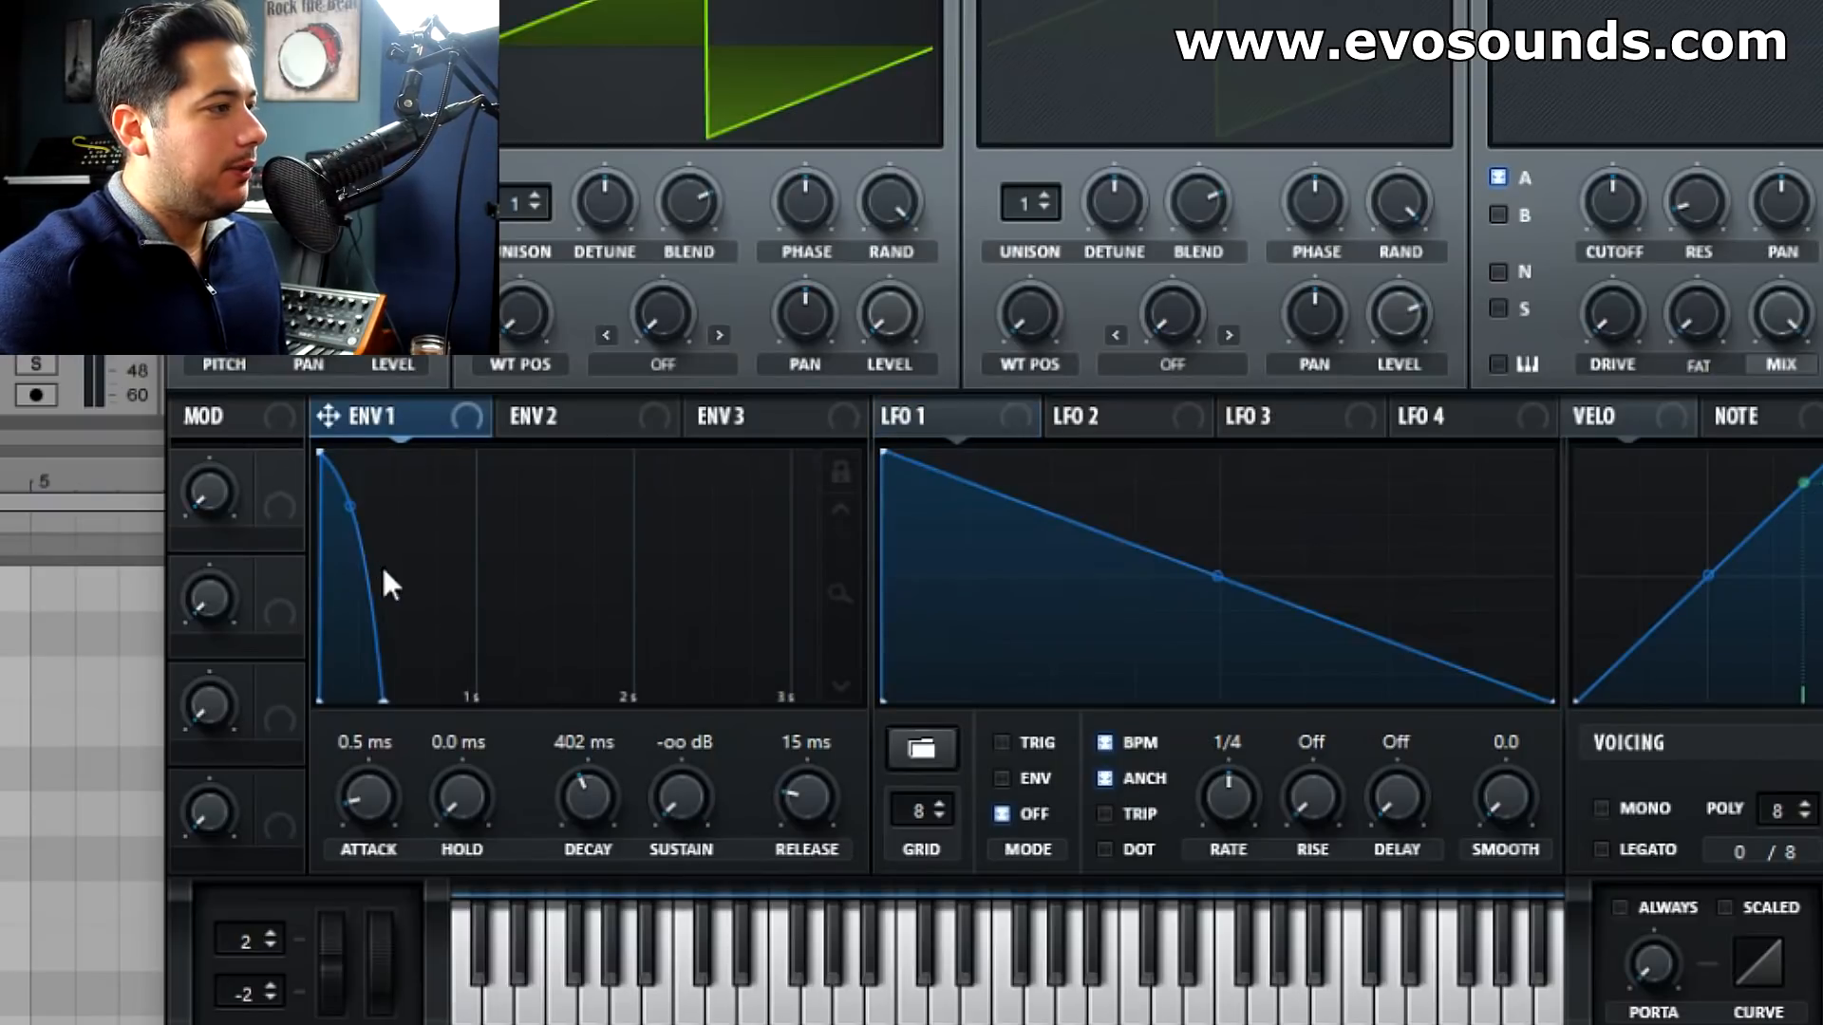
left_click_drag(349, 511, 350, 592)
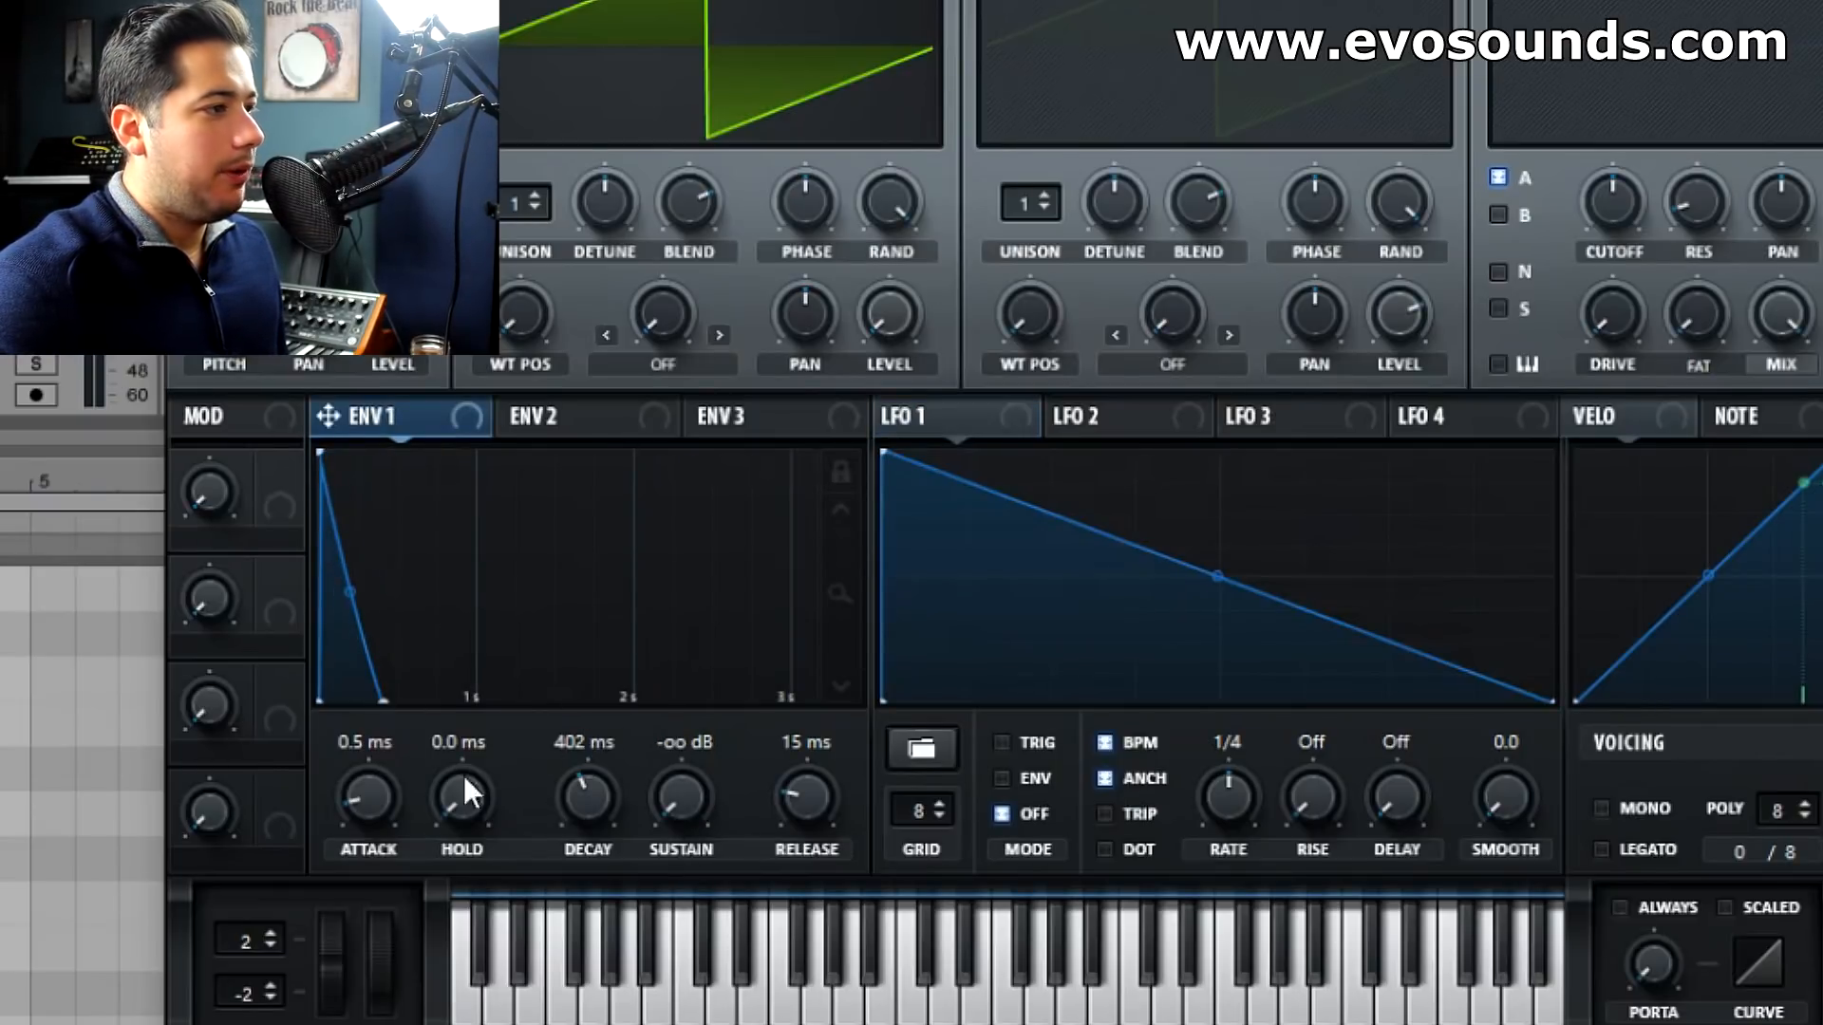
Modulate oscillator A's level with LFO 1 and set the LFO rate to 1/16.
left_click(917, 432)
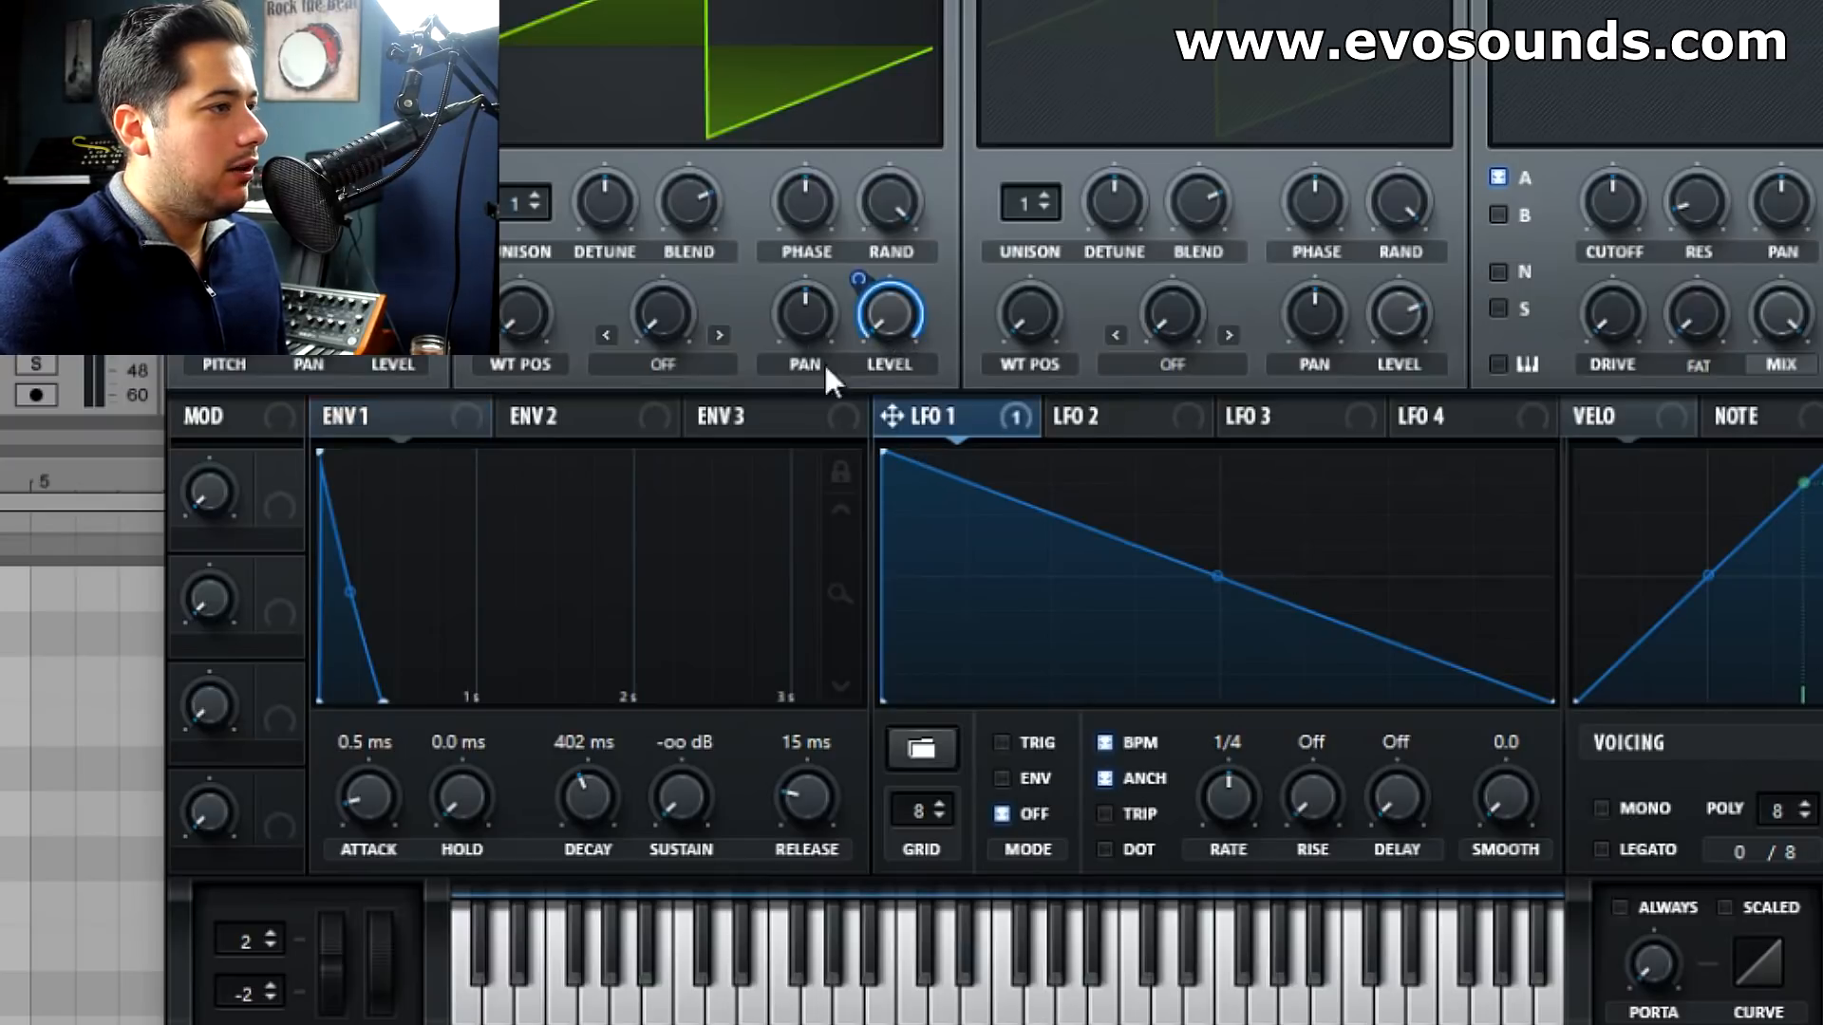
left_click_drag(1229, 773, 1255, 766)
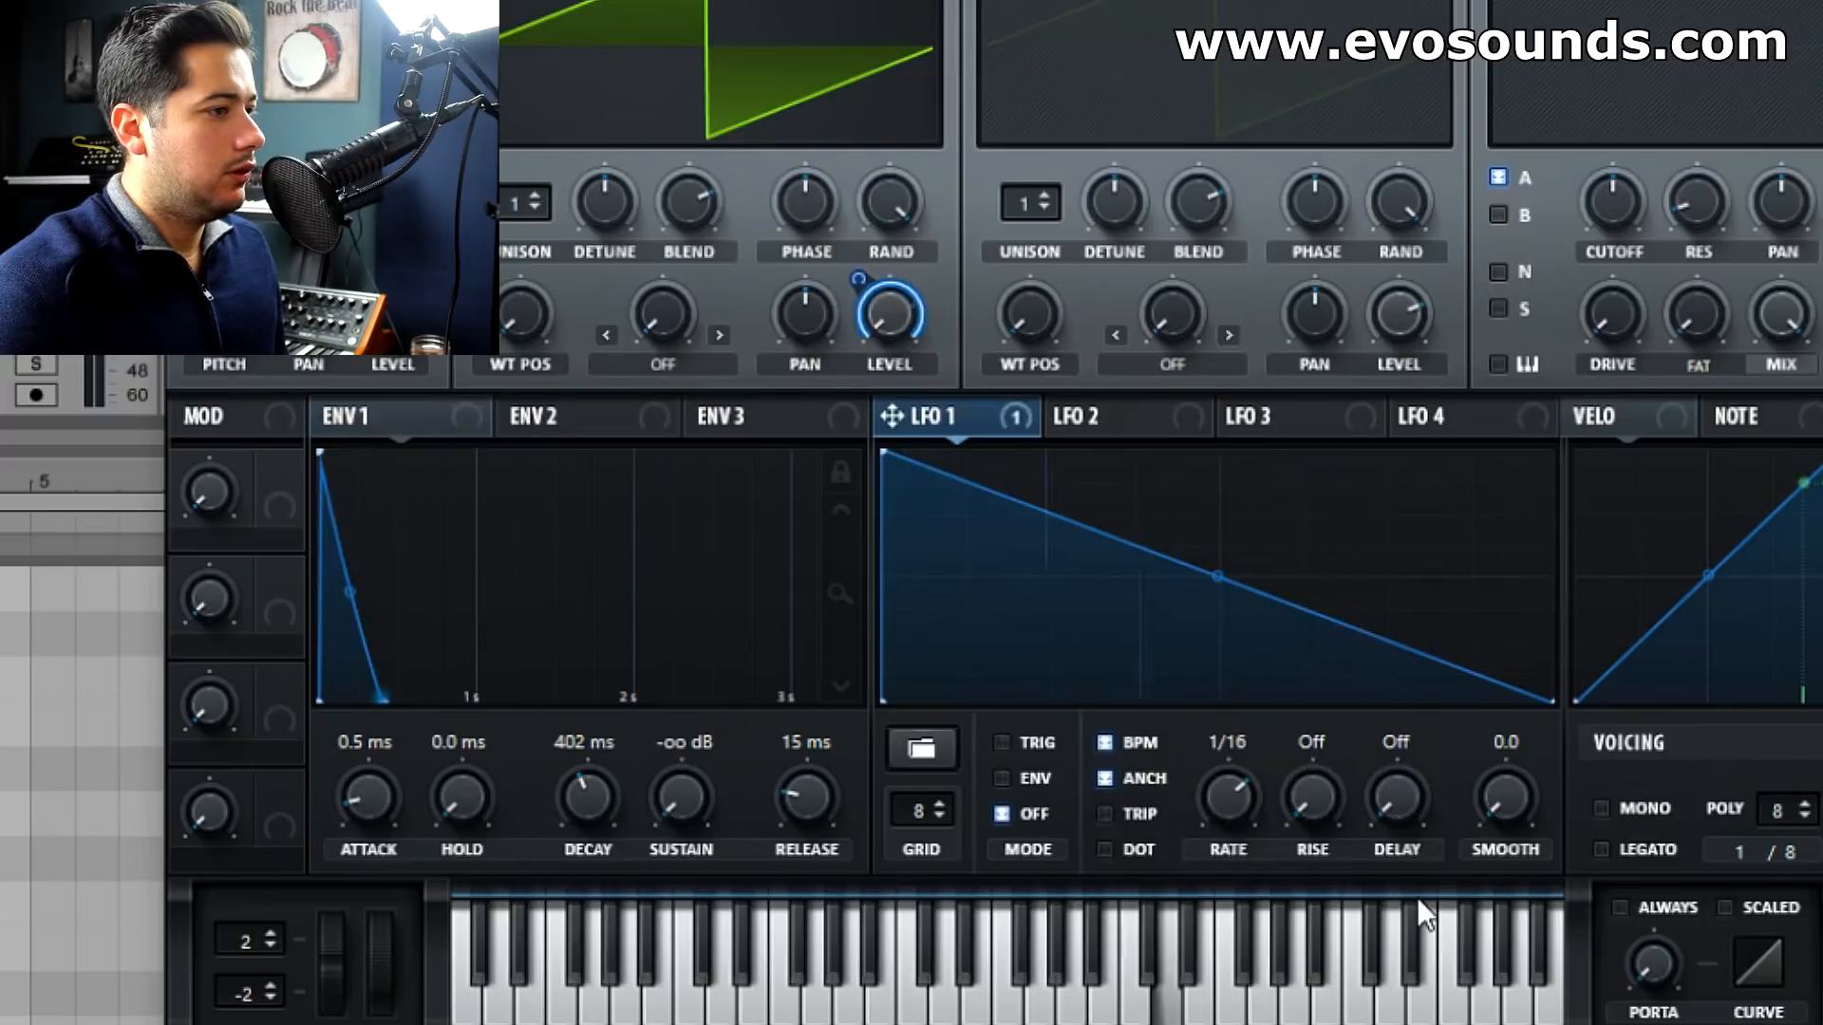
Set Envelope 1's sustain to 0.0 dB and bow LFO 1's downward ramp outward.
left_click(459, 430)
double_click(665, 791)
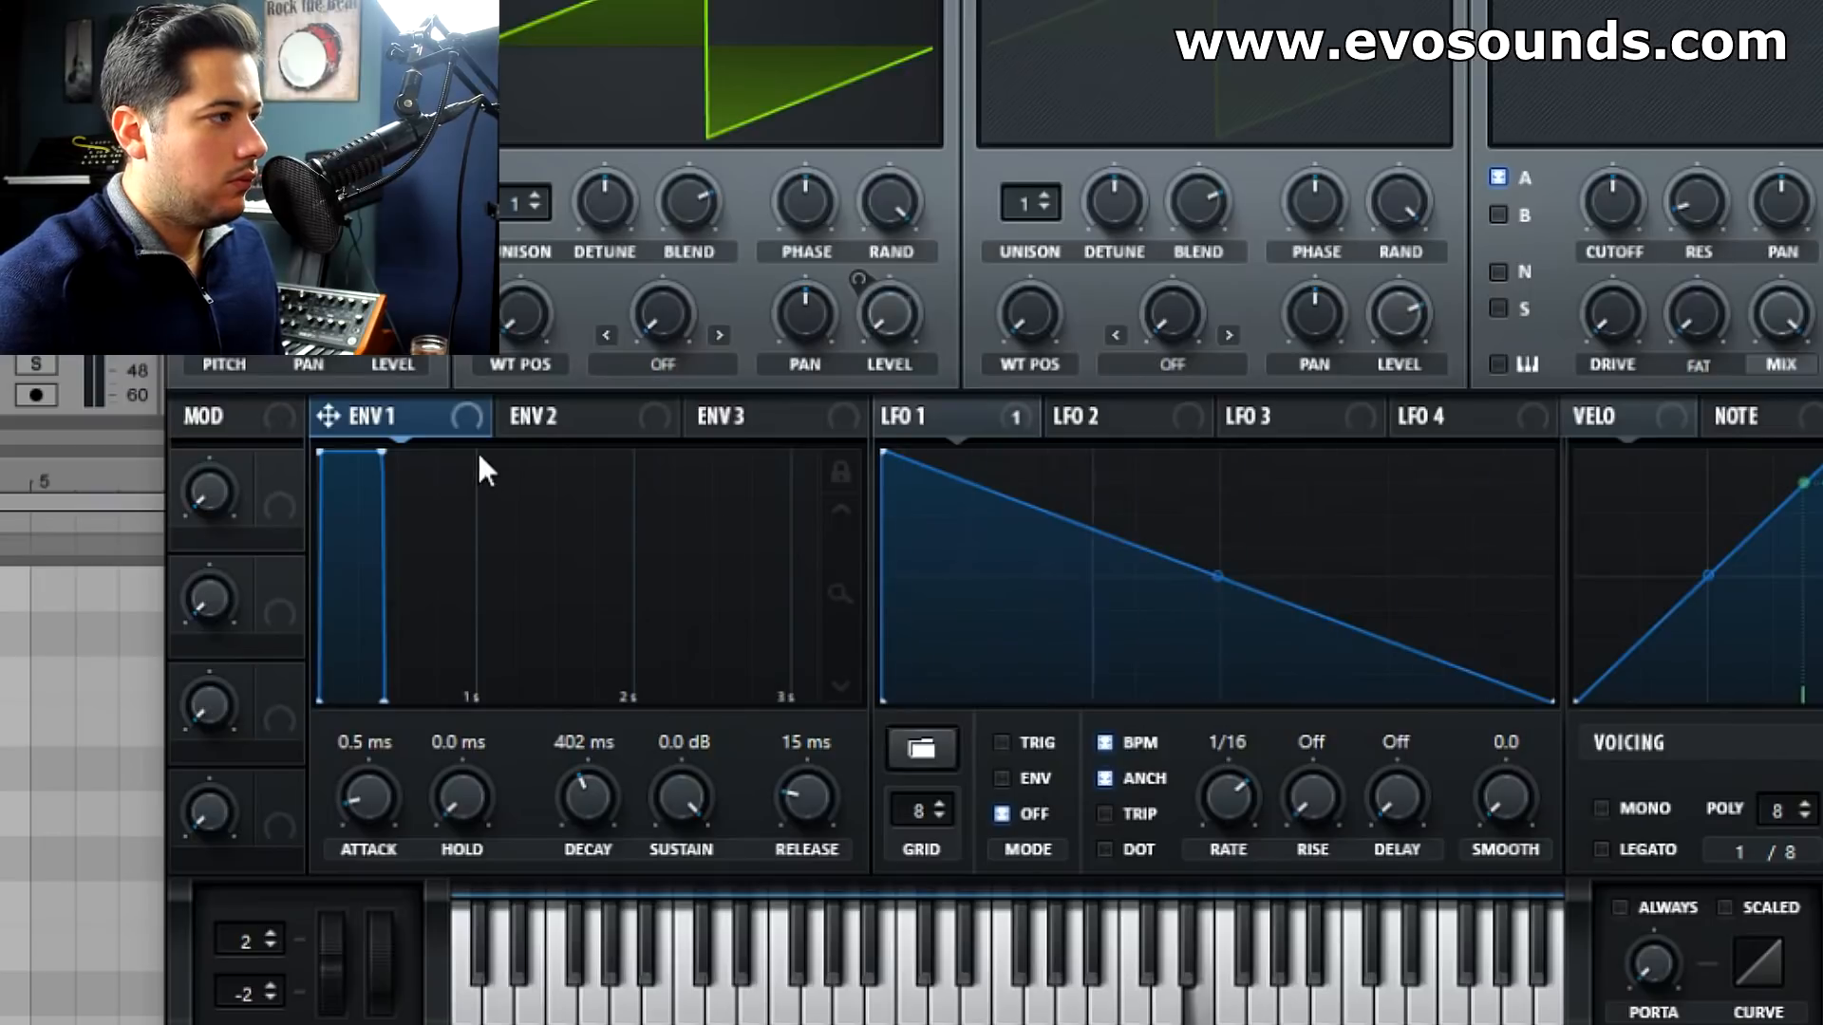
left_click_drag(1249, 608, 1239, 532)
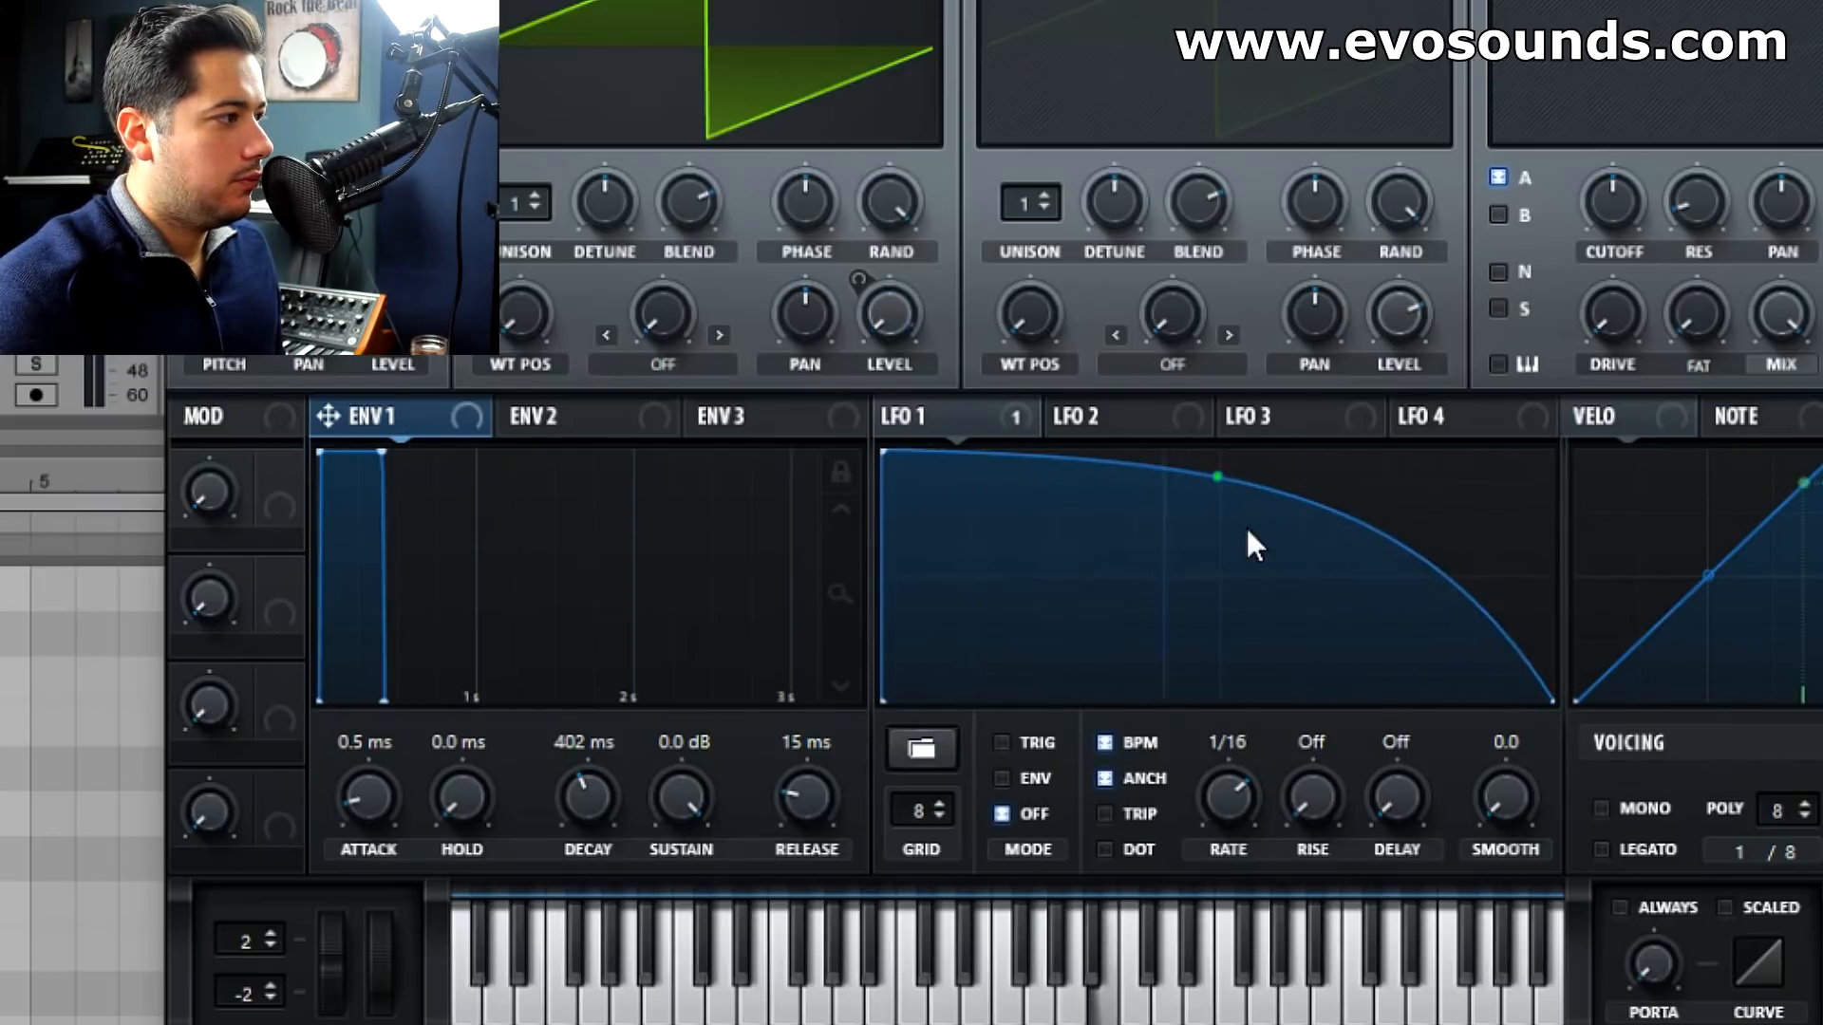
Enable mono and legato voicing with always-on portamento, and raise the portamento time.
left_click(1632, 808)
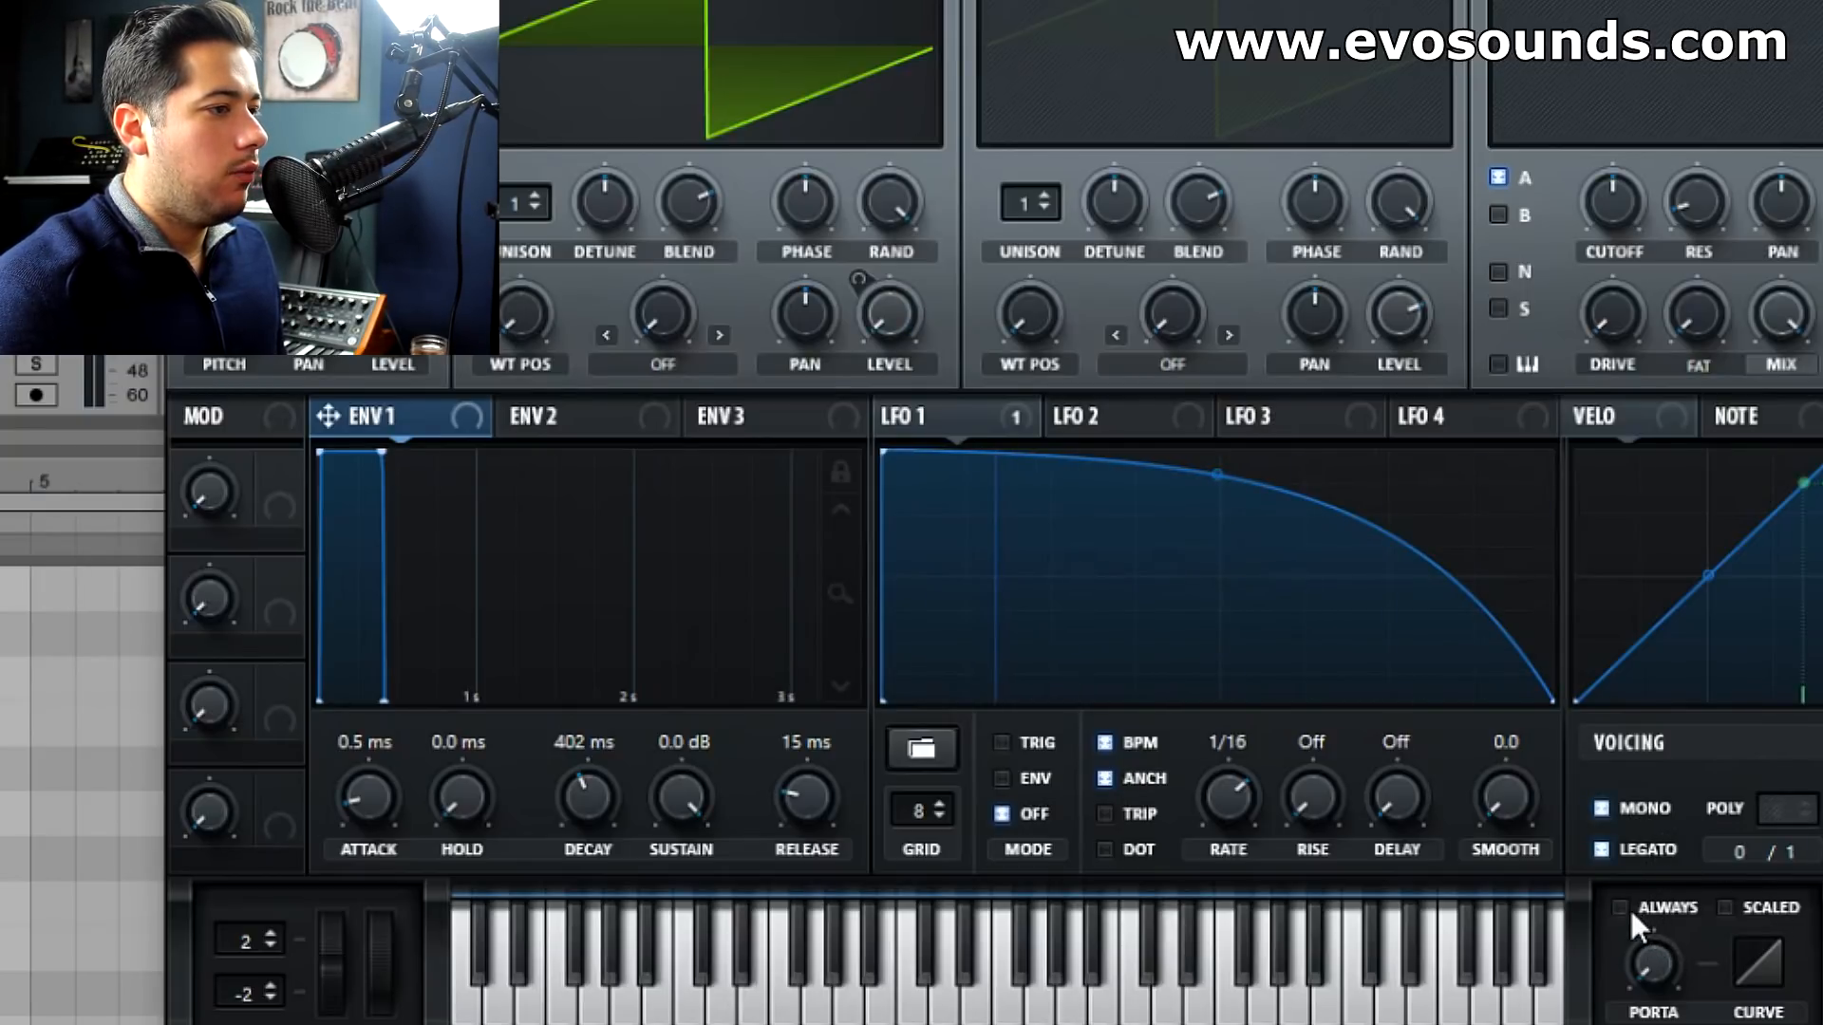
left_click_drag(949, 2, 560, 0)
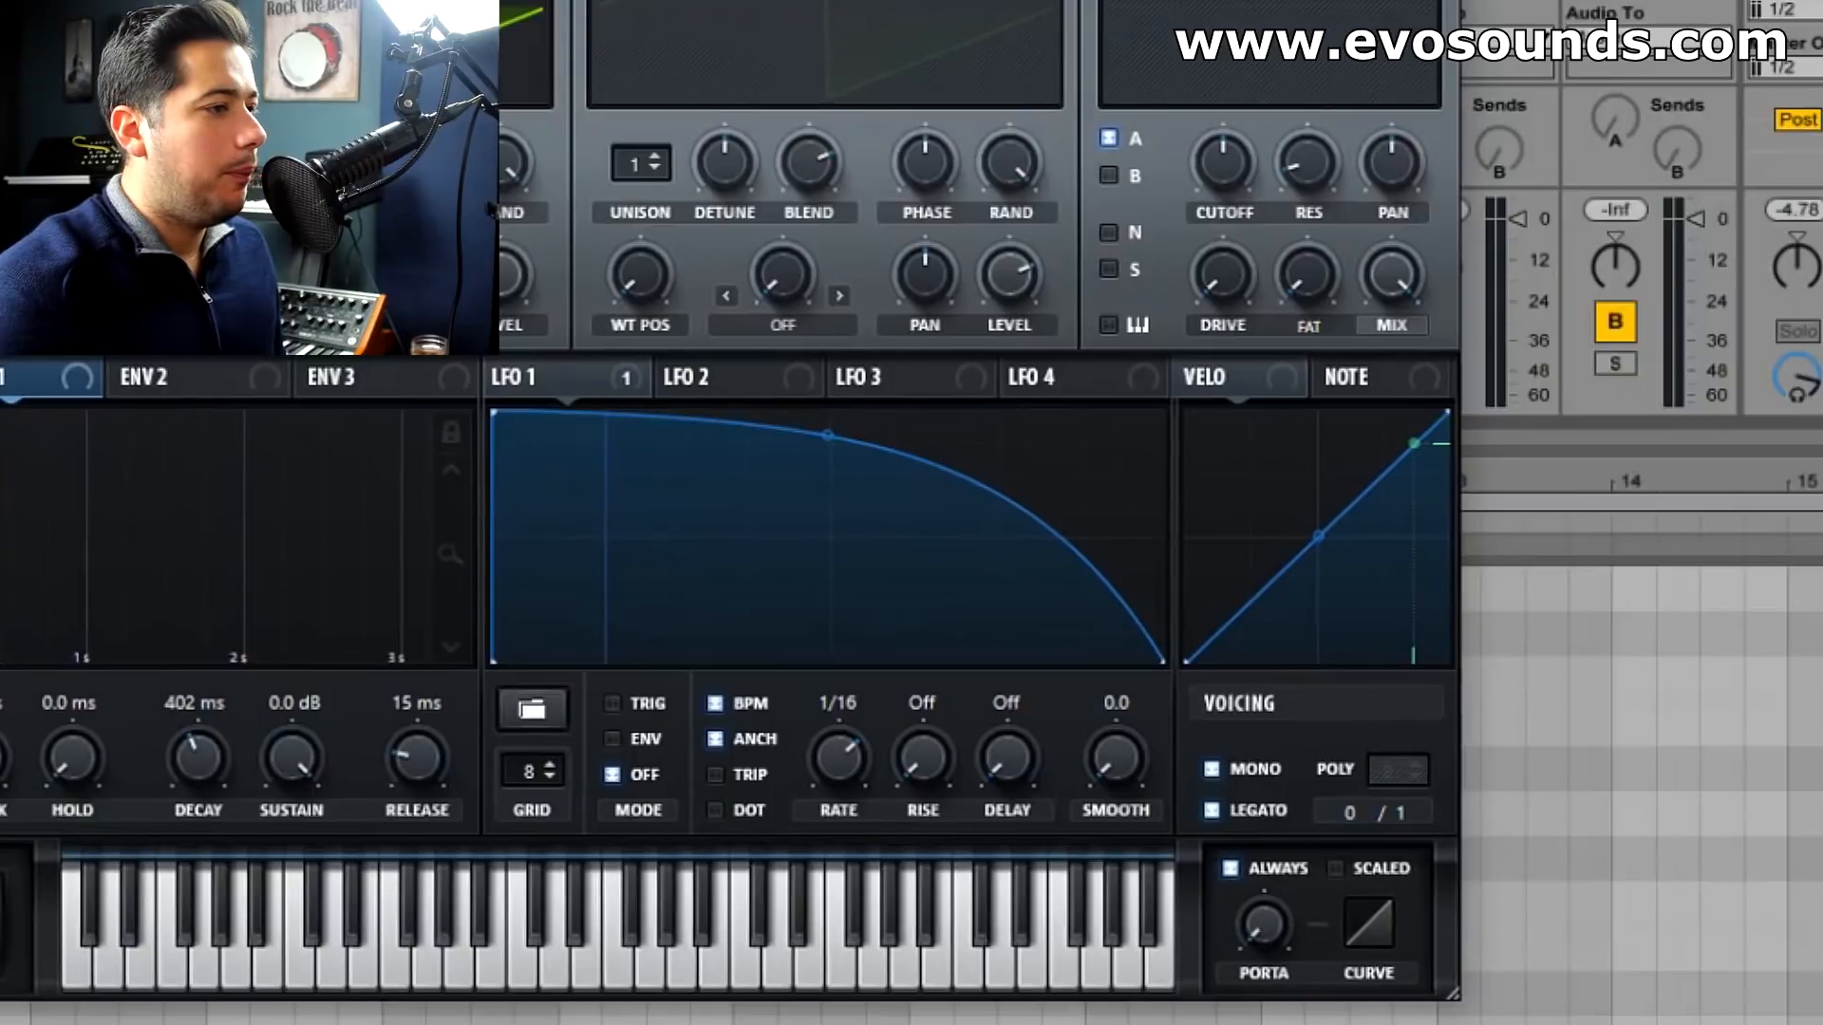
mouse_move(1265, 925)
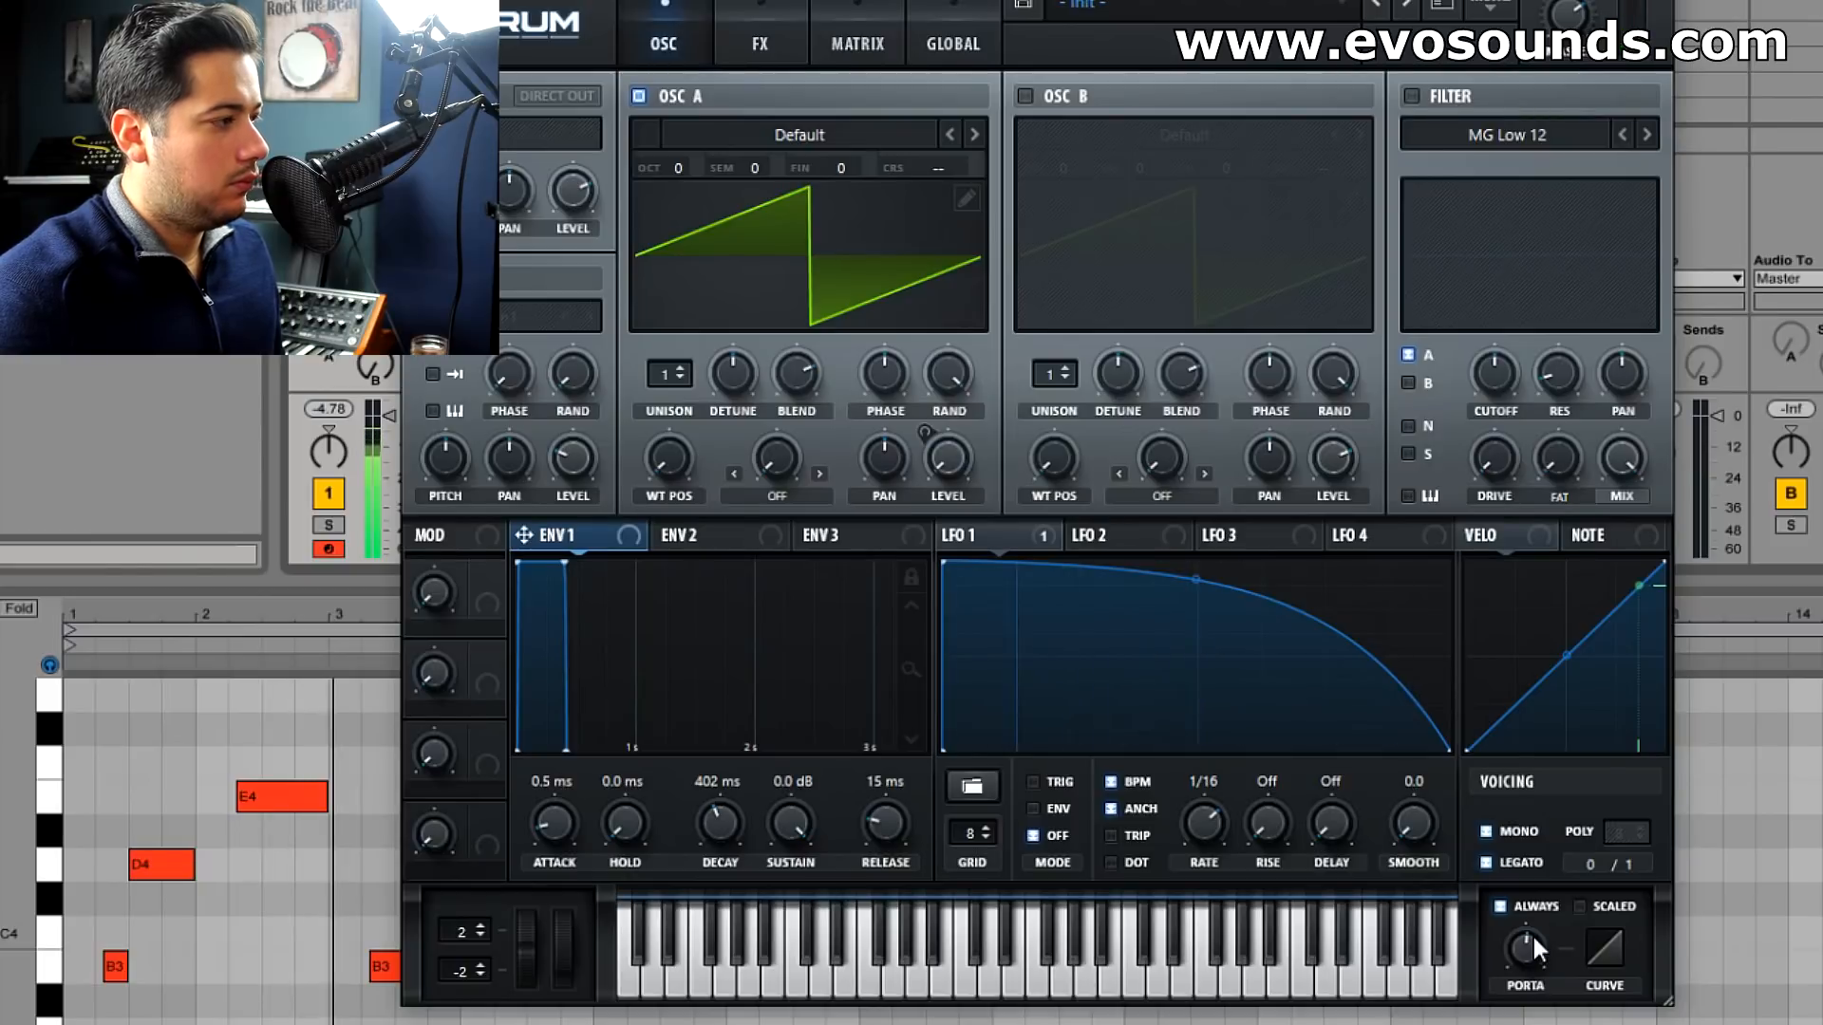
mouse_move(1517, 945)
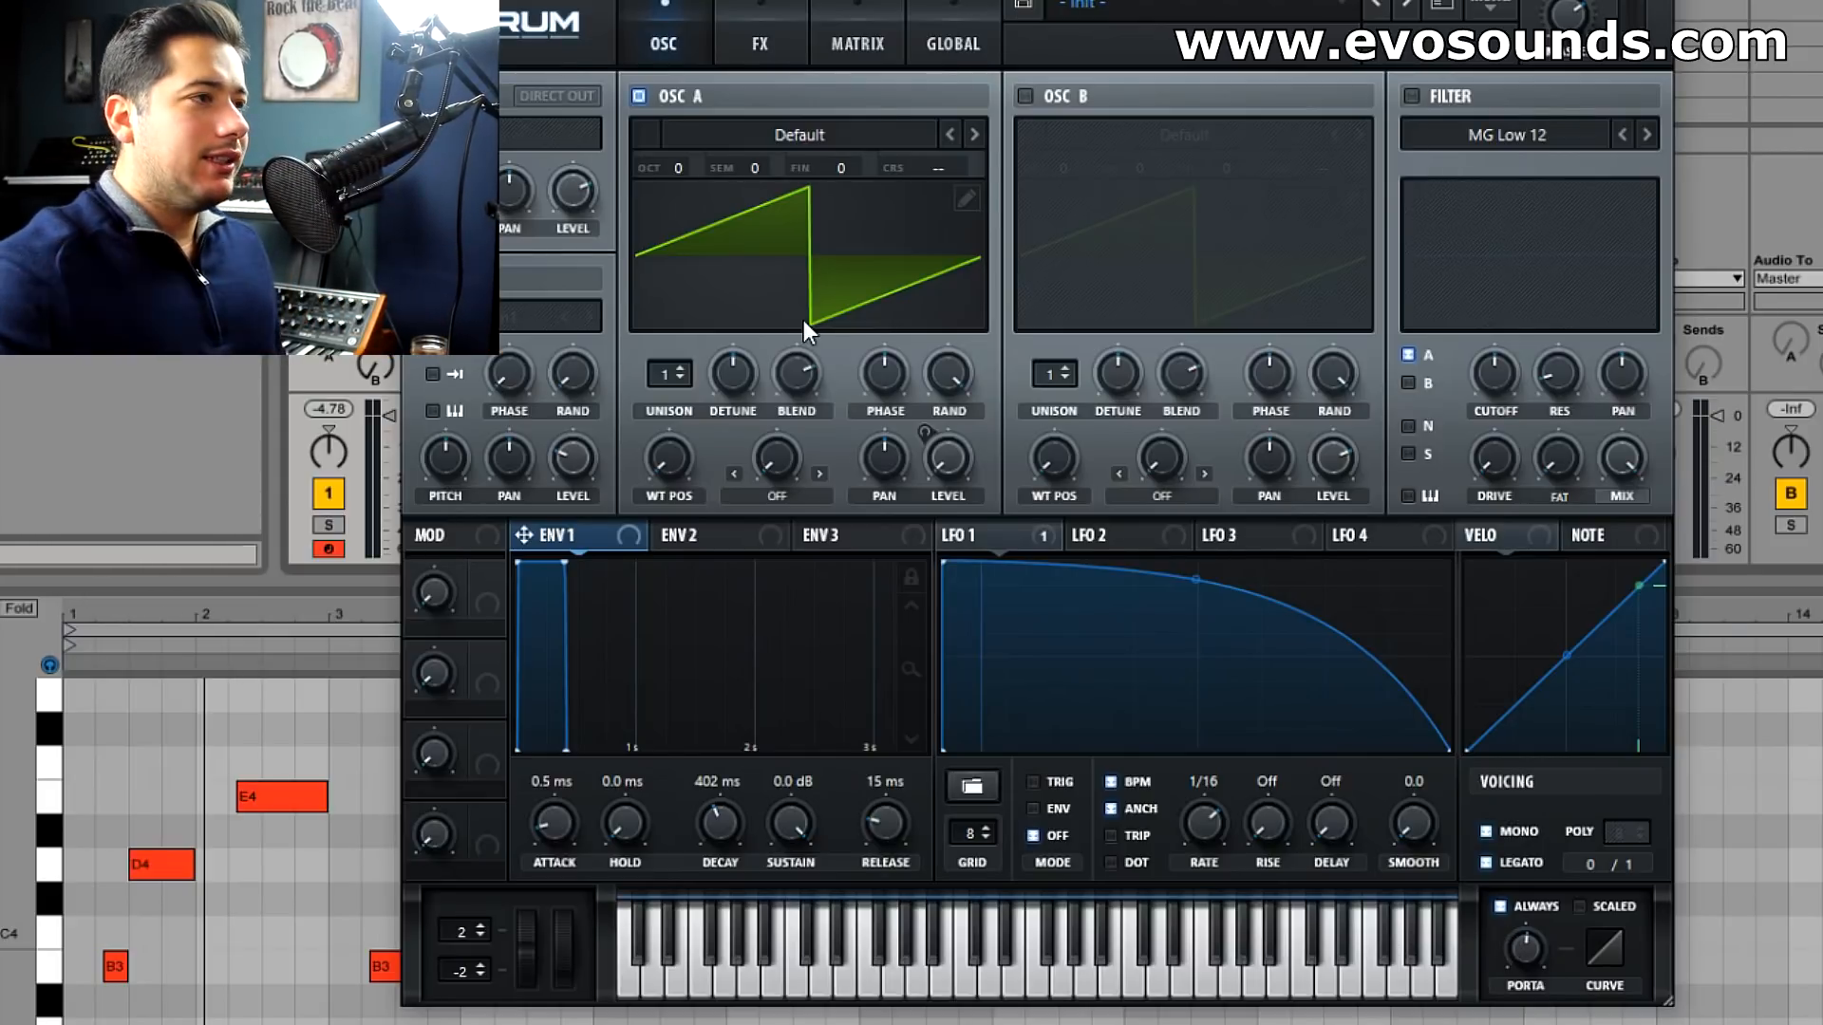
Enable the MG Low 12 filter for oscillators A and B and lower its cutoff.
left_click(1412, 97)
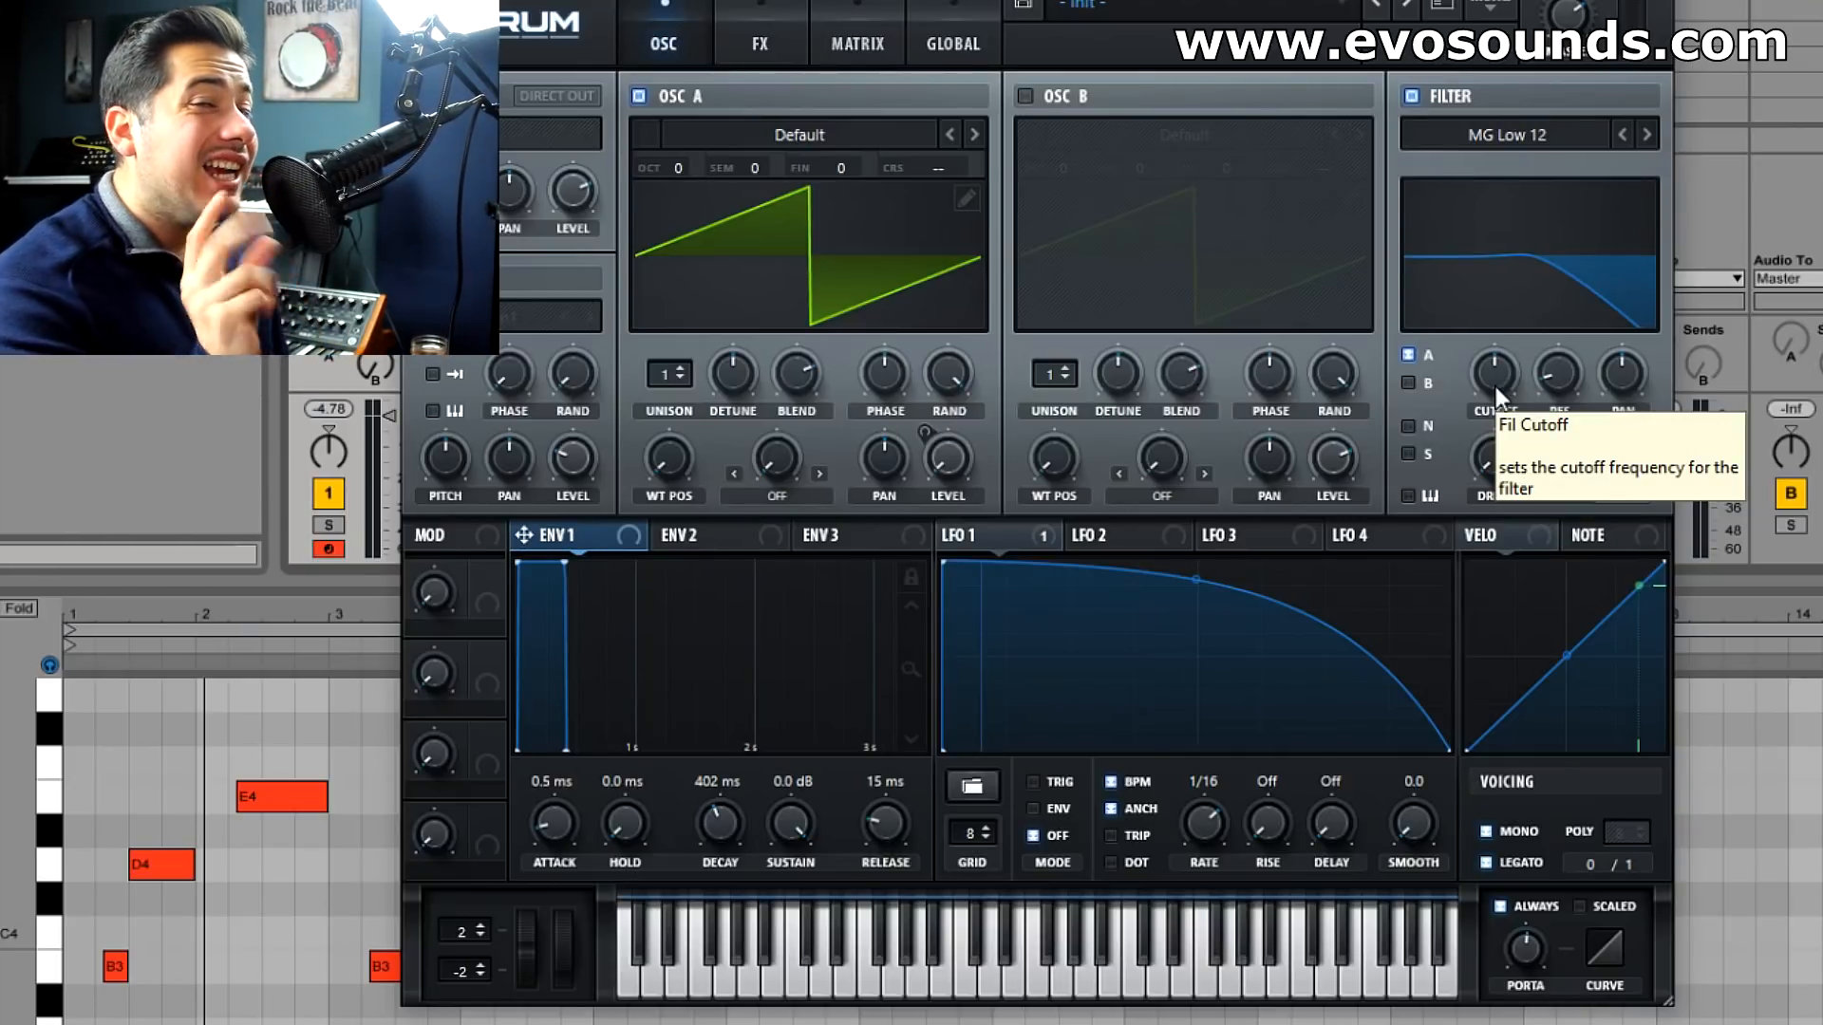
left_click_drag(1496, 389, 1407, 432)
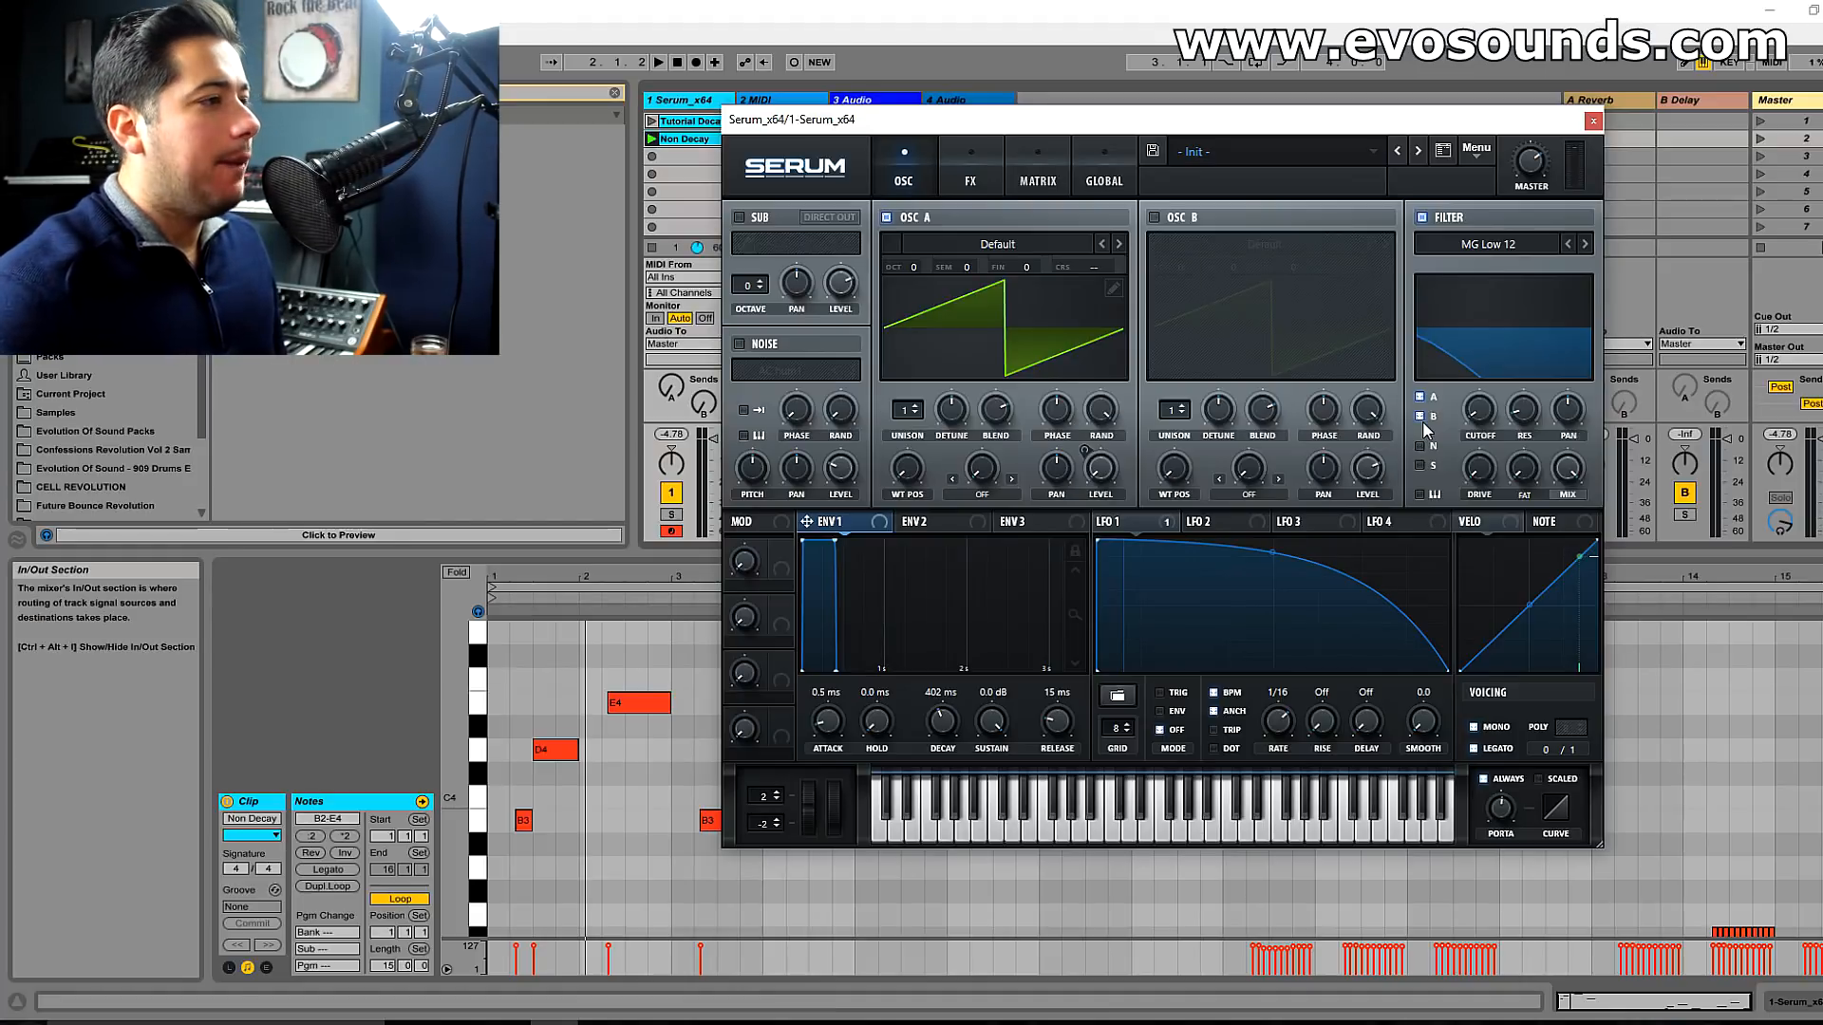
Modulate the filter cutoff with LFO 1 at a depth of 85, playing the clip to fine-tune the sound.
left_click_drag(1240, 542, 1478, 414)
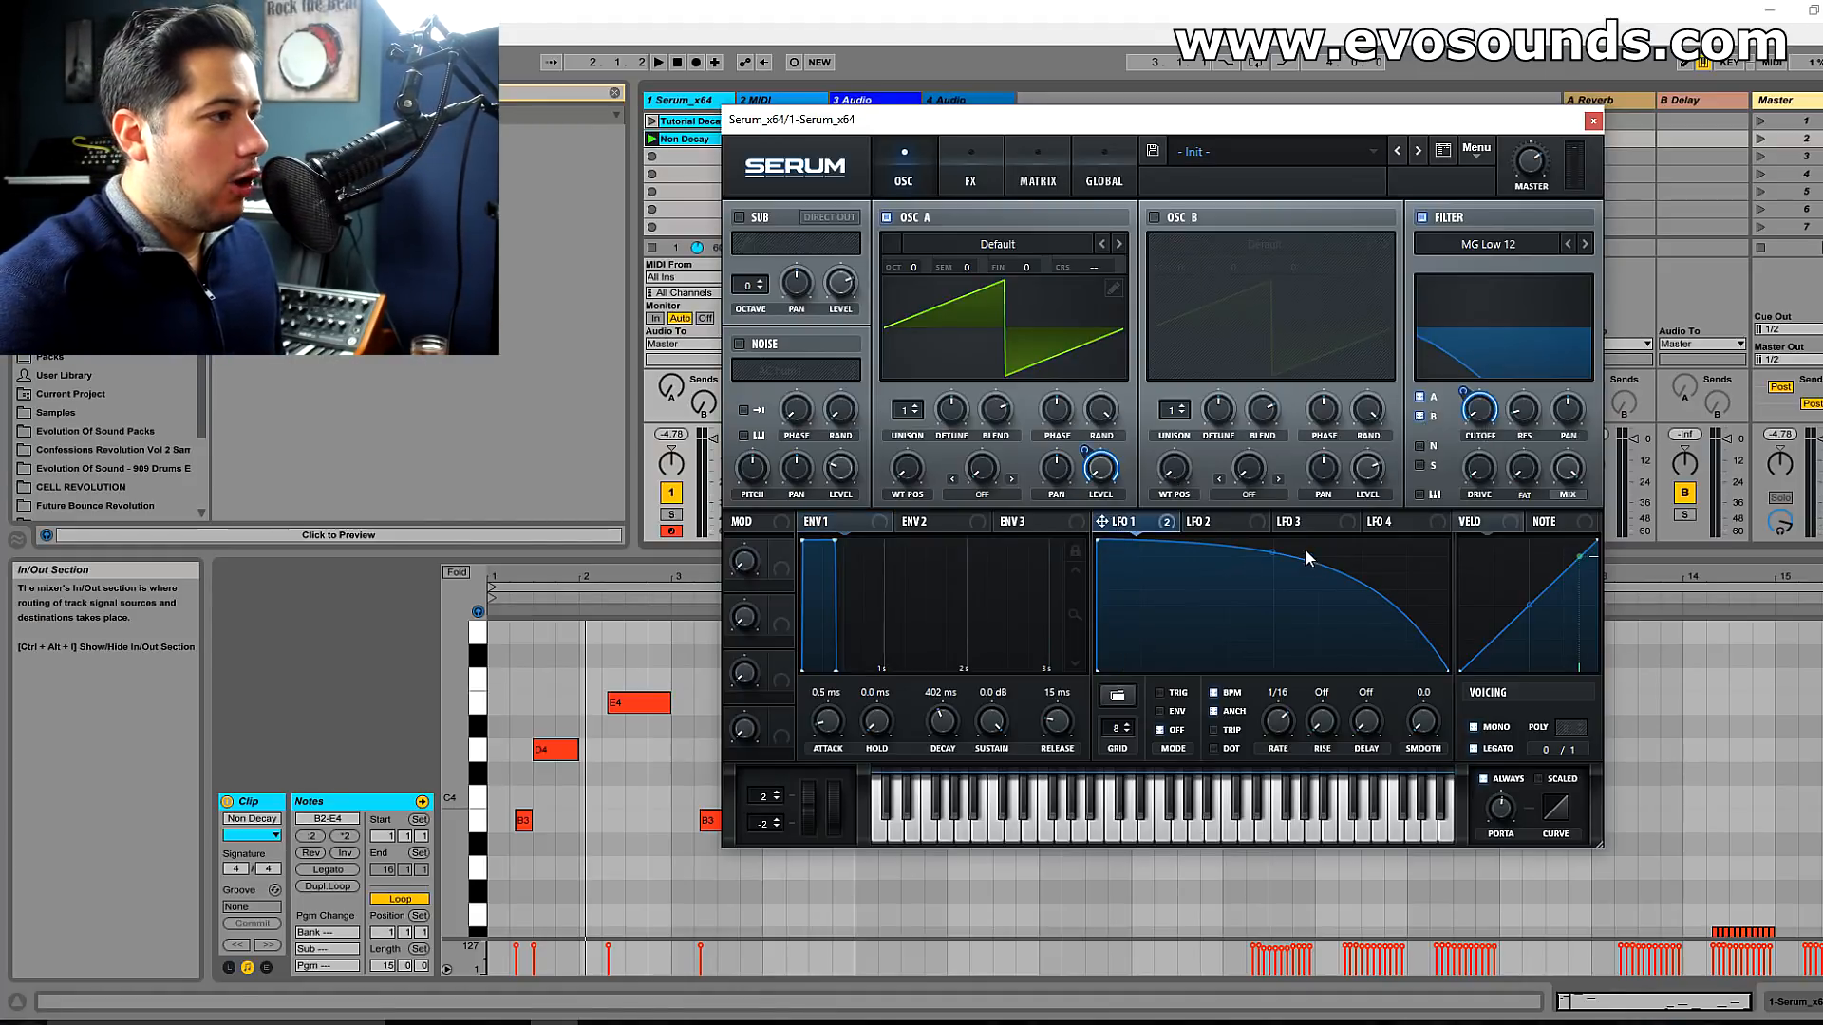
mouse_move(1469, 397)
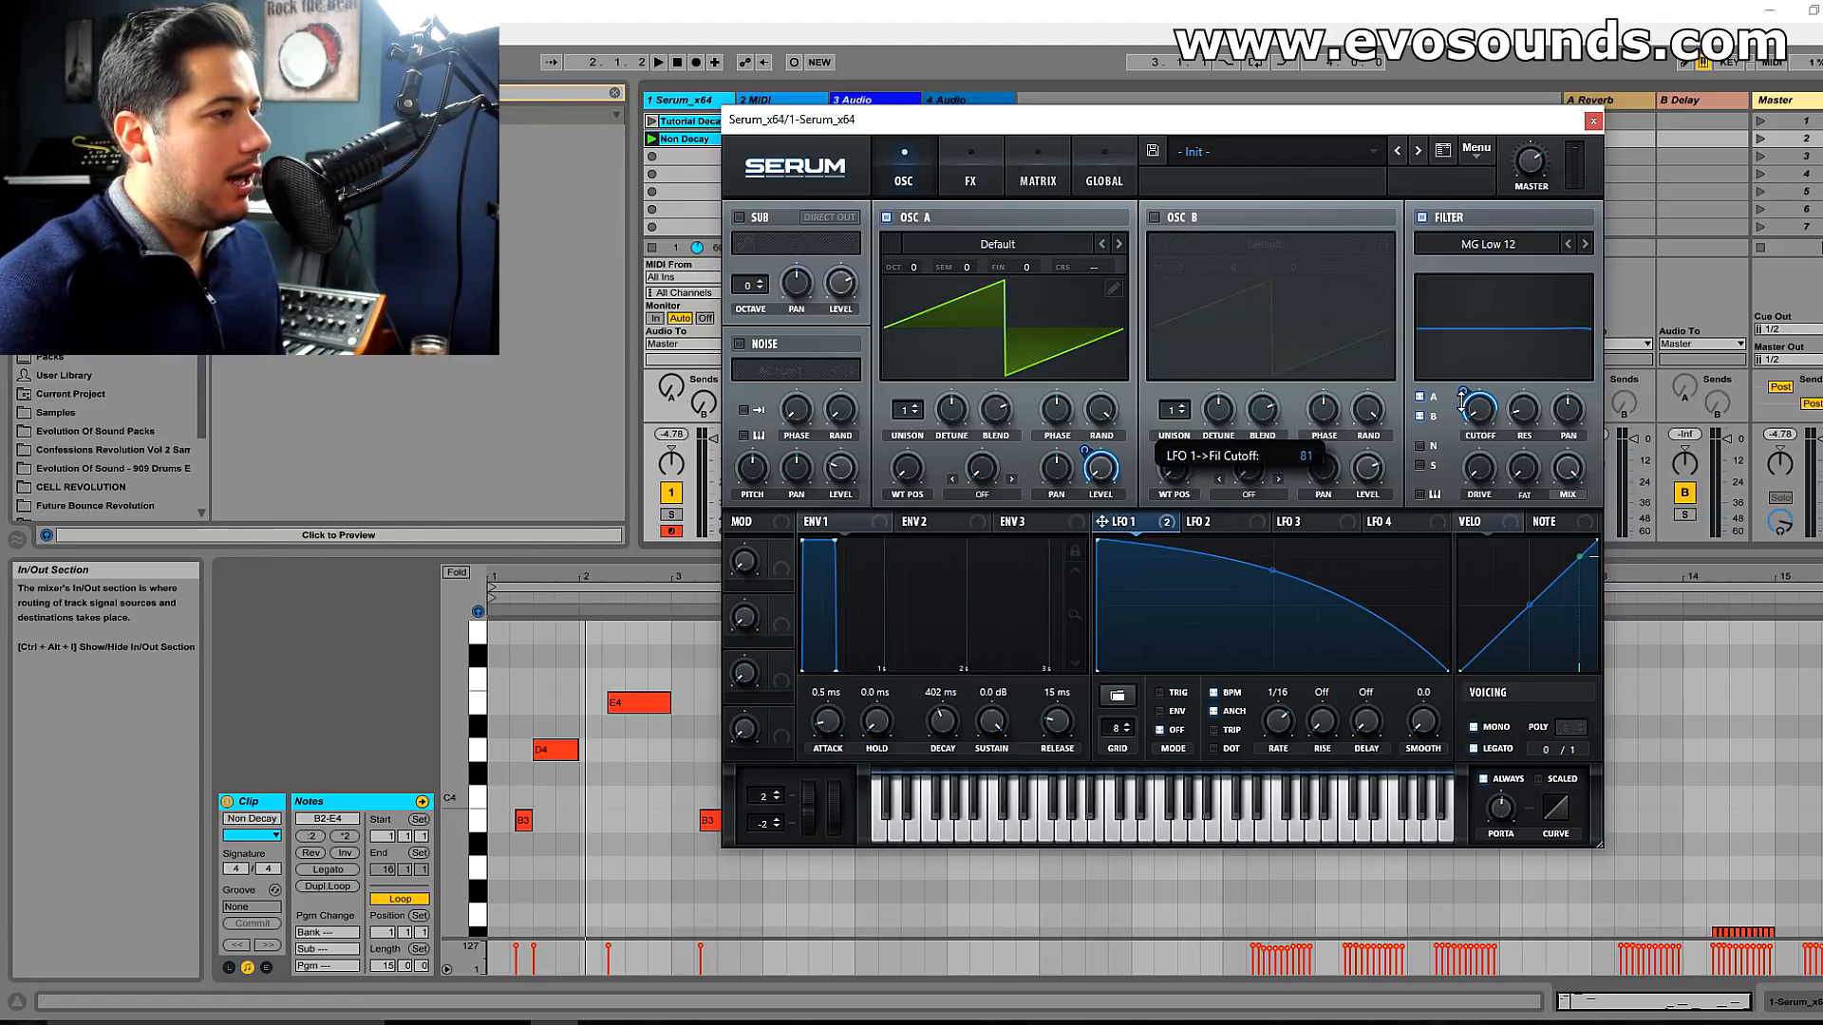
key("space")
left_click_drag(1462, 398, 1464, 392)
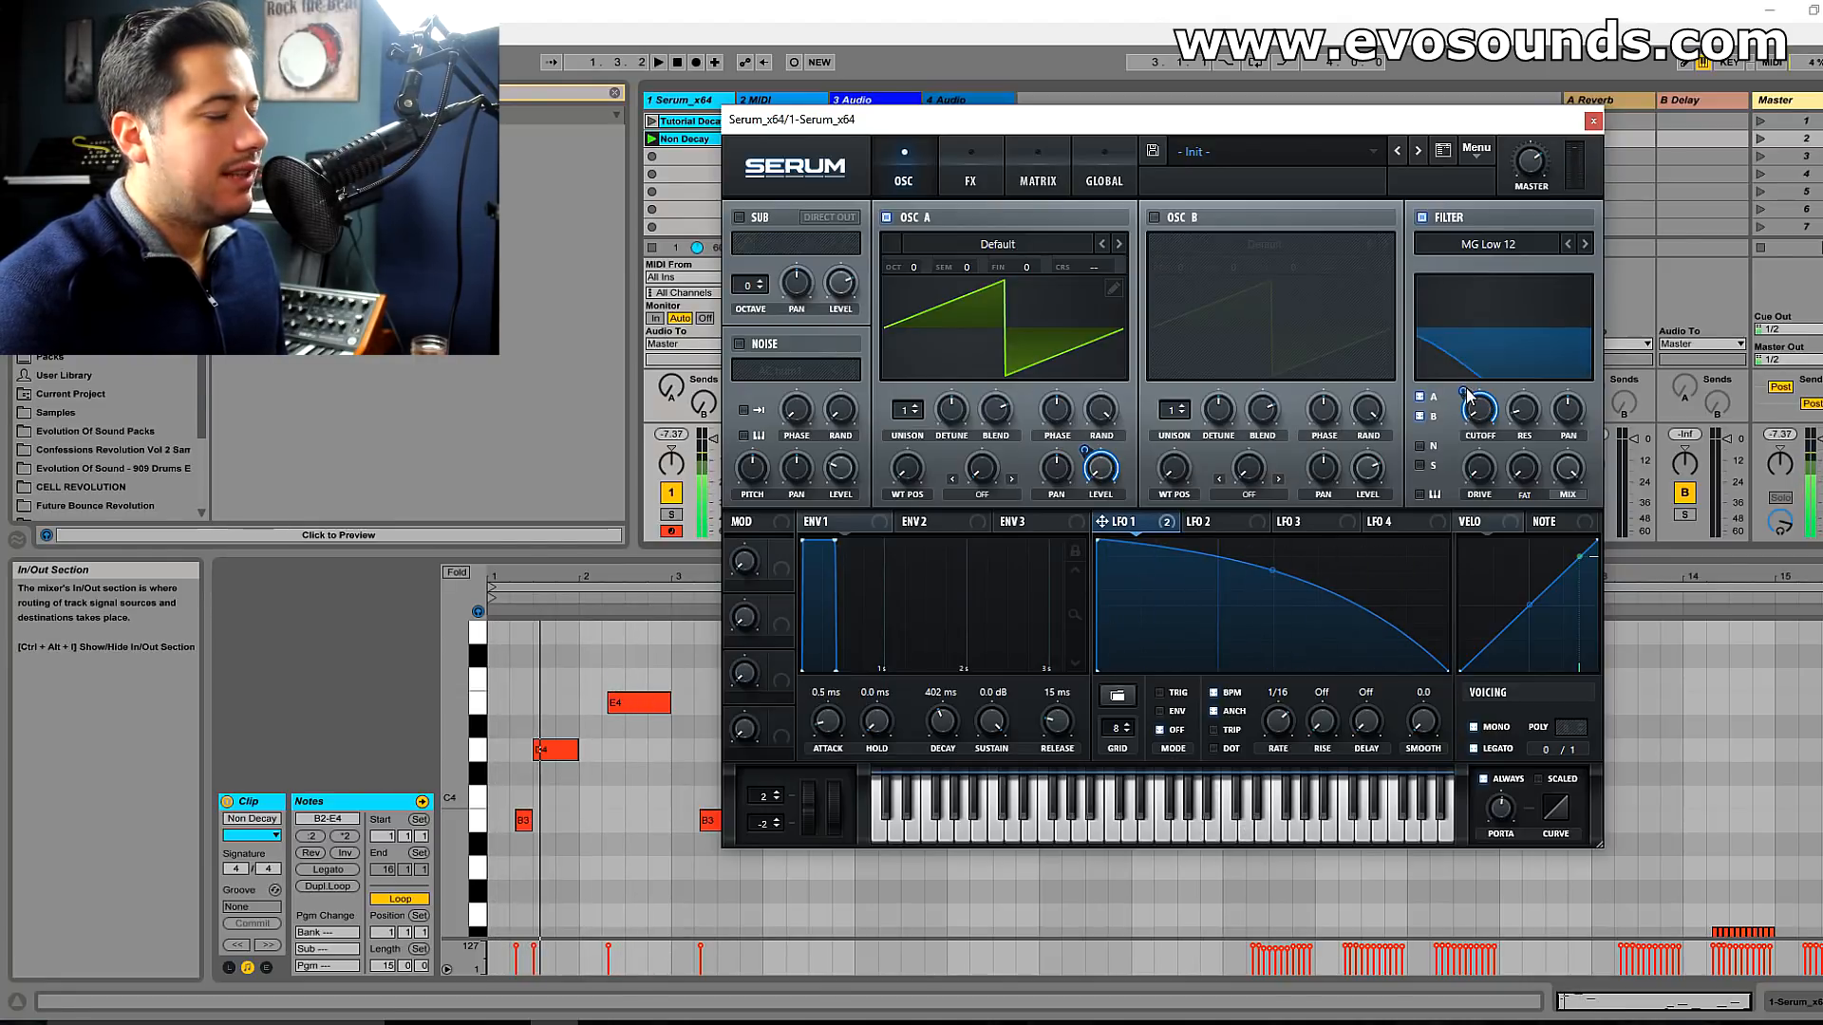
mouse_move(1462, 393)
key("space")
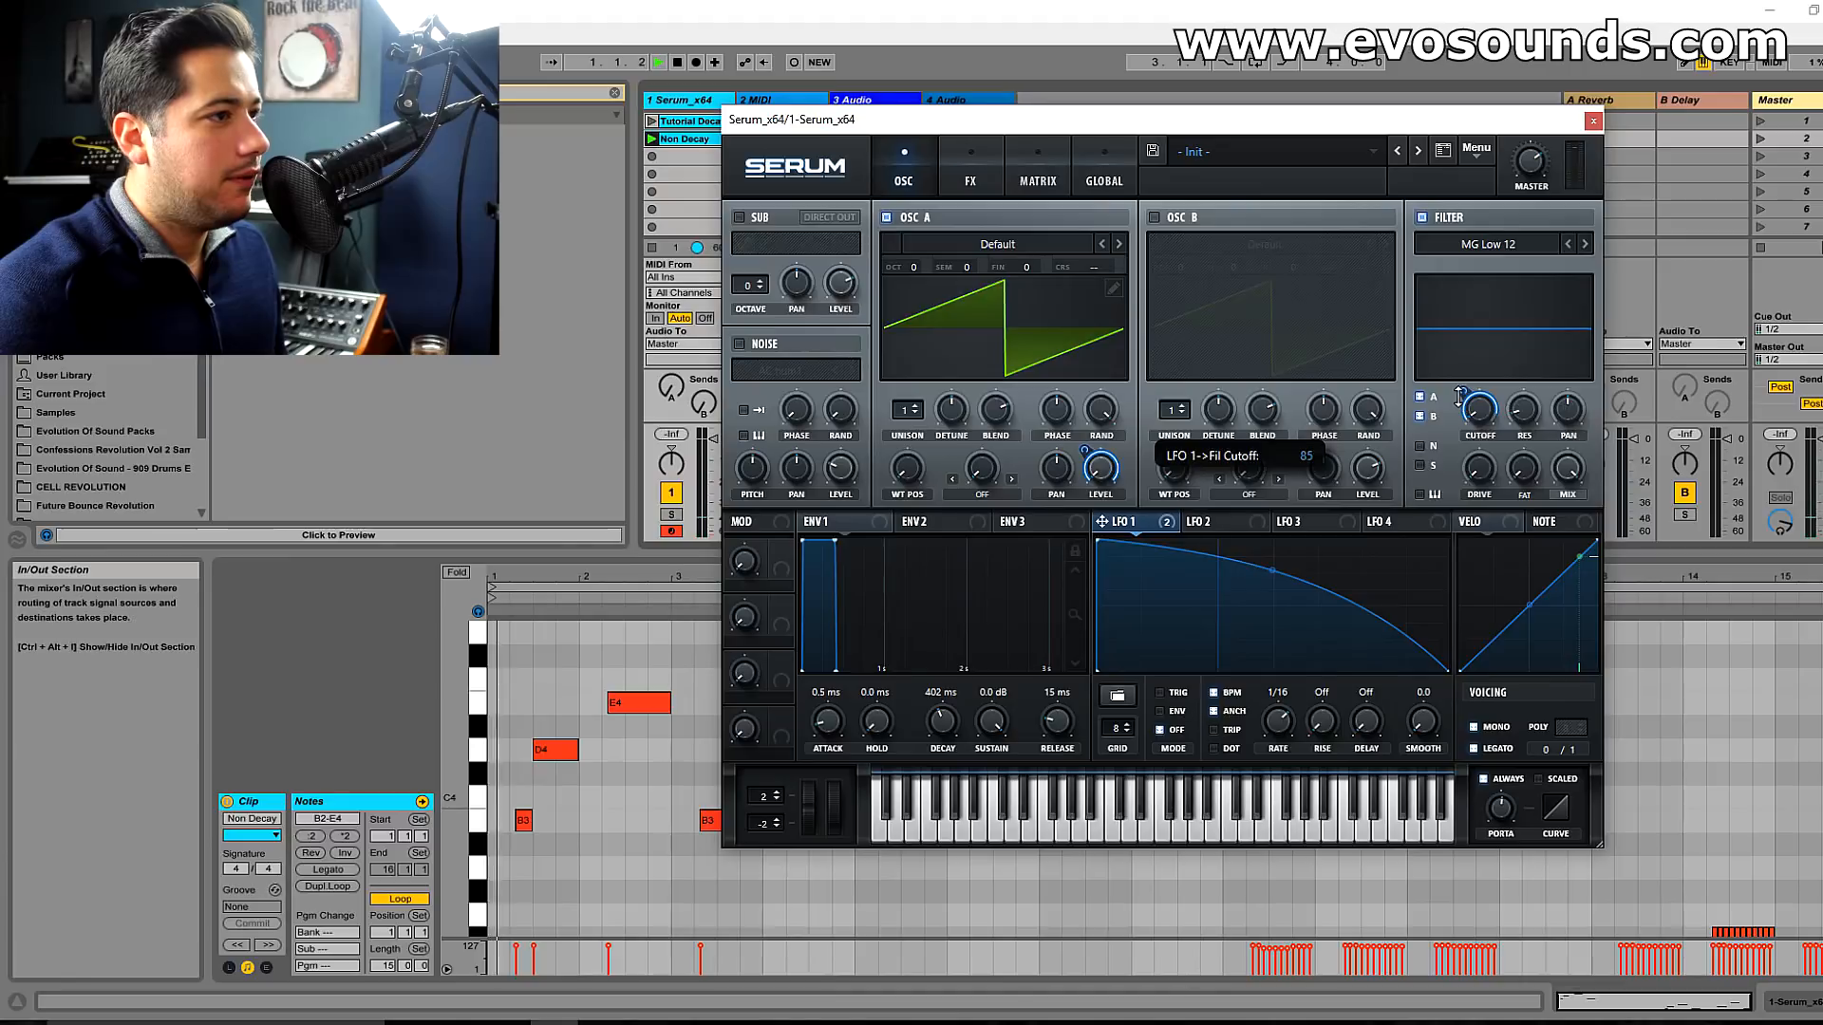
left_click_drag(1484, 470, 1488, 442)
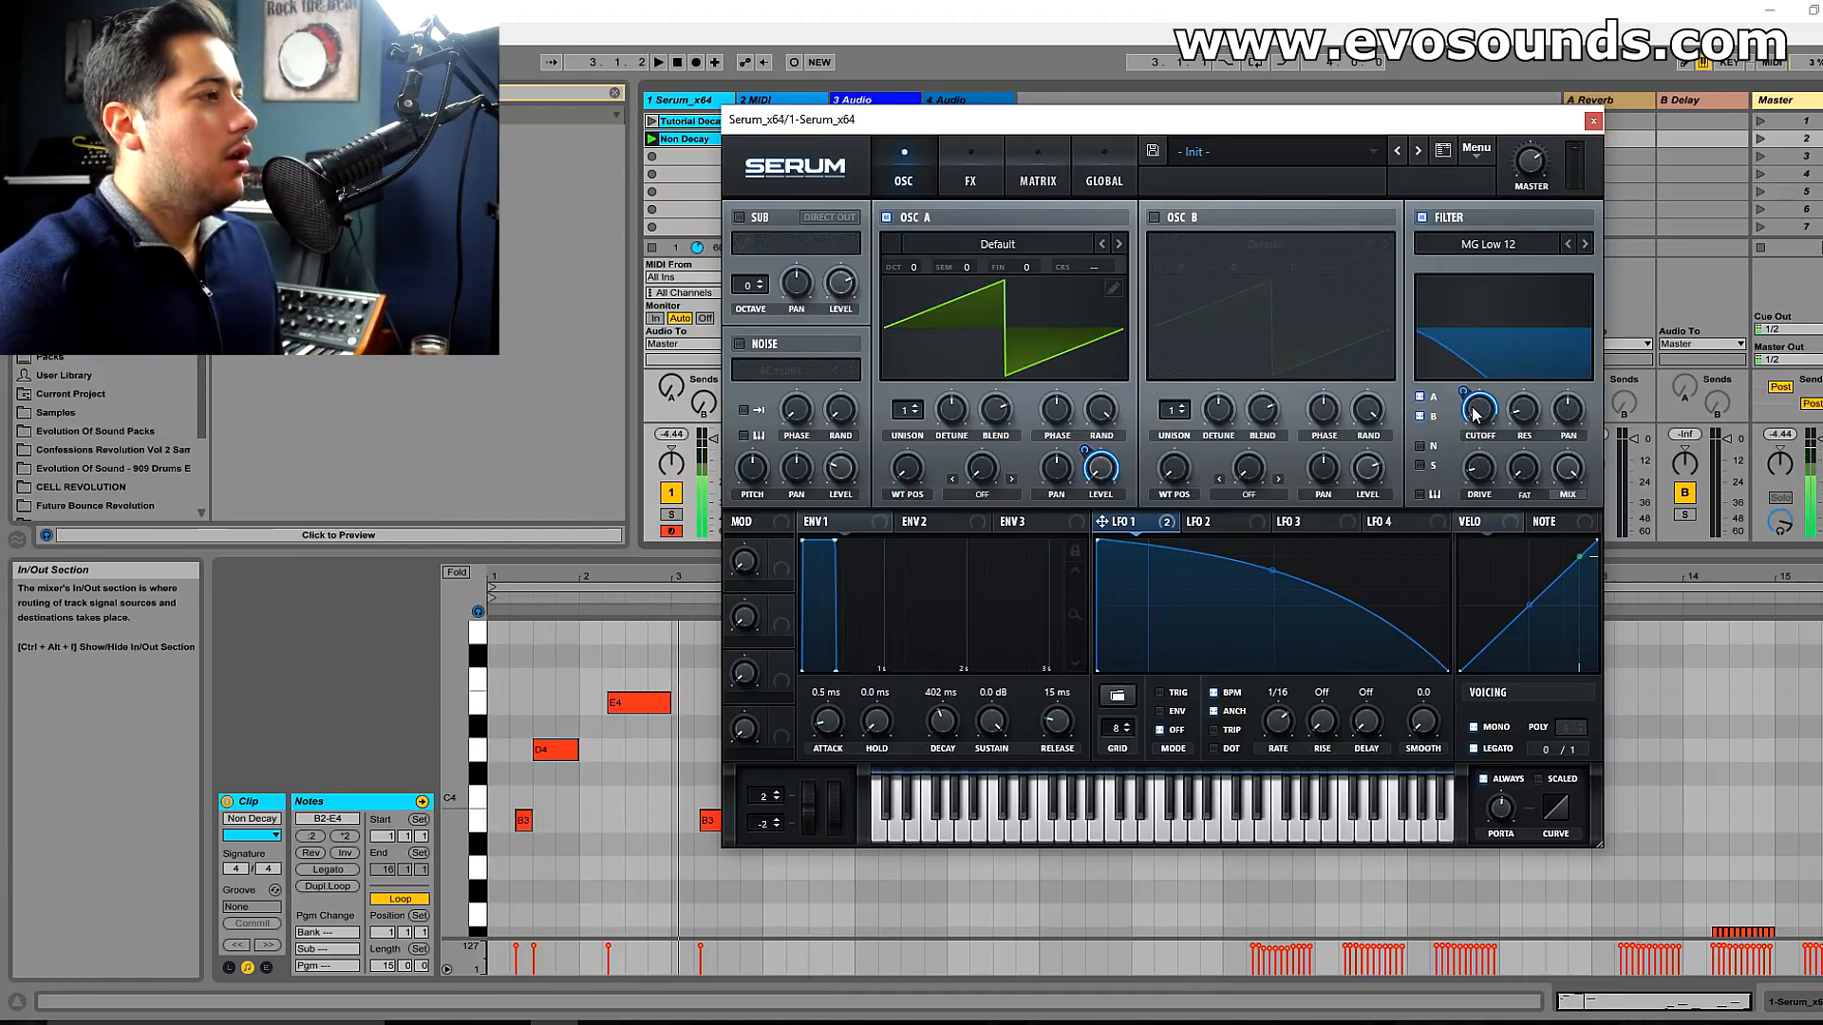
Audition the CrushWub and Debussy wavetables in oscillator A, settle on Dist 8bit Fwap and adjust its wavetable position.
left_click(993, 245)
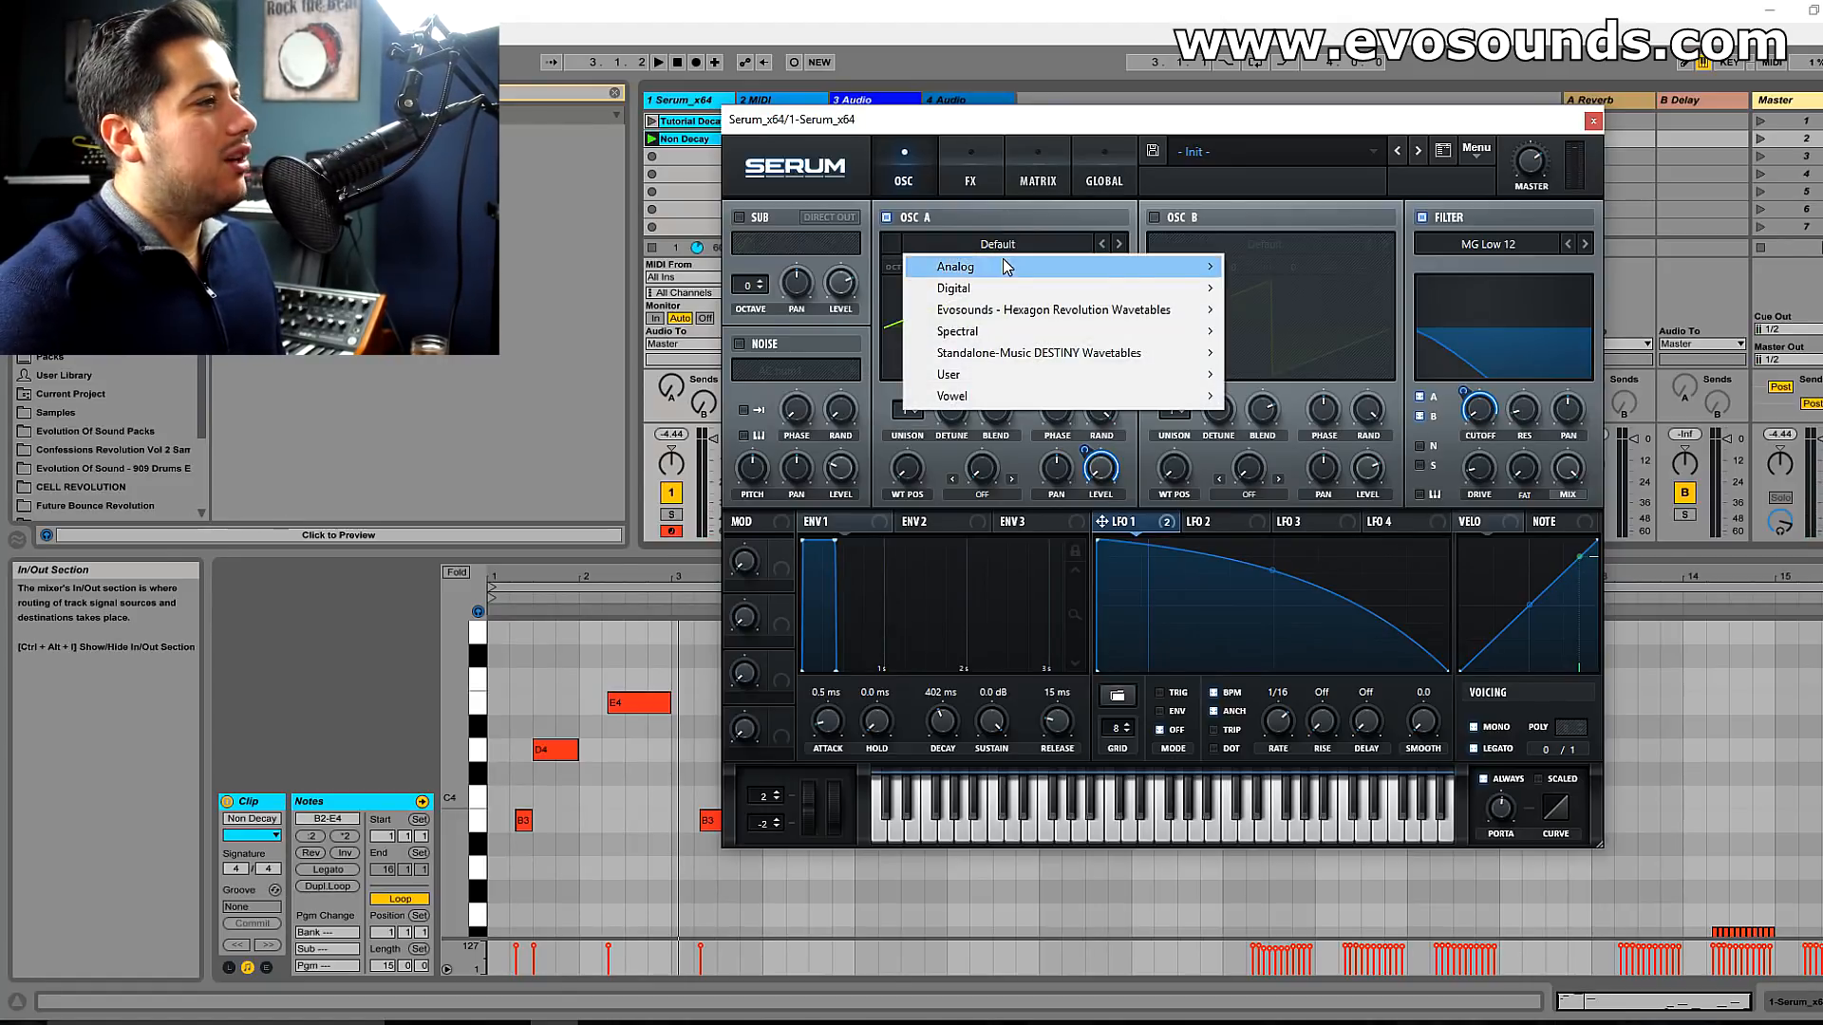
mouse_move(1017, 266)
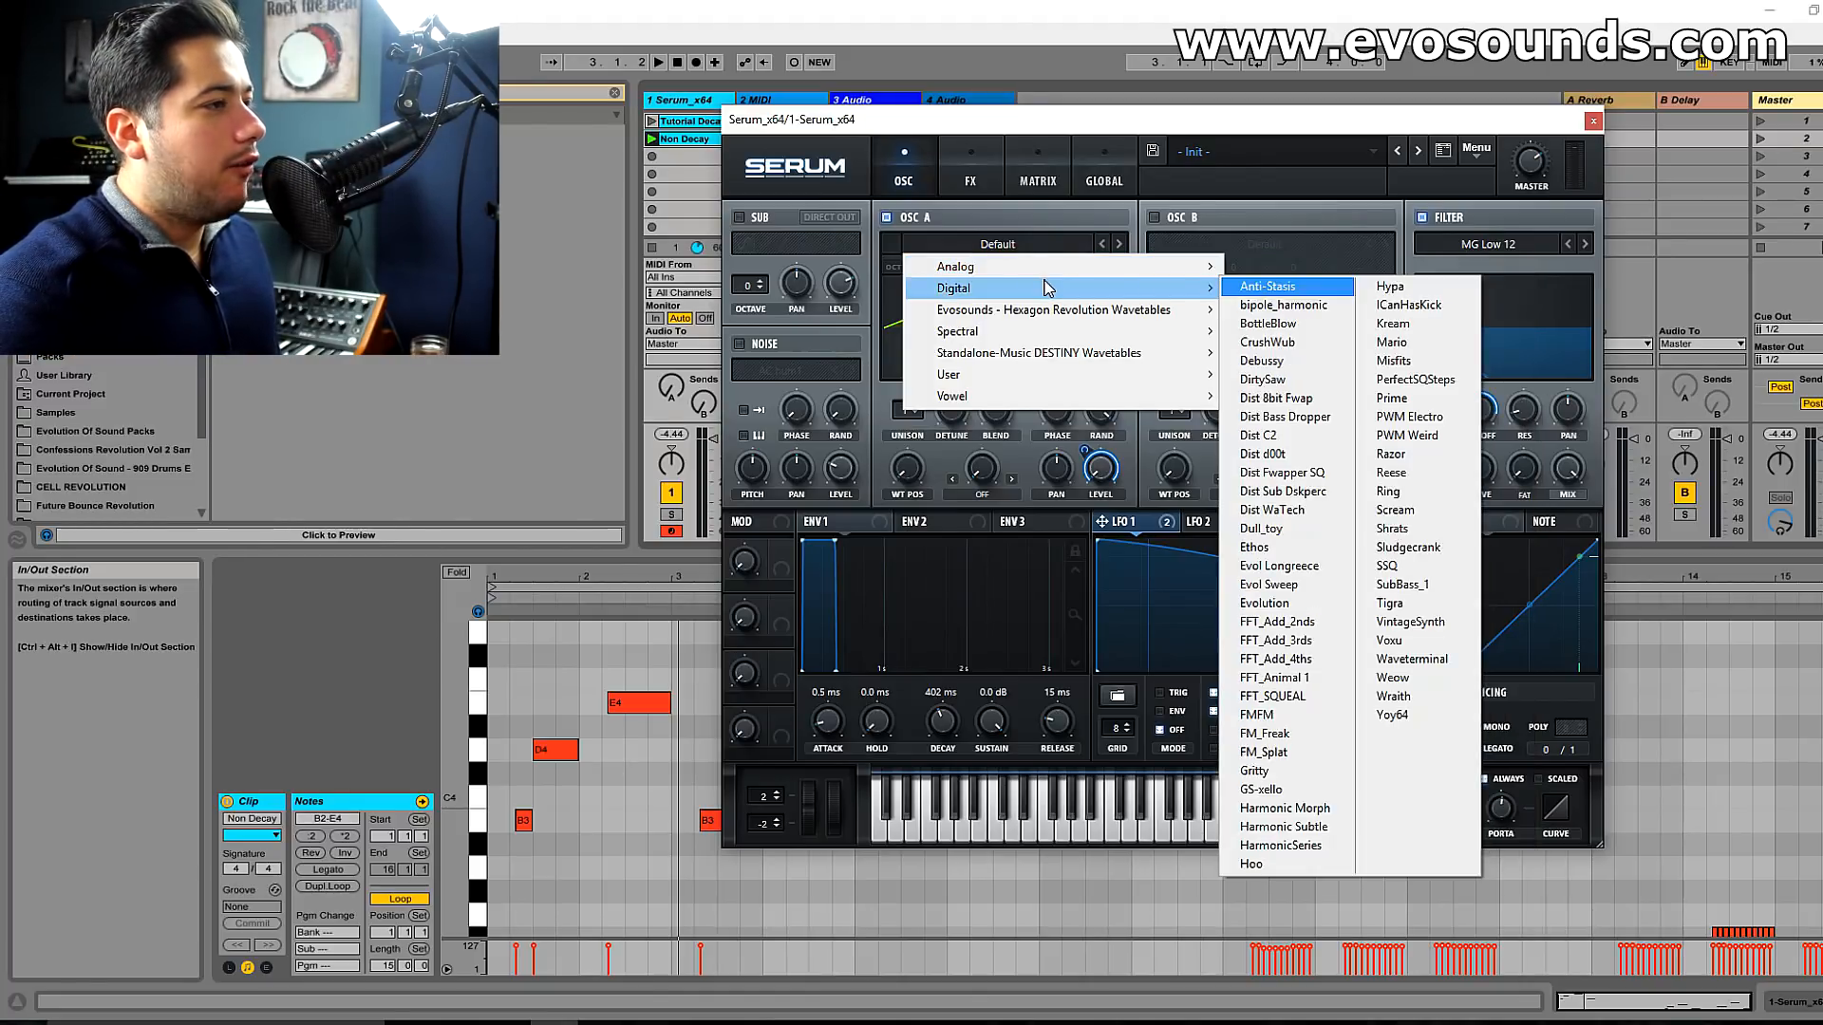
left_click(1267, 342)
key("space")
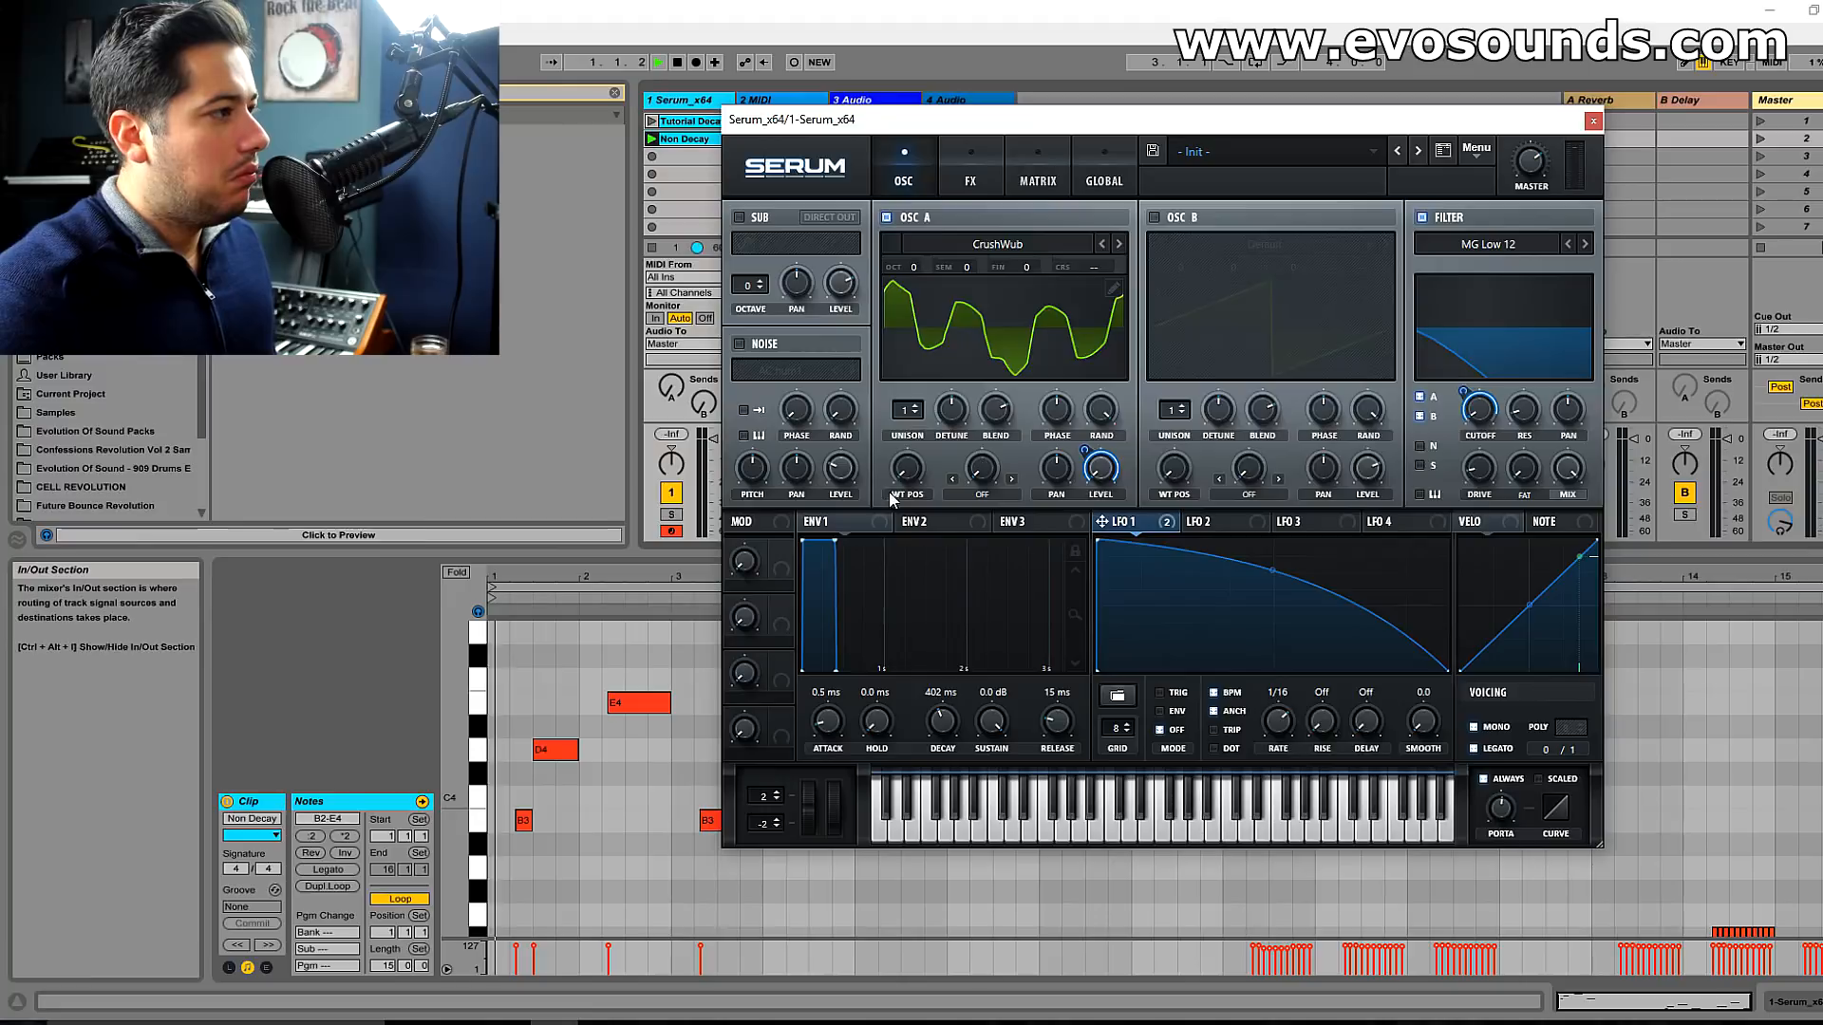
left_click(1119, 244)
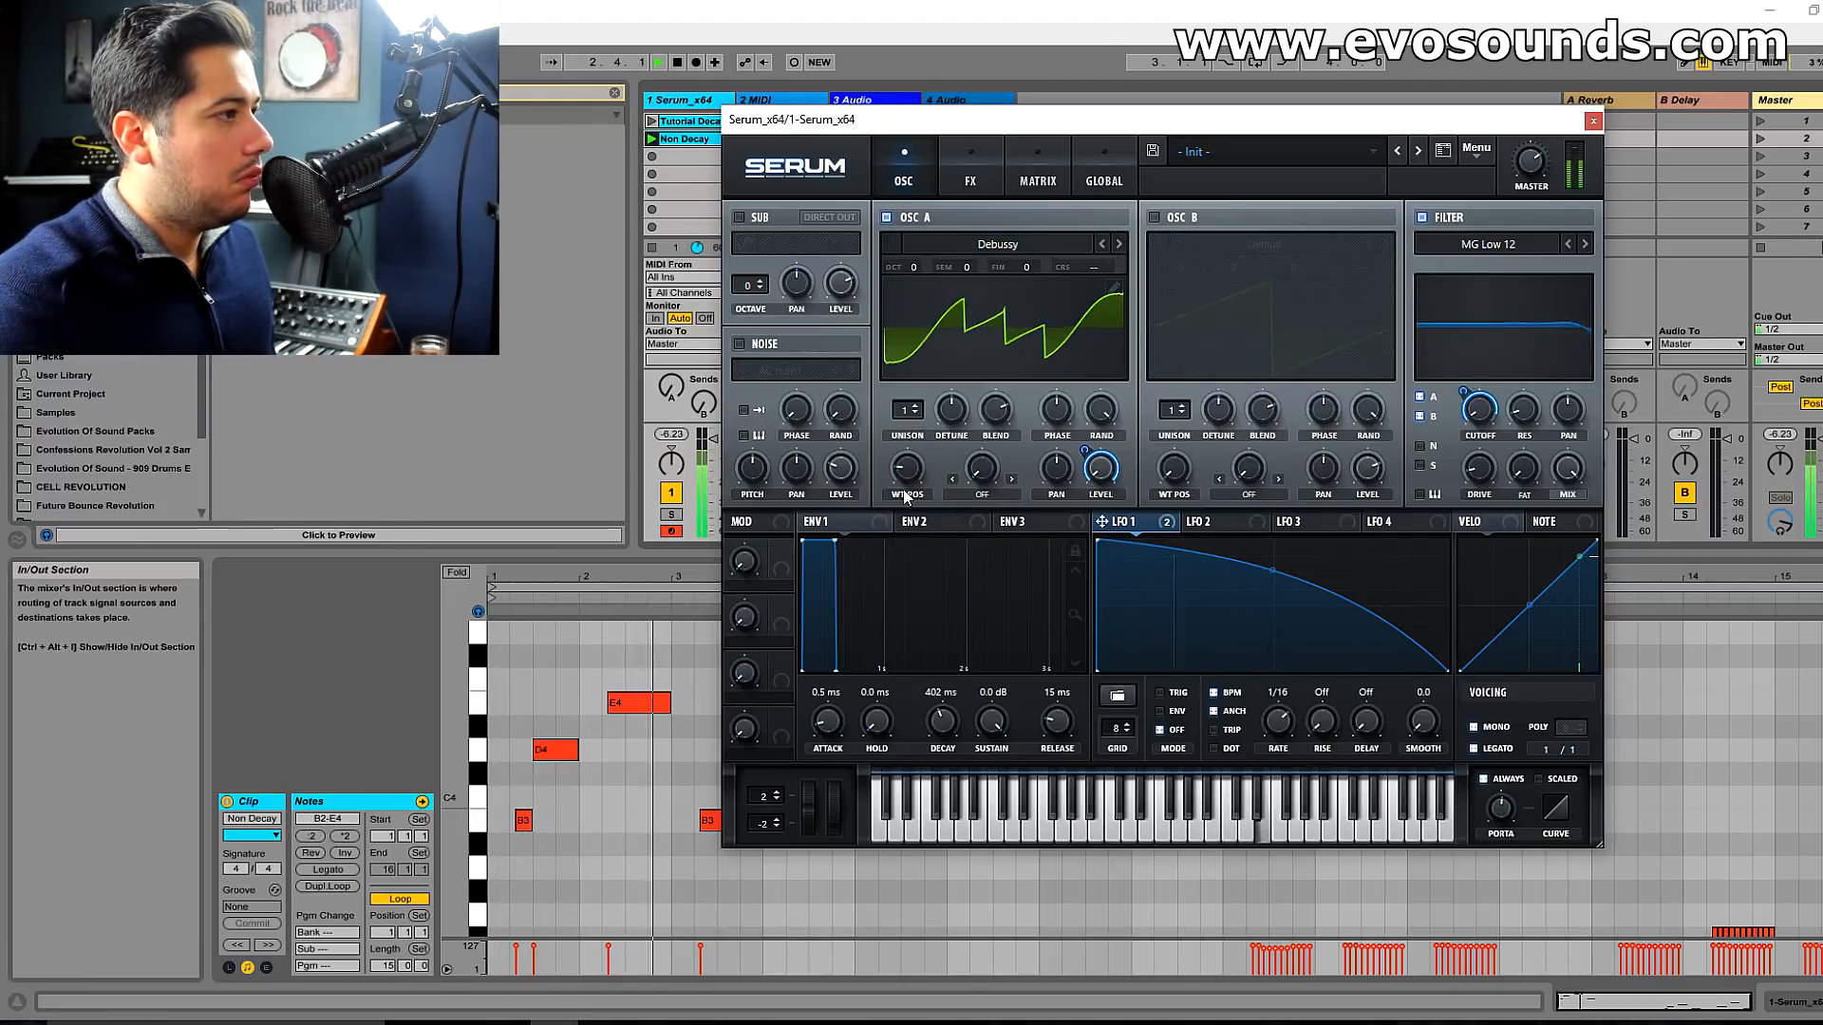
left_click(1118, 244)
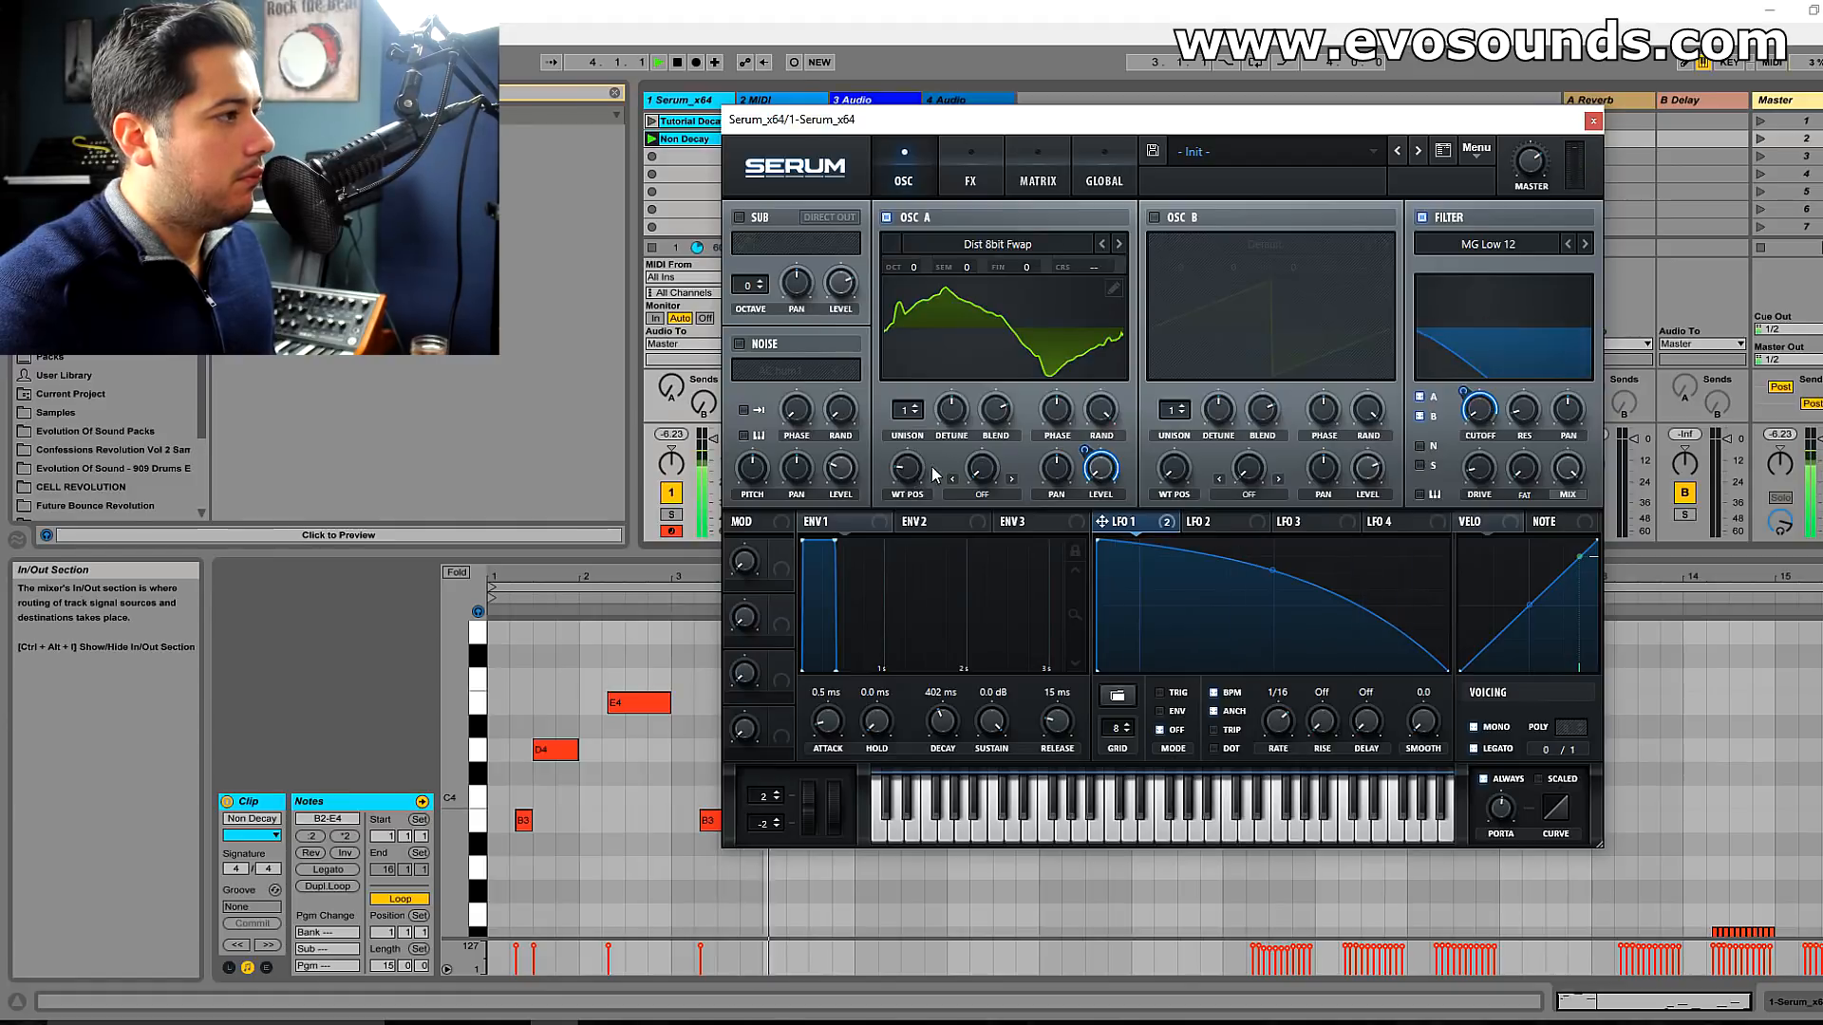
left_click_drag(912, 469, 915, 470)
key("space")
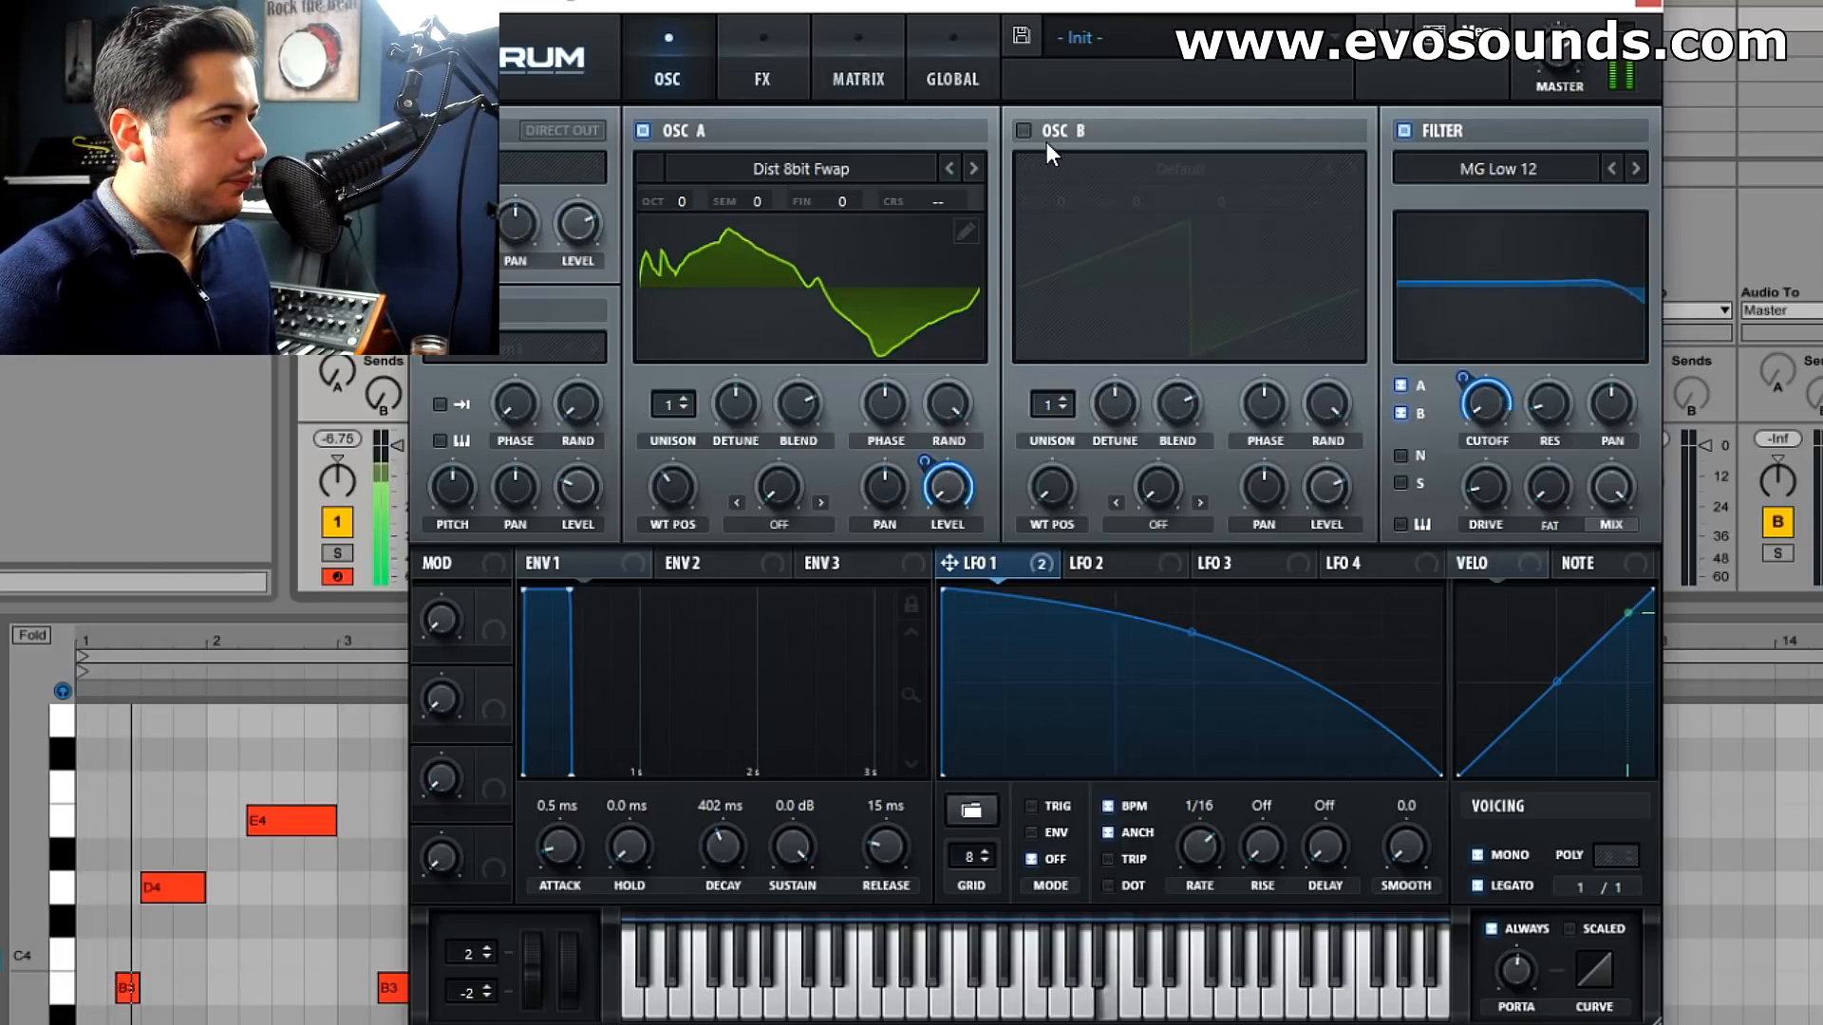
Turn on oscillator B with the default saw, one octave down at a level of 65%.
left_click(1067, 130)
left_click_drag(1067, 189, 1040, 222)
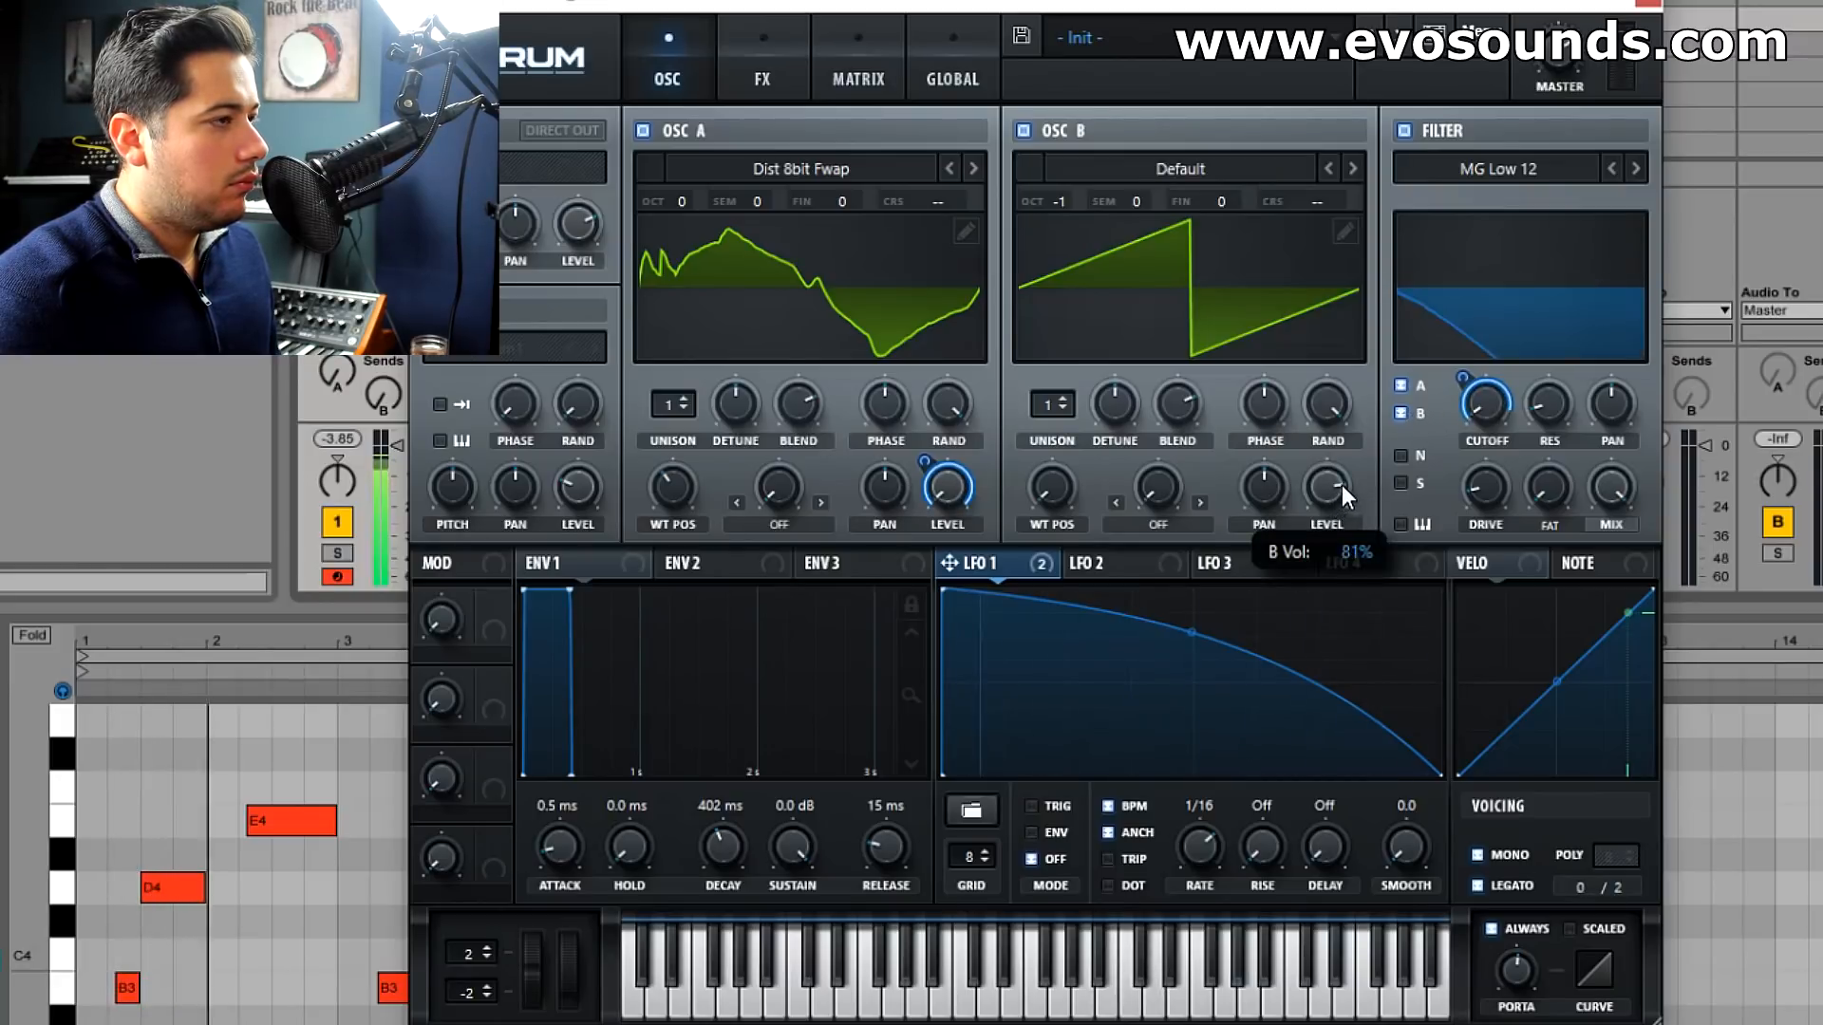
left_click_drag(1316, 491, 1295, 519)
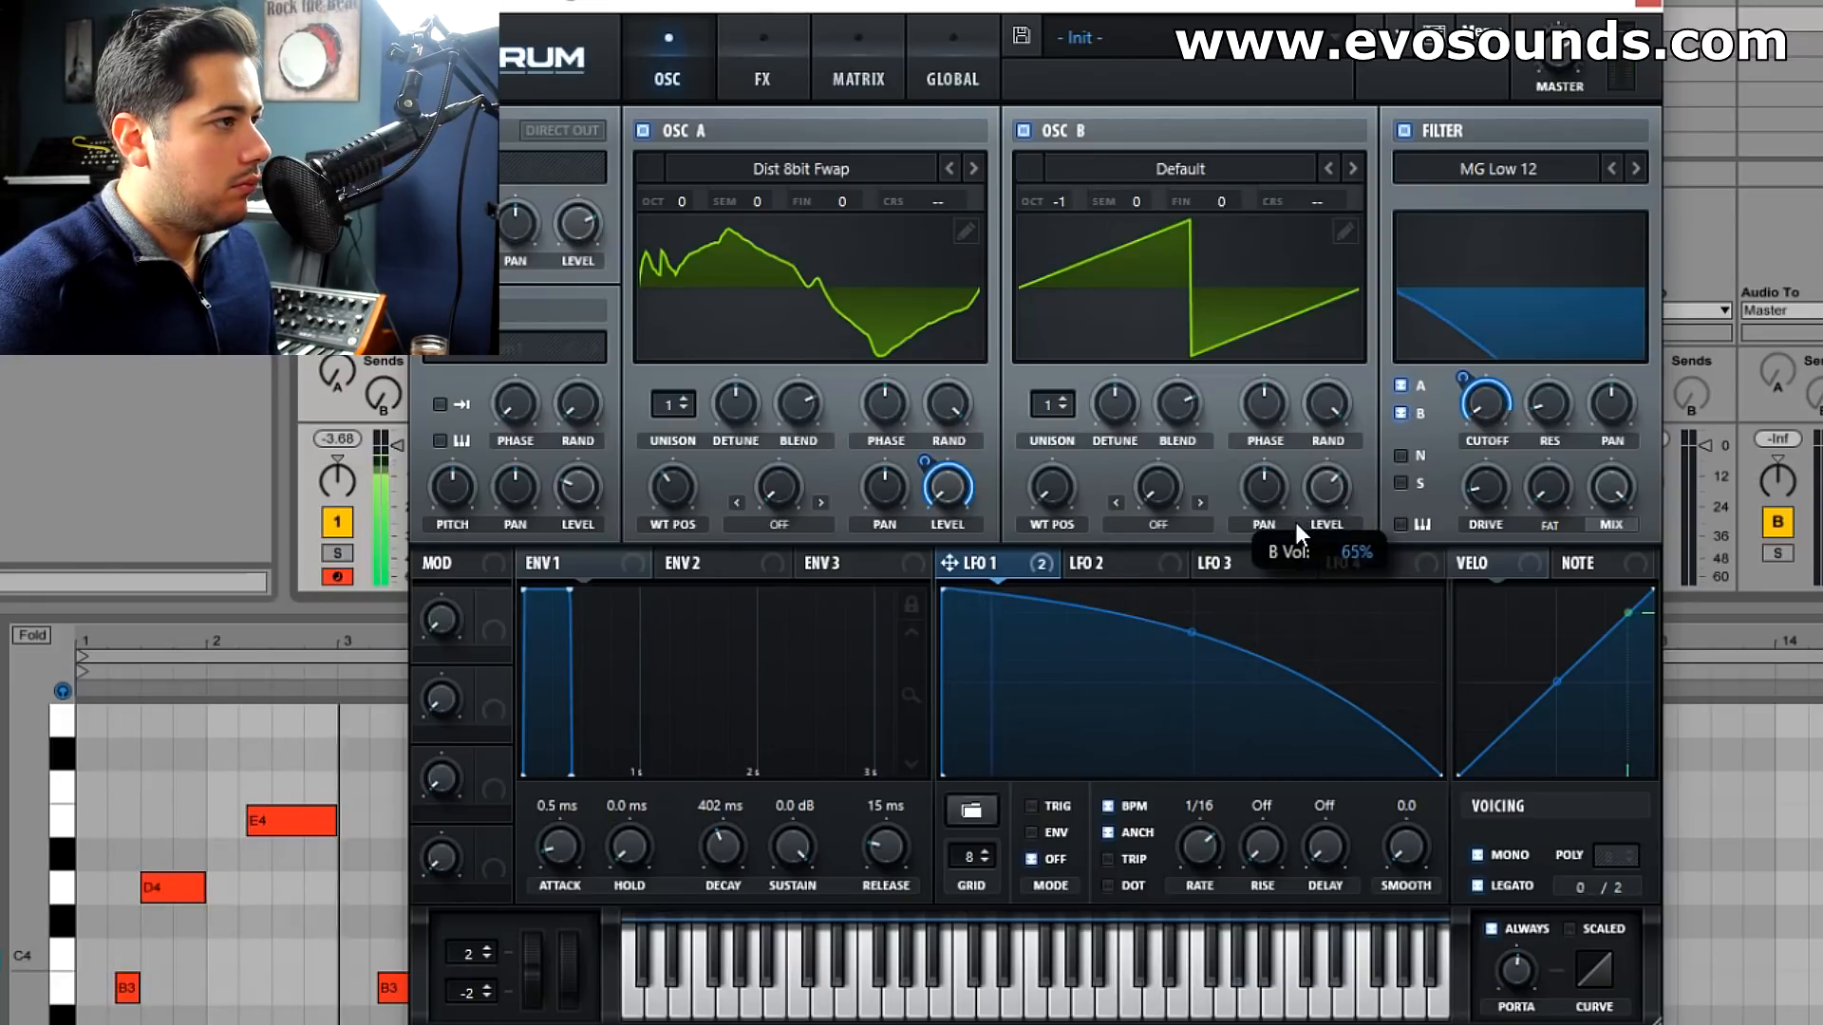
Add Tube distortion at 90% drive with its filter set to Pre at 165 and shifted toward high-pass.
left_click(759, 84)
left_click(443, 177)
left_click_drag(1314, 168, 1369, 61)
left_click(1018, 159)
left_click_drag(1229, 178, 1139, 164)
left_click_drag(1315, 154, 1329, 134)
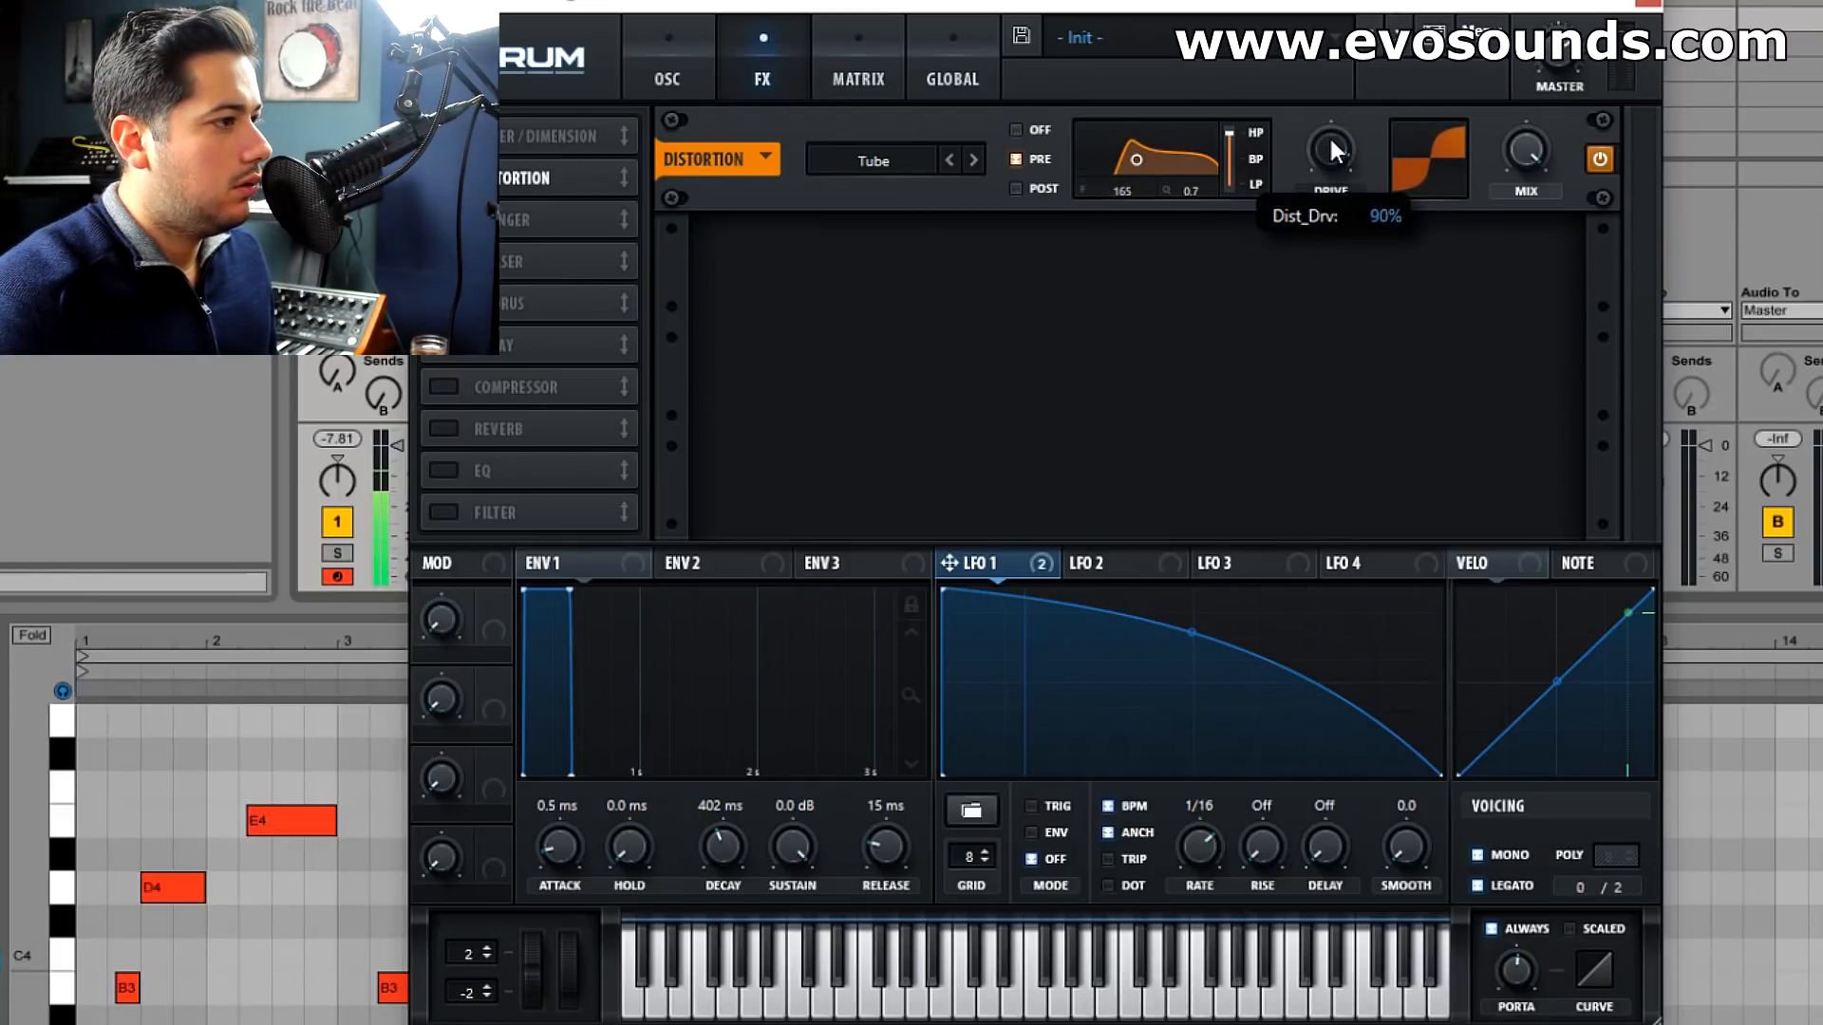
Bow LFO 1's descending curve slightly further outward.
left_click_drag(1190, 633, 1191, 616)
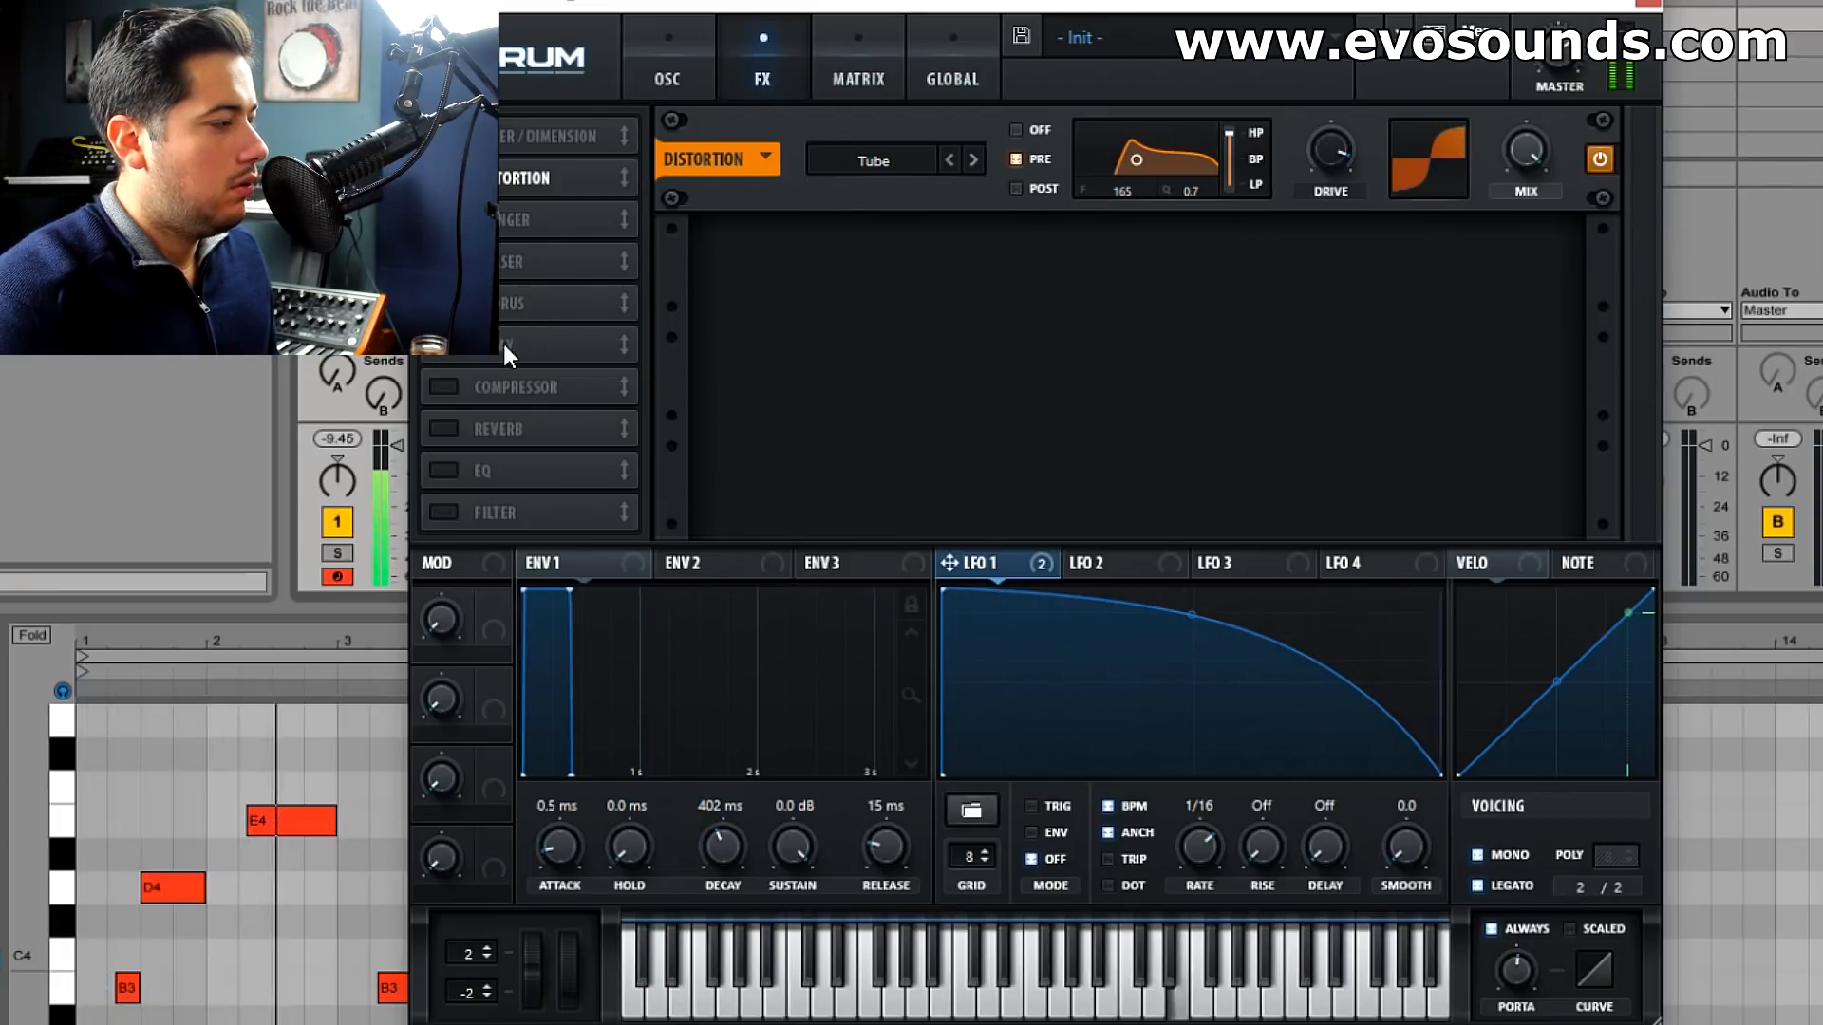
Add a multiband compressor and a hall reverb with its mix at 29%.
left_click(450, 391)
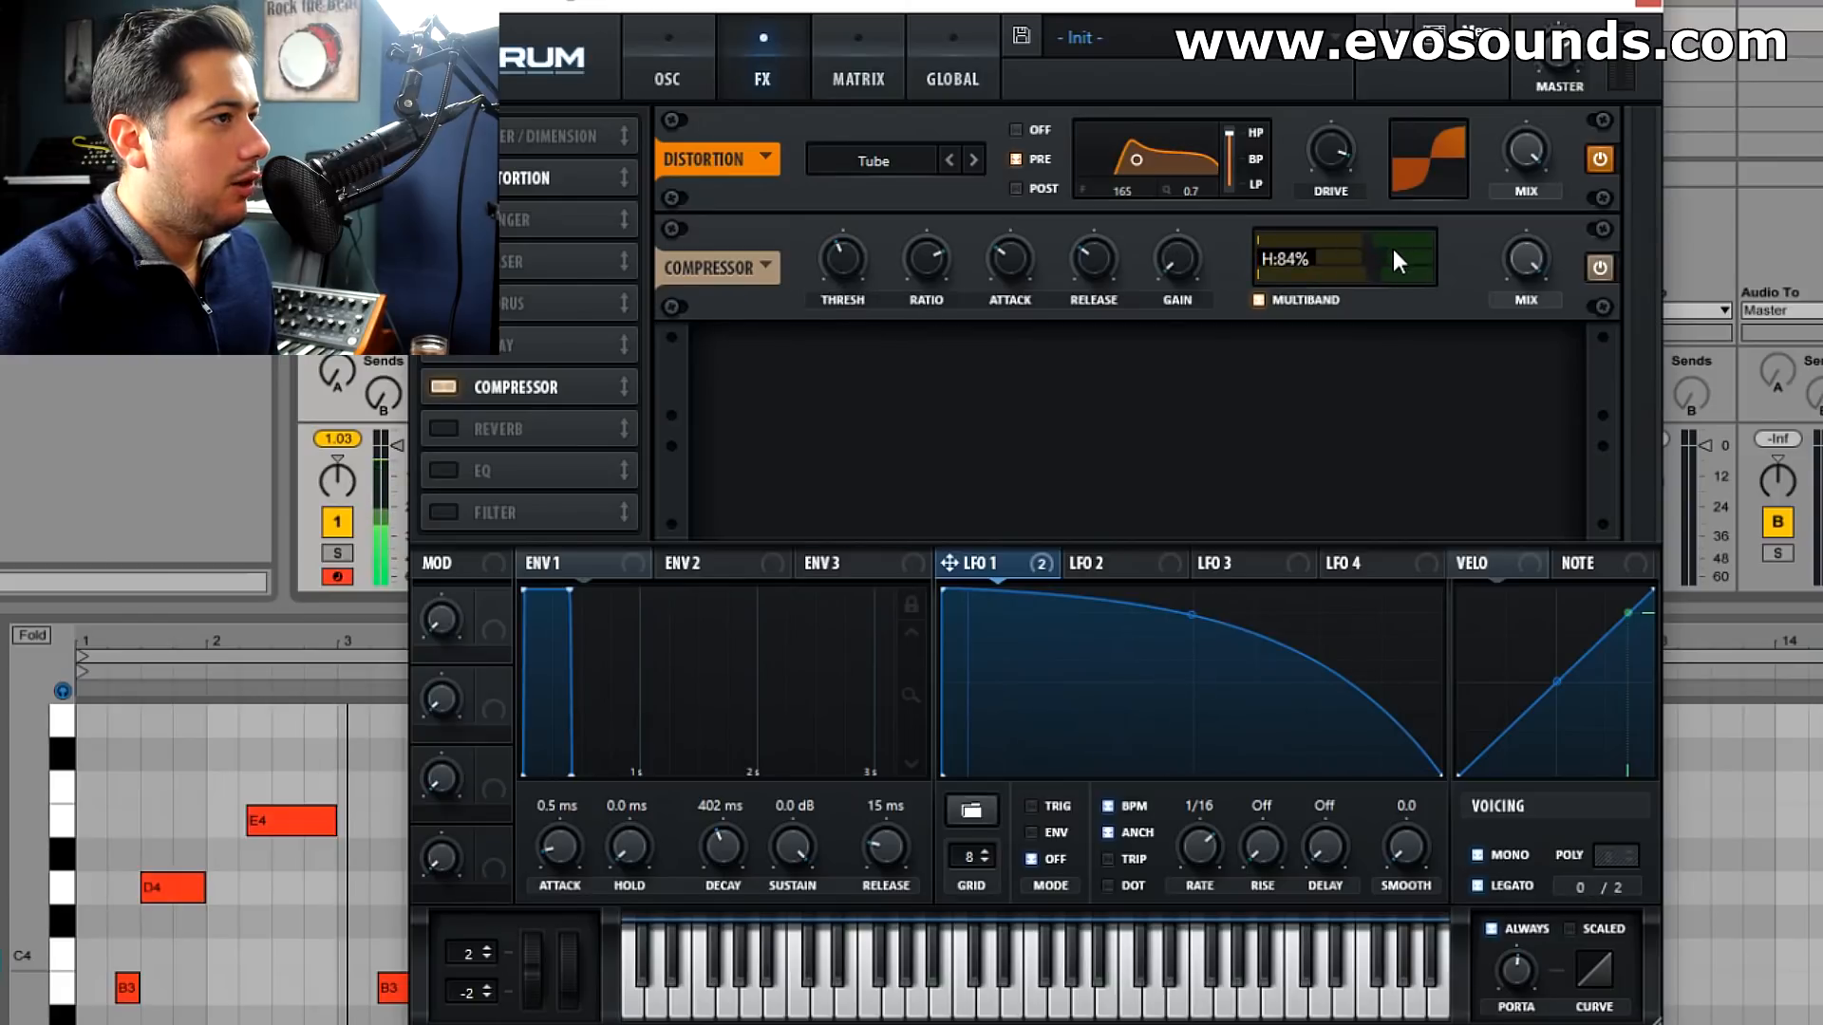
left_click(499, 430)
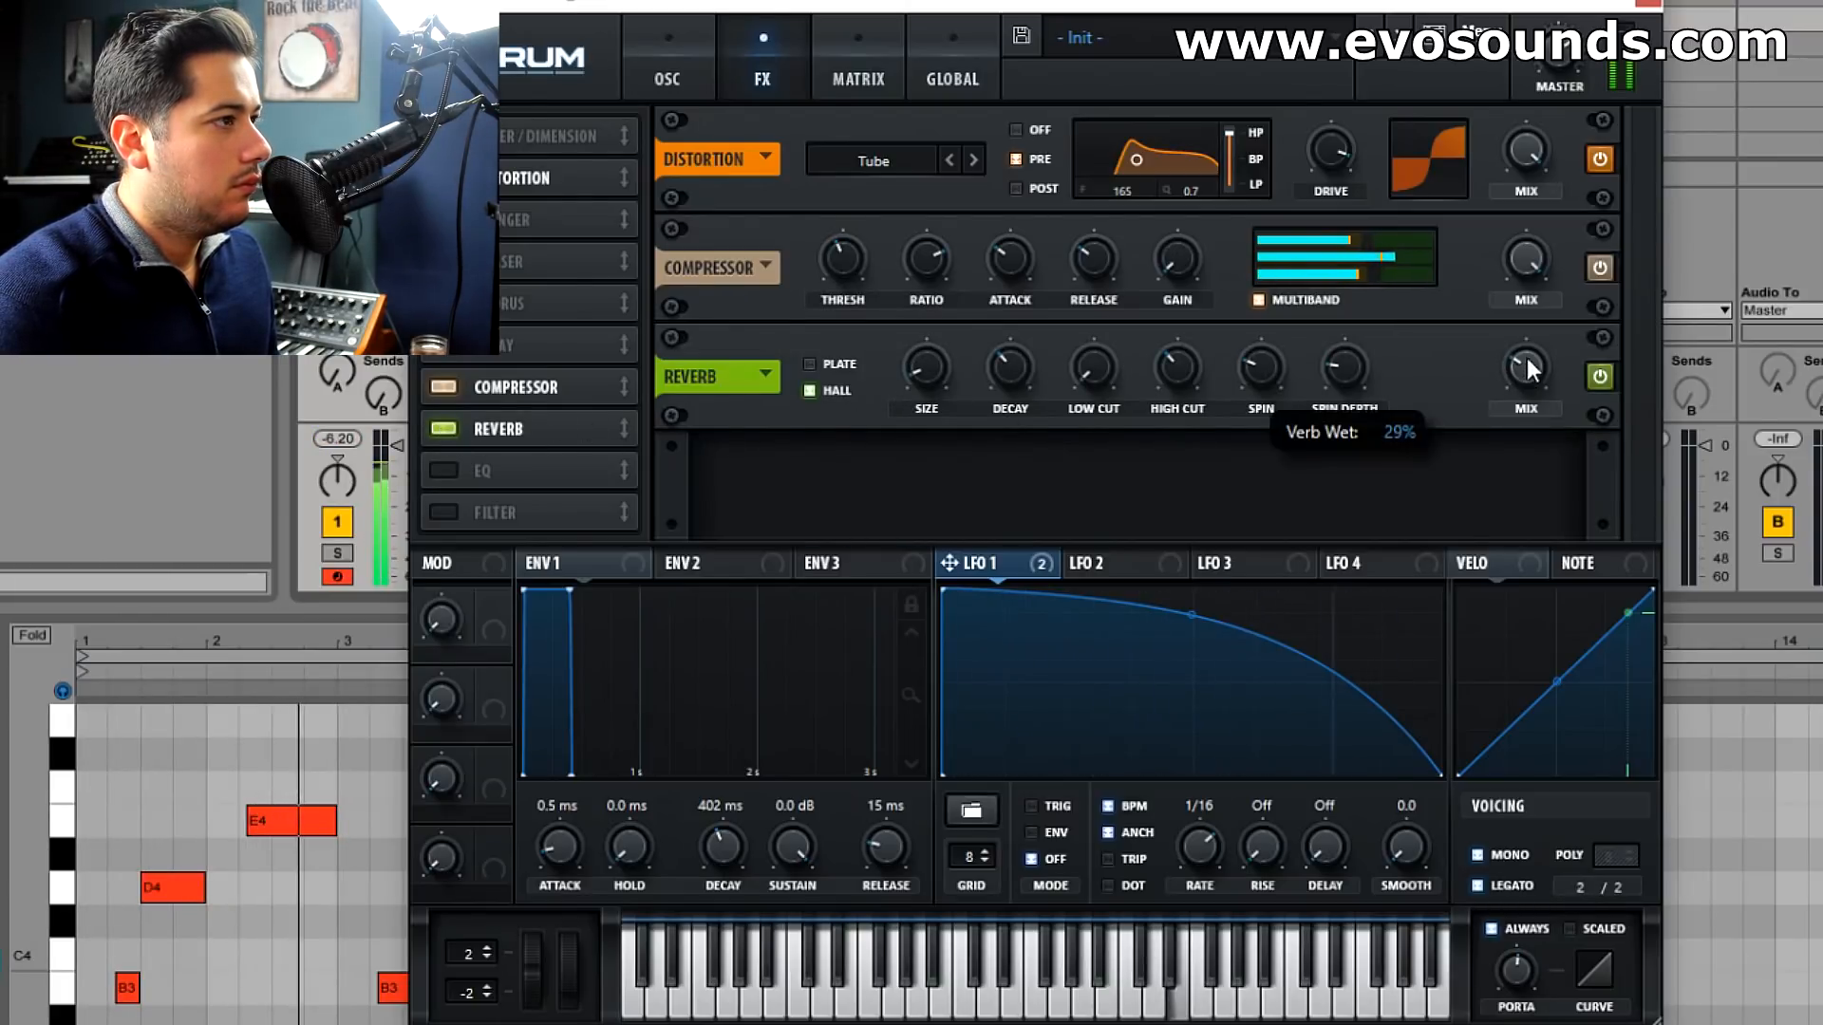
Add an EQ with a low cut at reduced Q on the lower band and a boosted peak on the upper band.
left_click(631, 477)
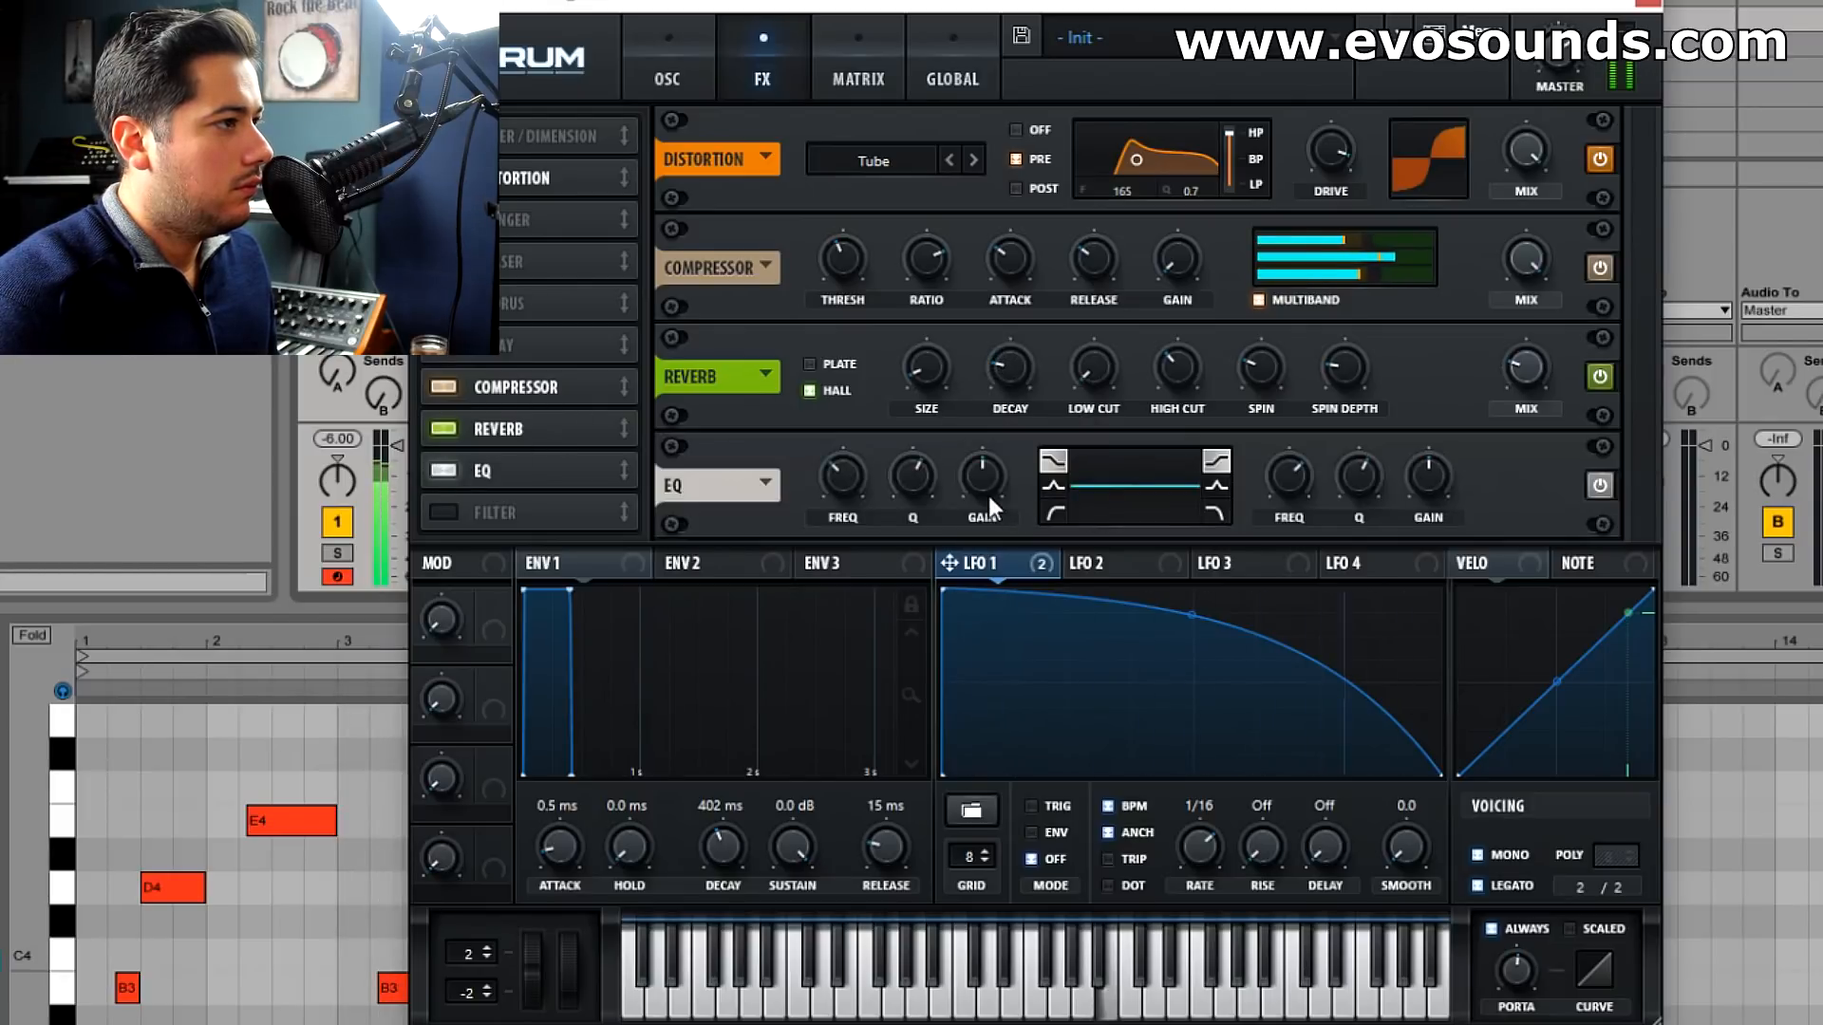
left_click(1053, 508)
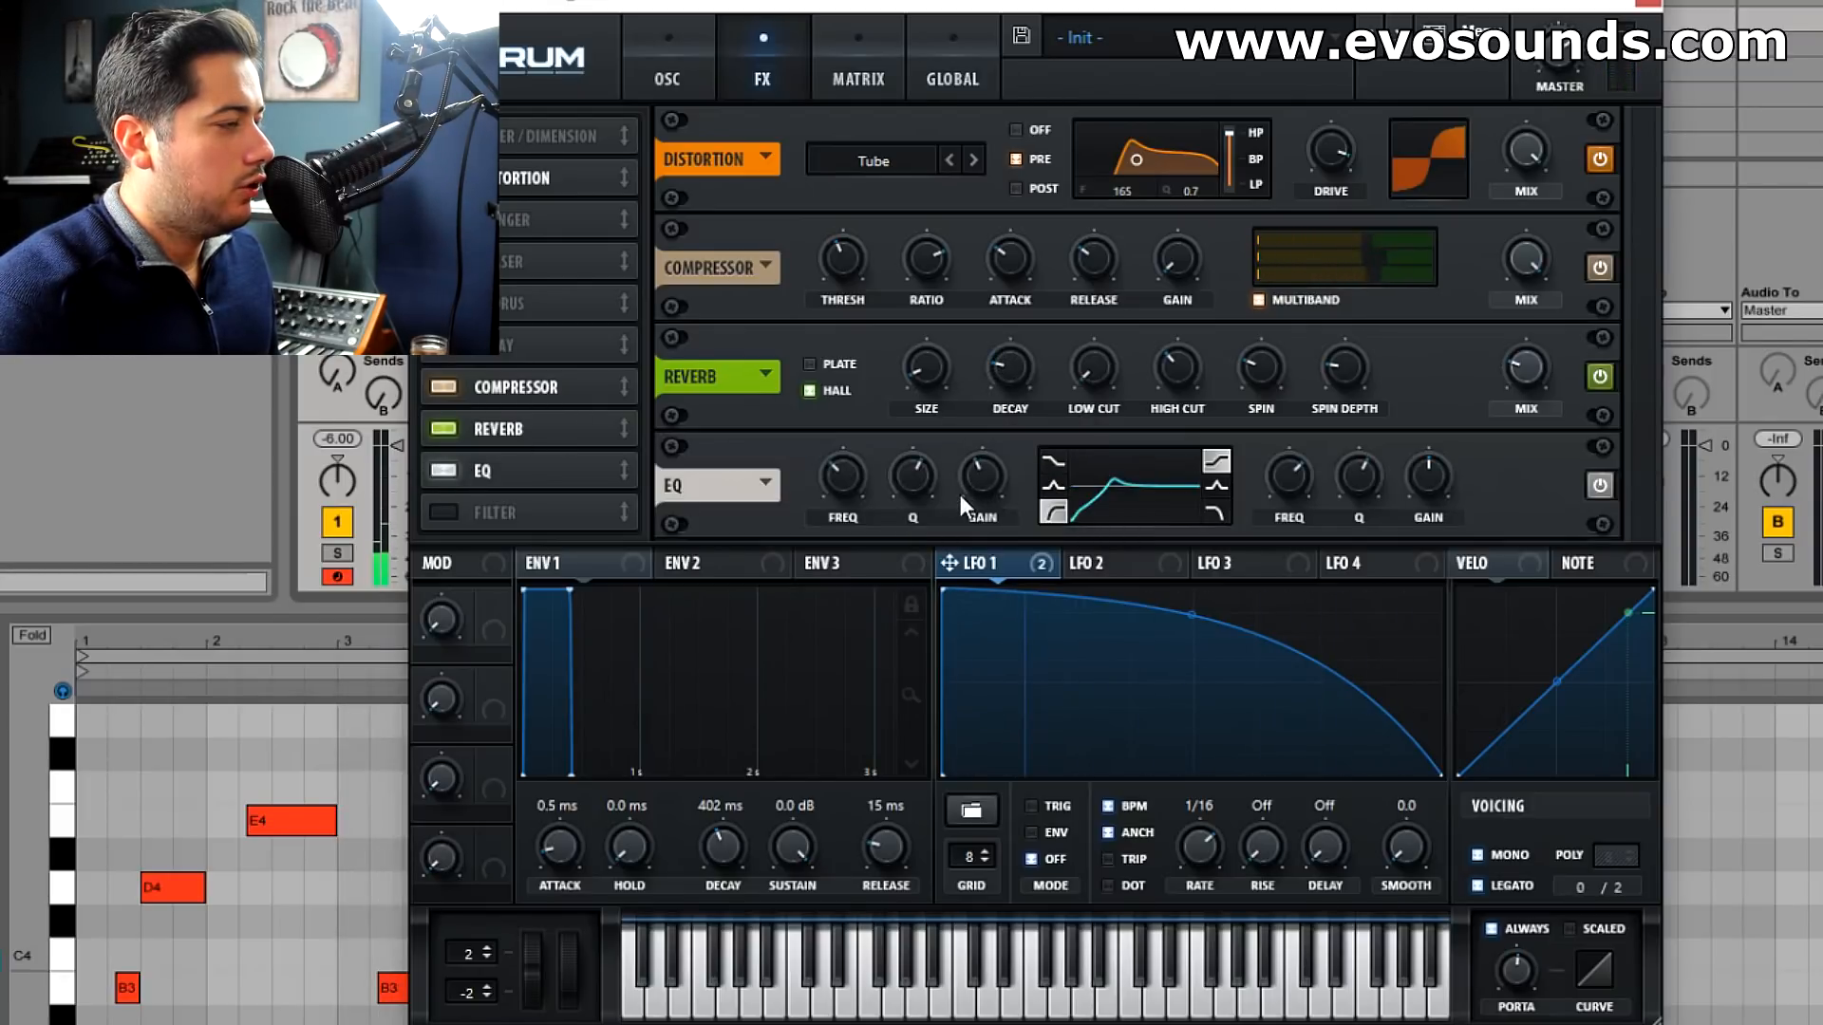
left_click_drag(925, 487, 908, 494)
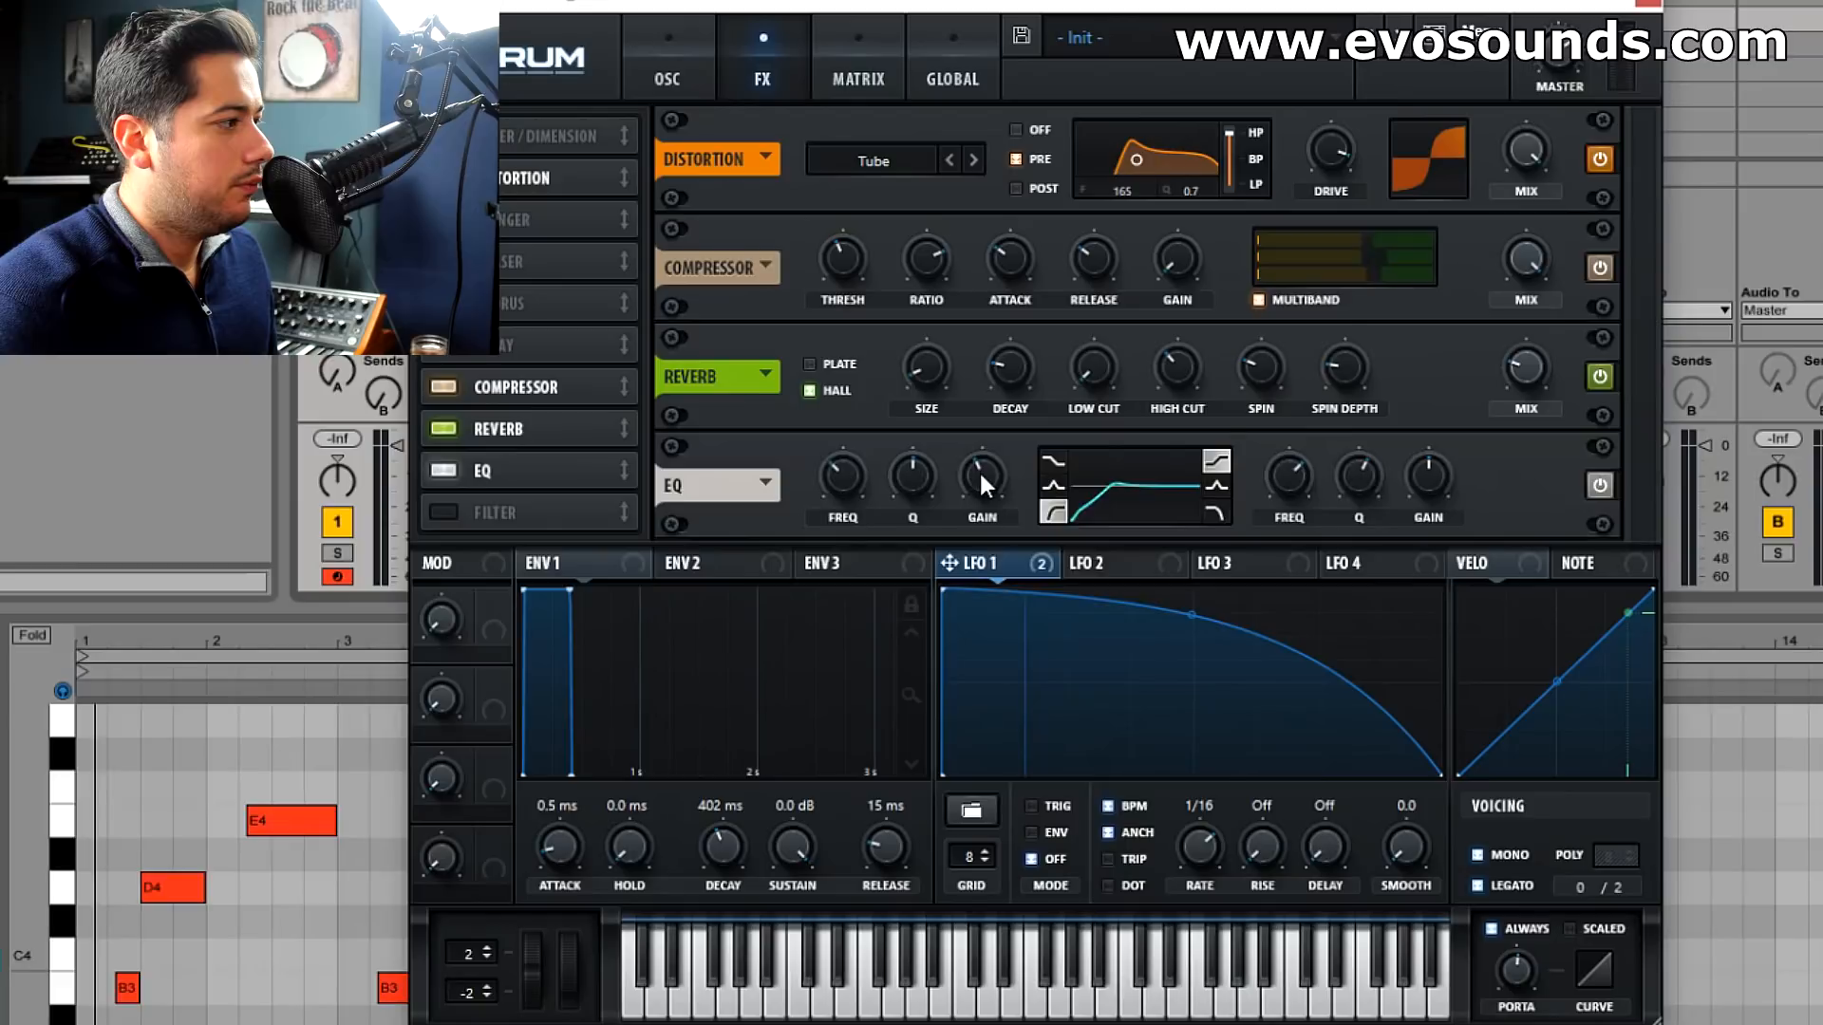
left_click(1216, 486)
mouse_move(1426, 498)
left_mouse_down()
mouse_move(1274, 491)
mouse_move(1440, 482)
mouse_move(1426, 488)
mouse_move(1477, 452)
mouse_move(1432, 475)
left_mouse_up()
Audition the other distortion types, settle on Asym and lower the distortion's drive.
left_click(972, 160)
left_click(972, 161)
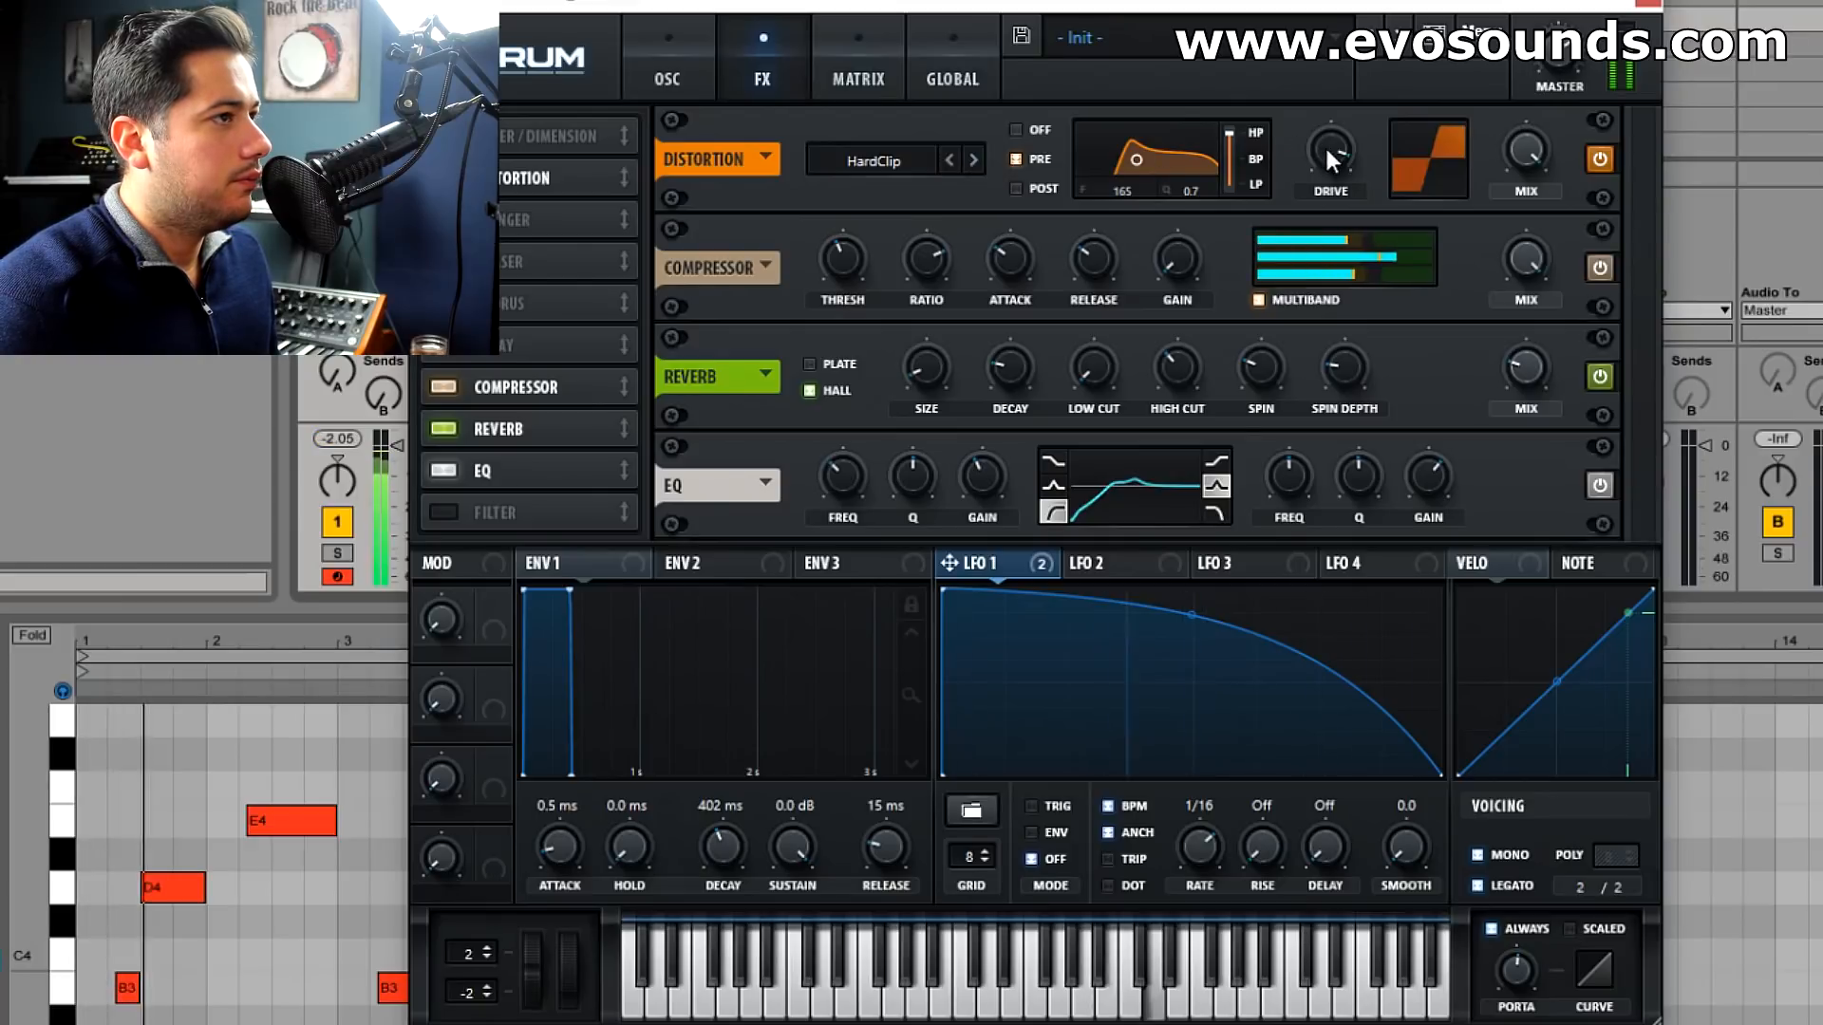
left_click(975, 159)
left_click(975, 160)
left_click(975, 159)
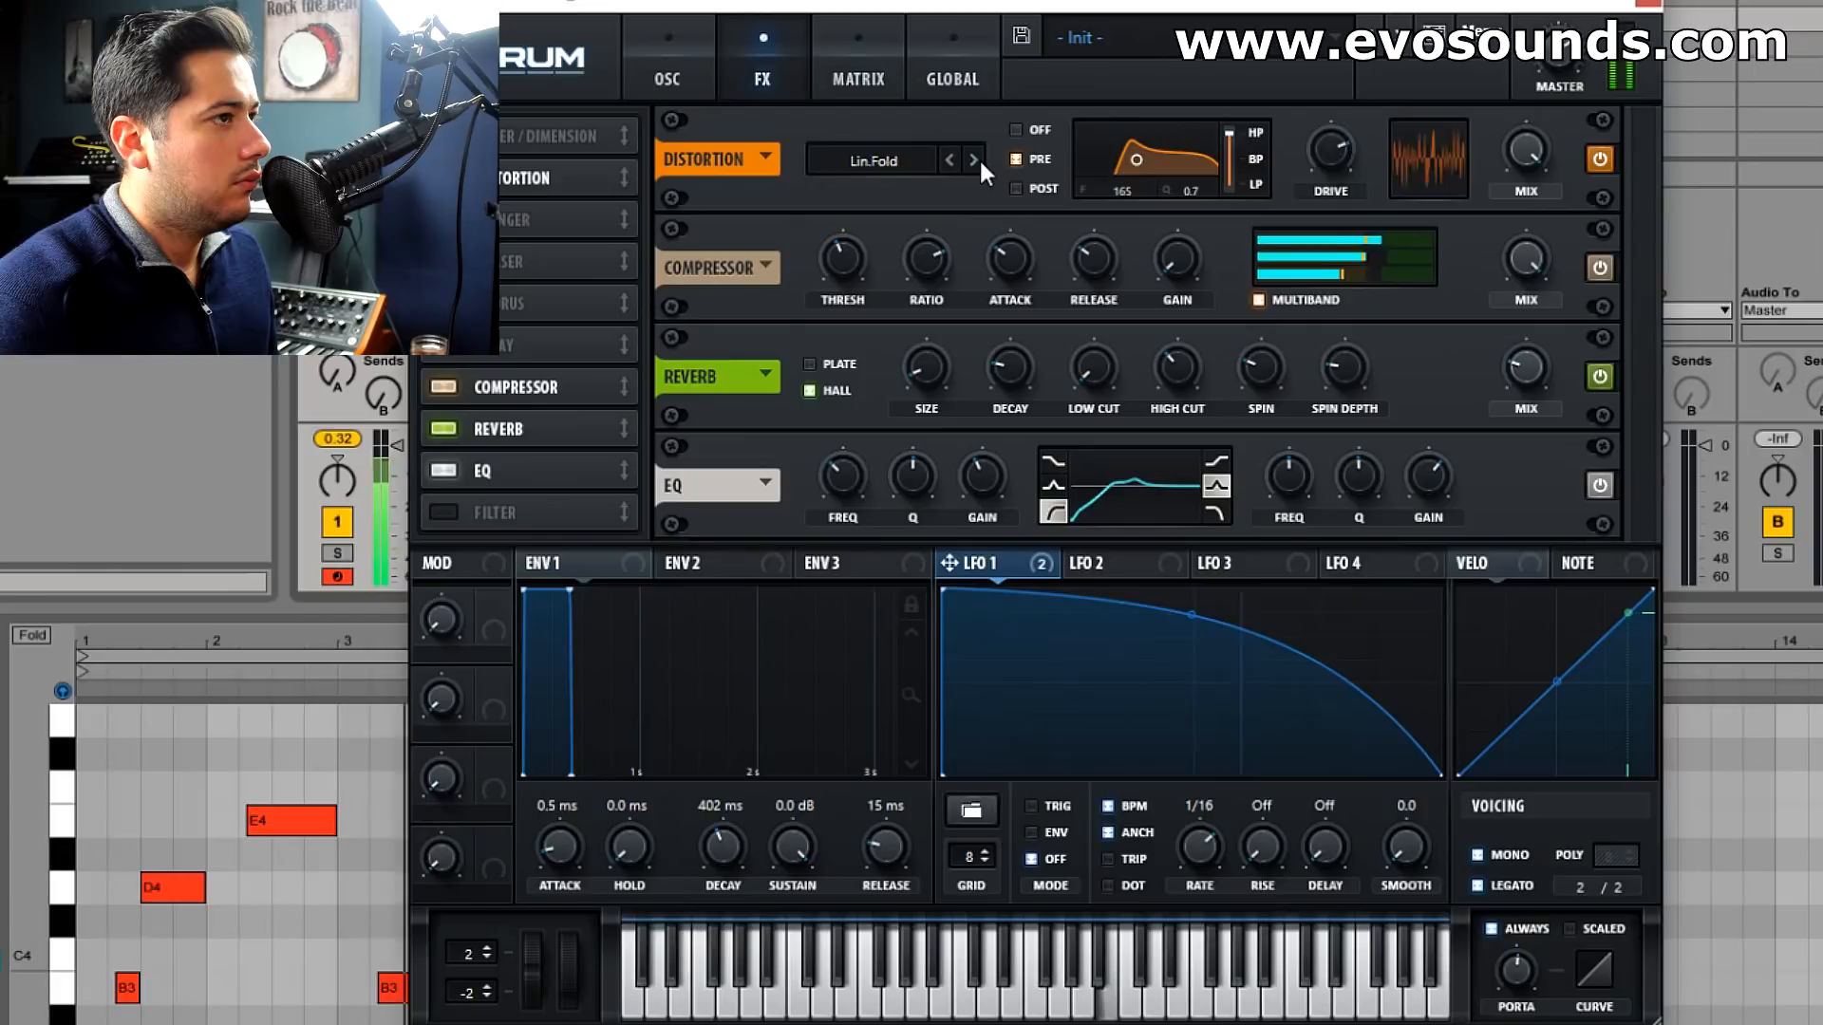
left_click(978, 158)
left_click(978, 157)
left_click(978, 157)
left_click(907, 158)
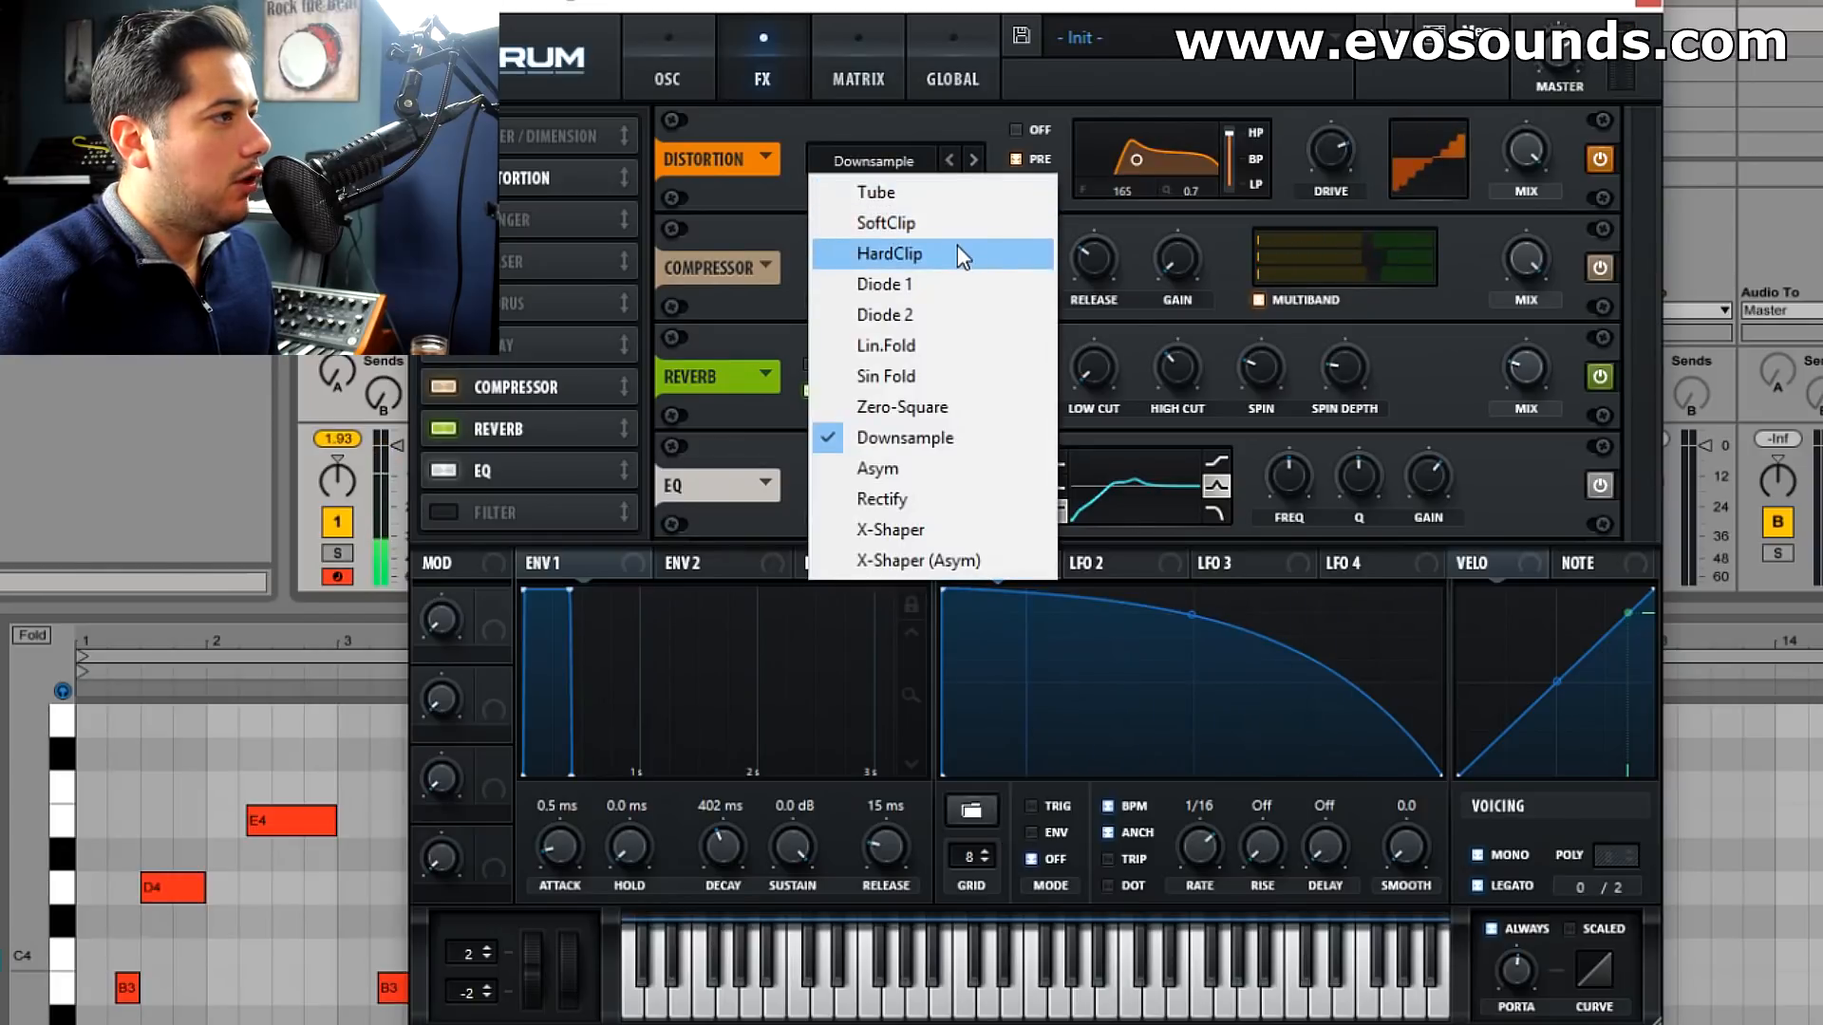
left_click(892, 468)
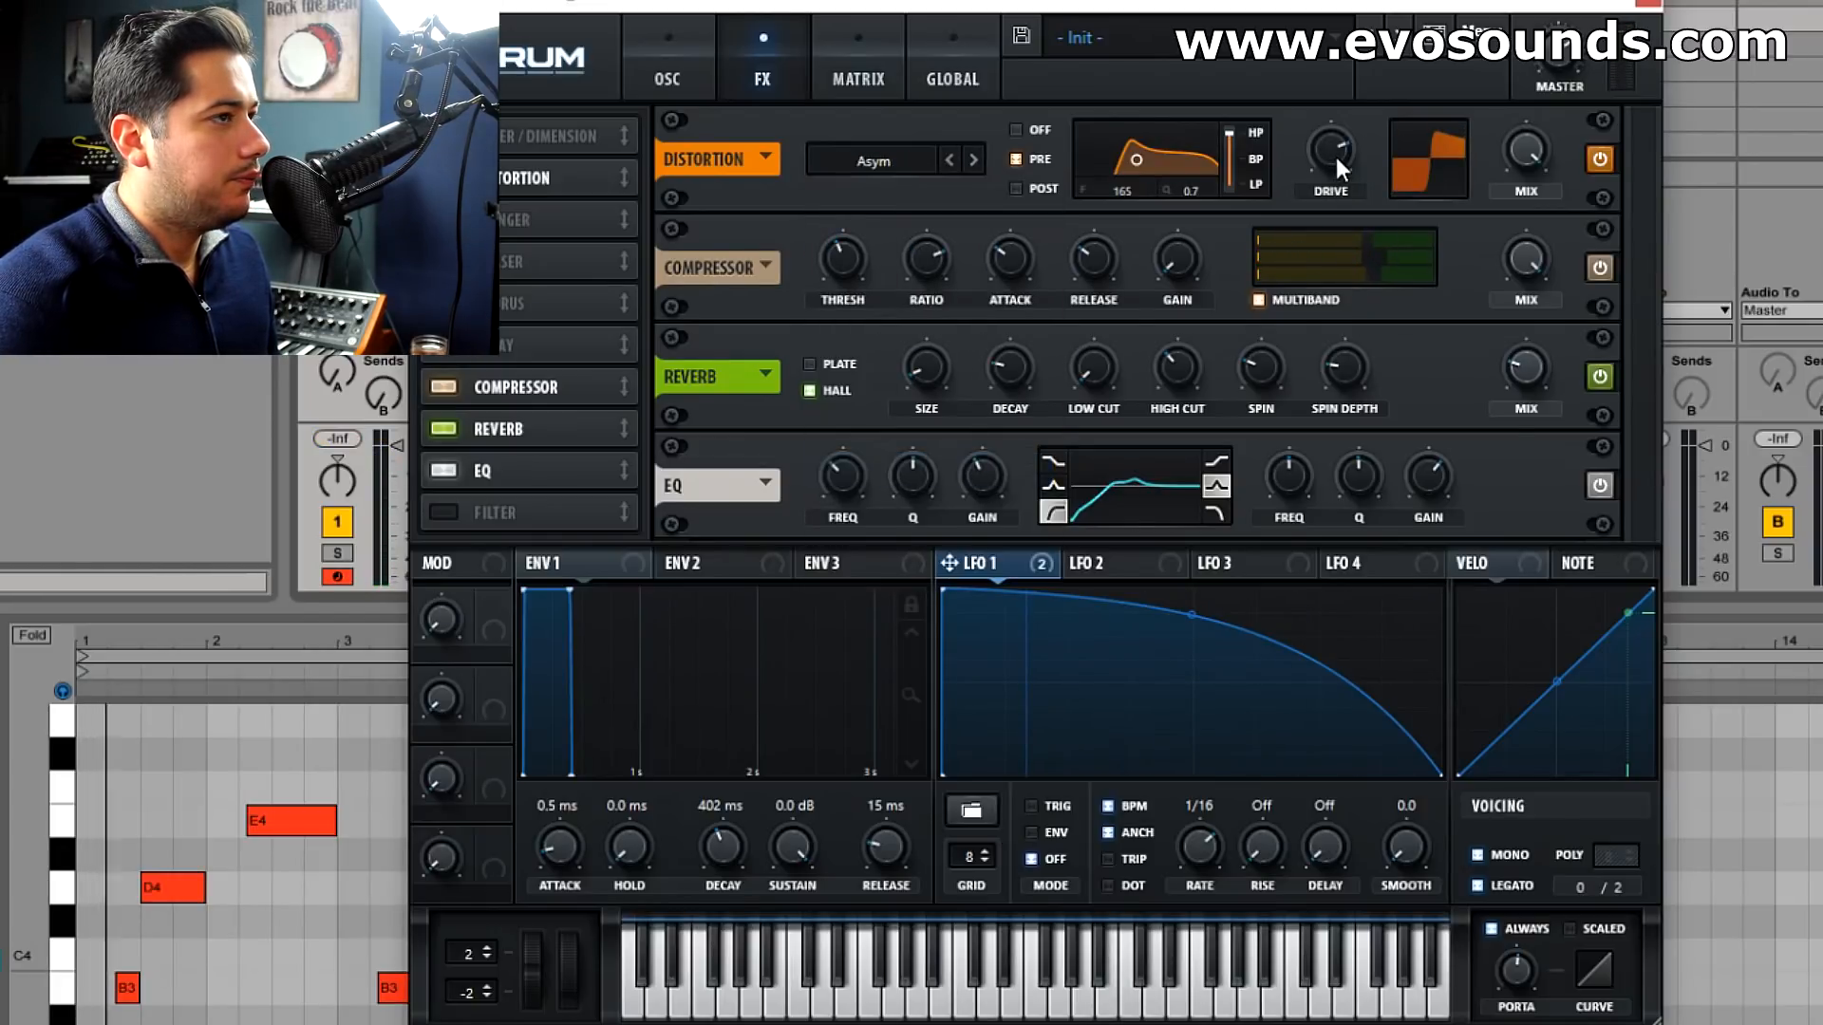
left_click_drag(1336, 152, 1301, 179)
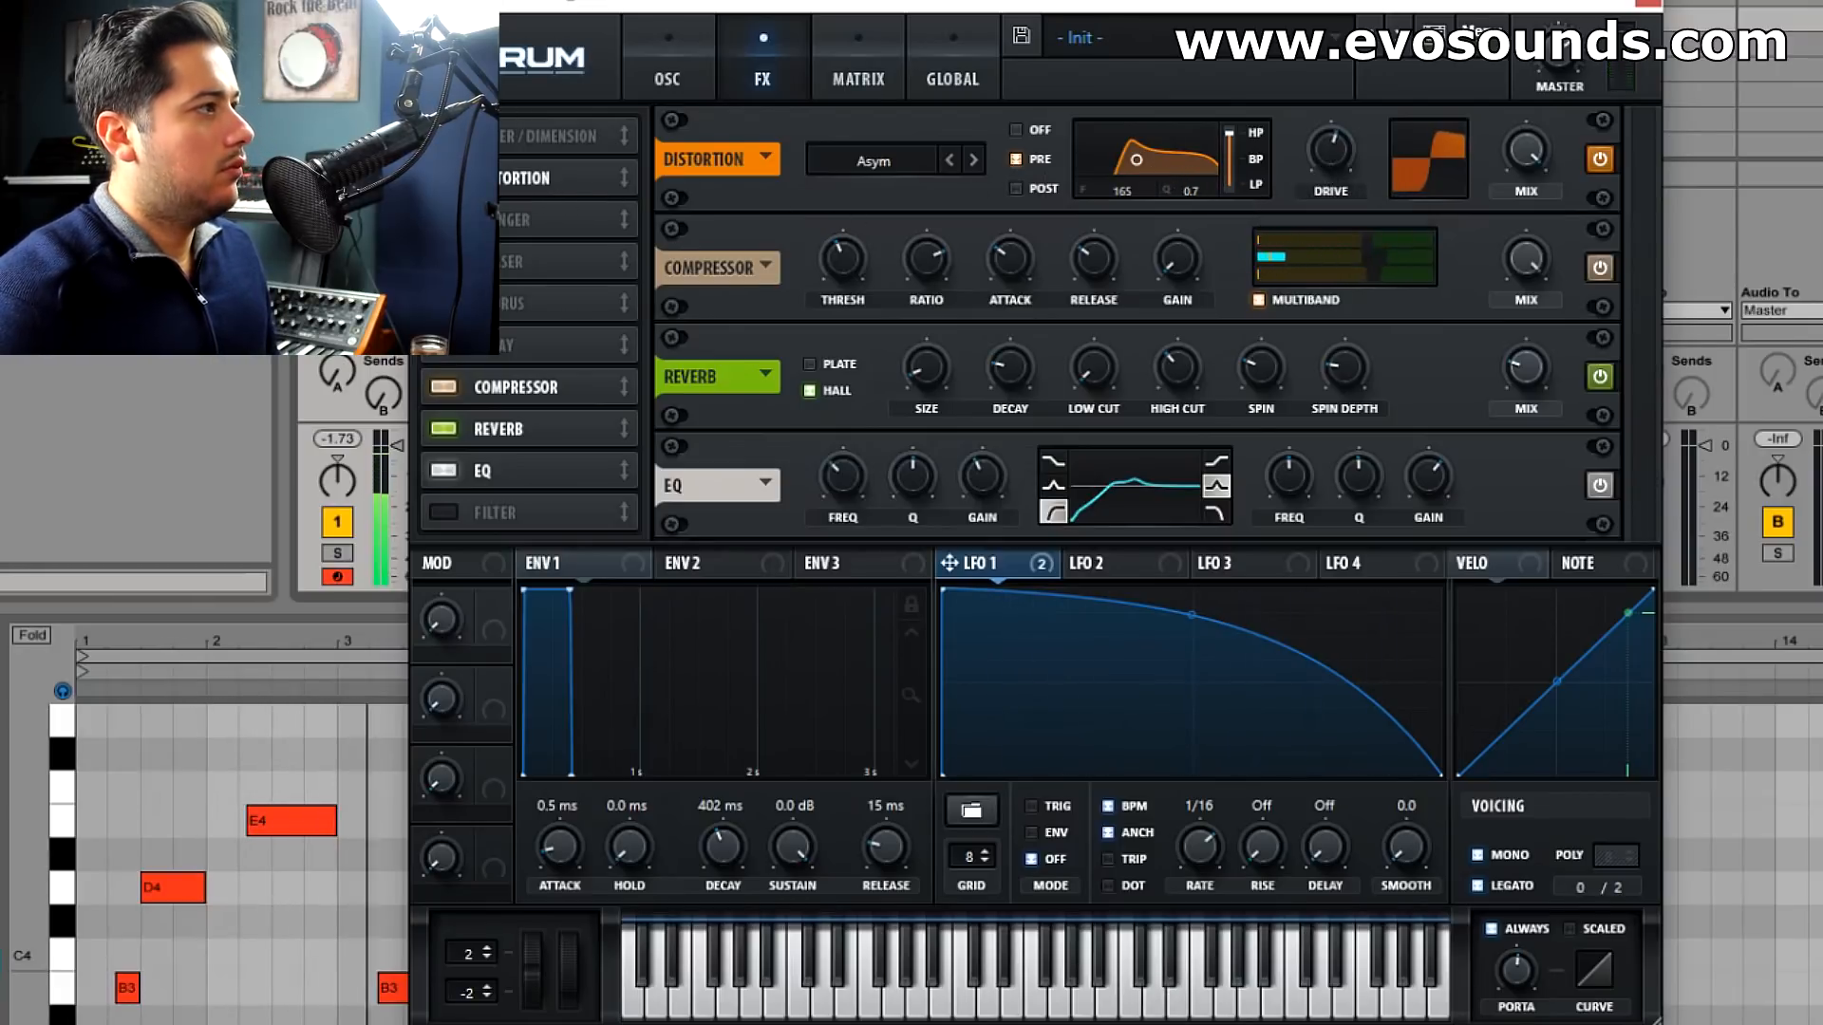
Bow LFO 1's descending curve much further outward for longer gates.
left_click(638, 95)
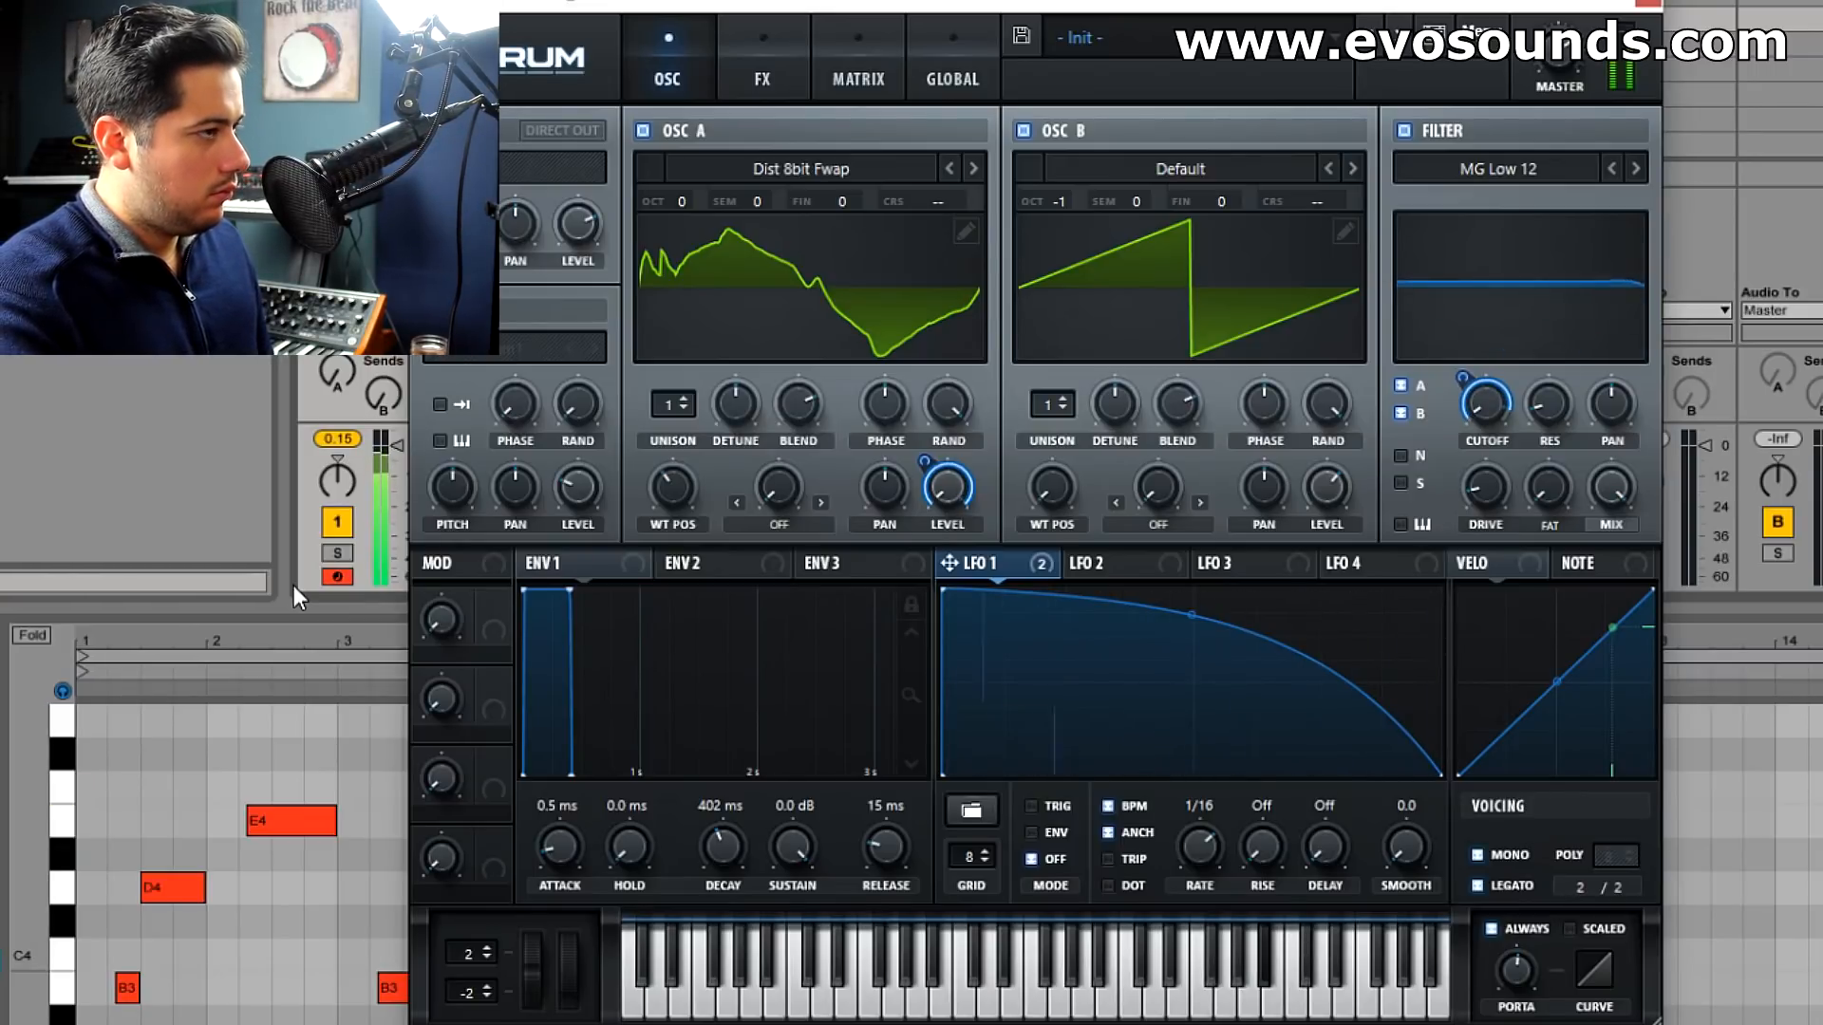
left_click_drag(1190, 623, 1250, 600)
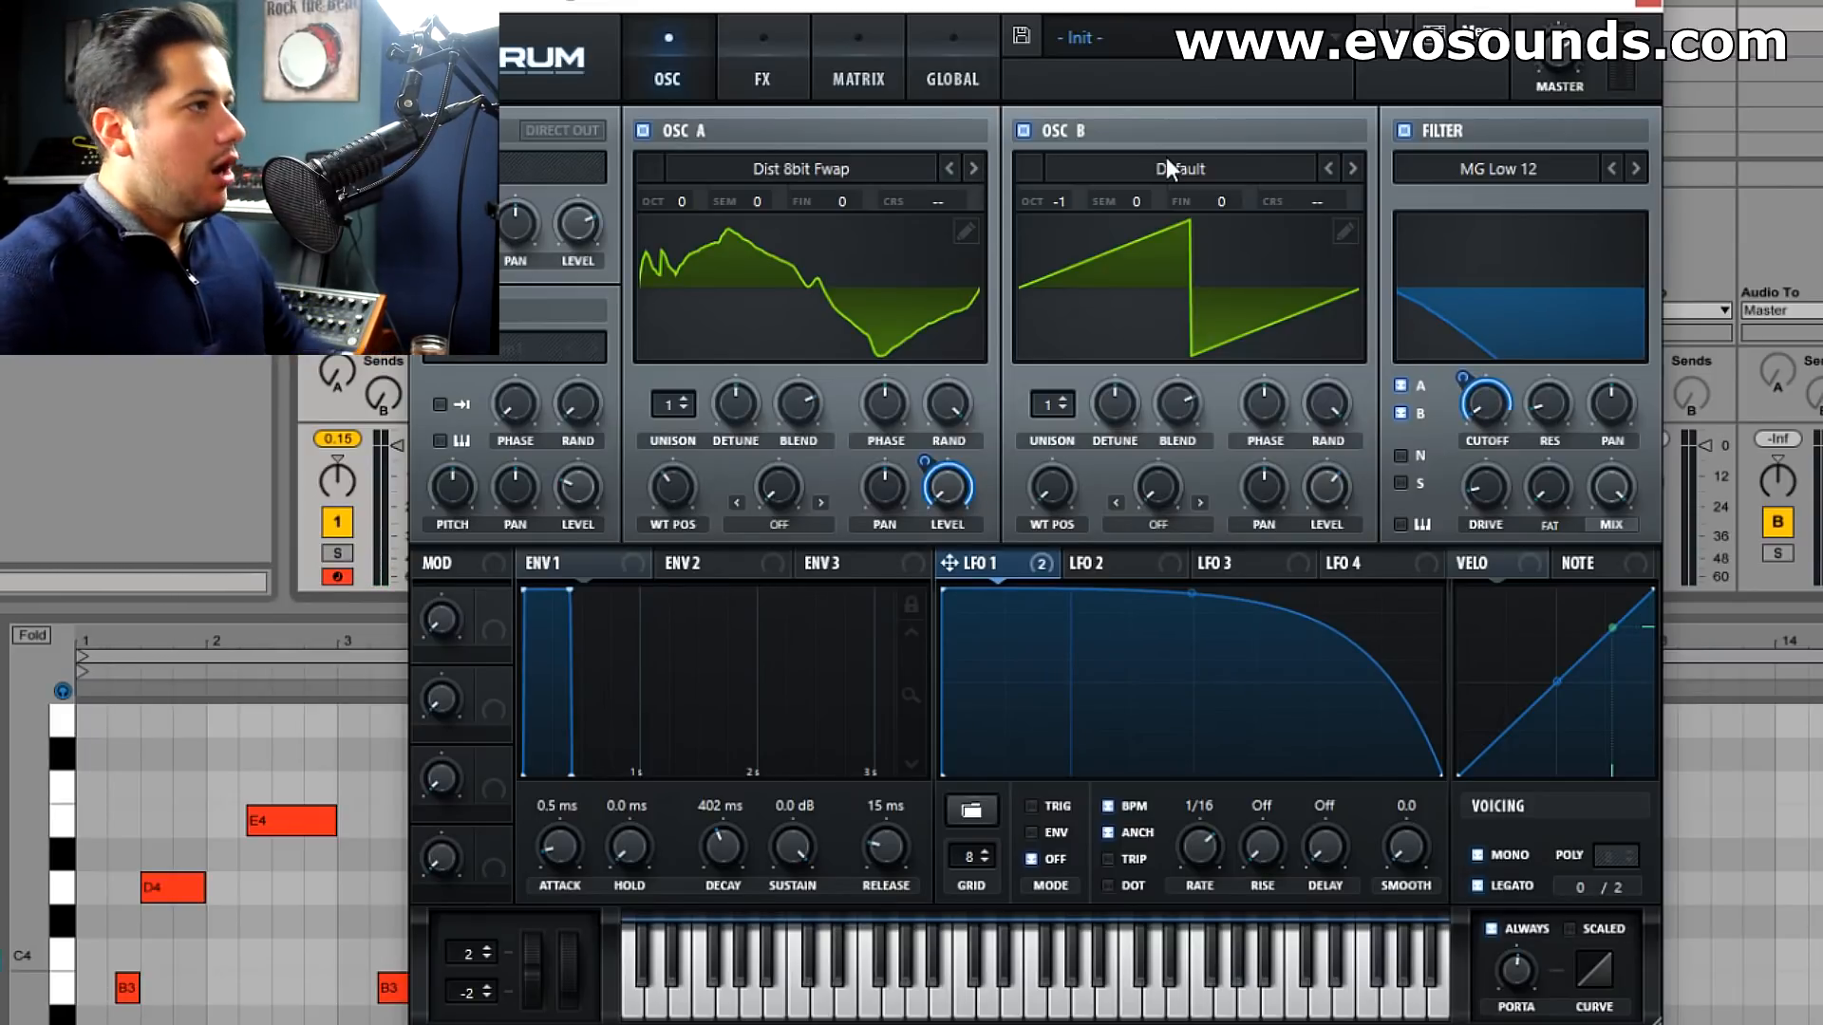
Try the digital wavetables Dist Bass Dropper, Dist C2, Dist d00t and Dist Fwapper SQ in oscillator A at different wavetable positions.
left_click(857, 171)
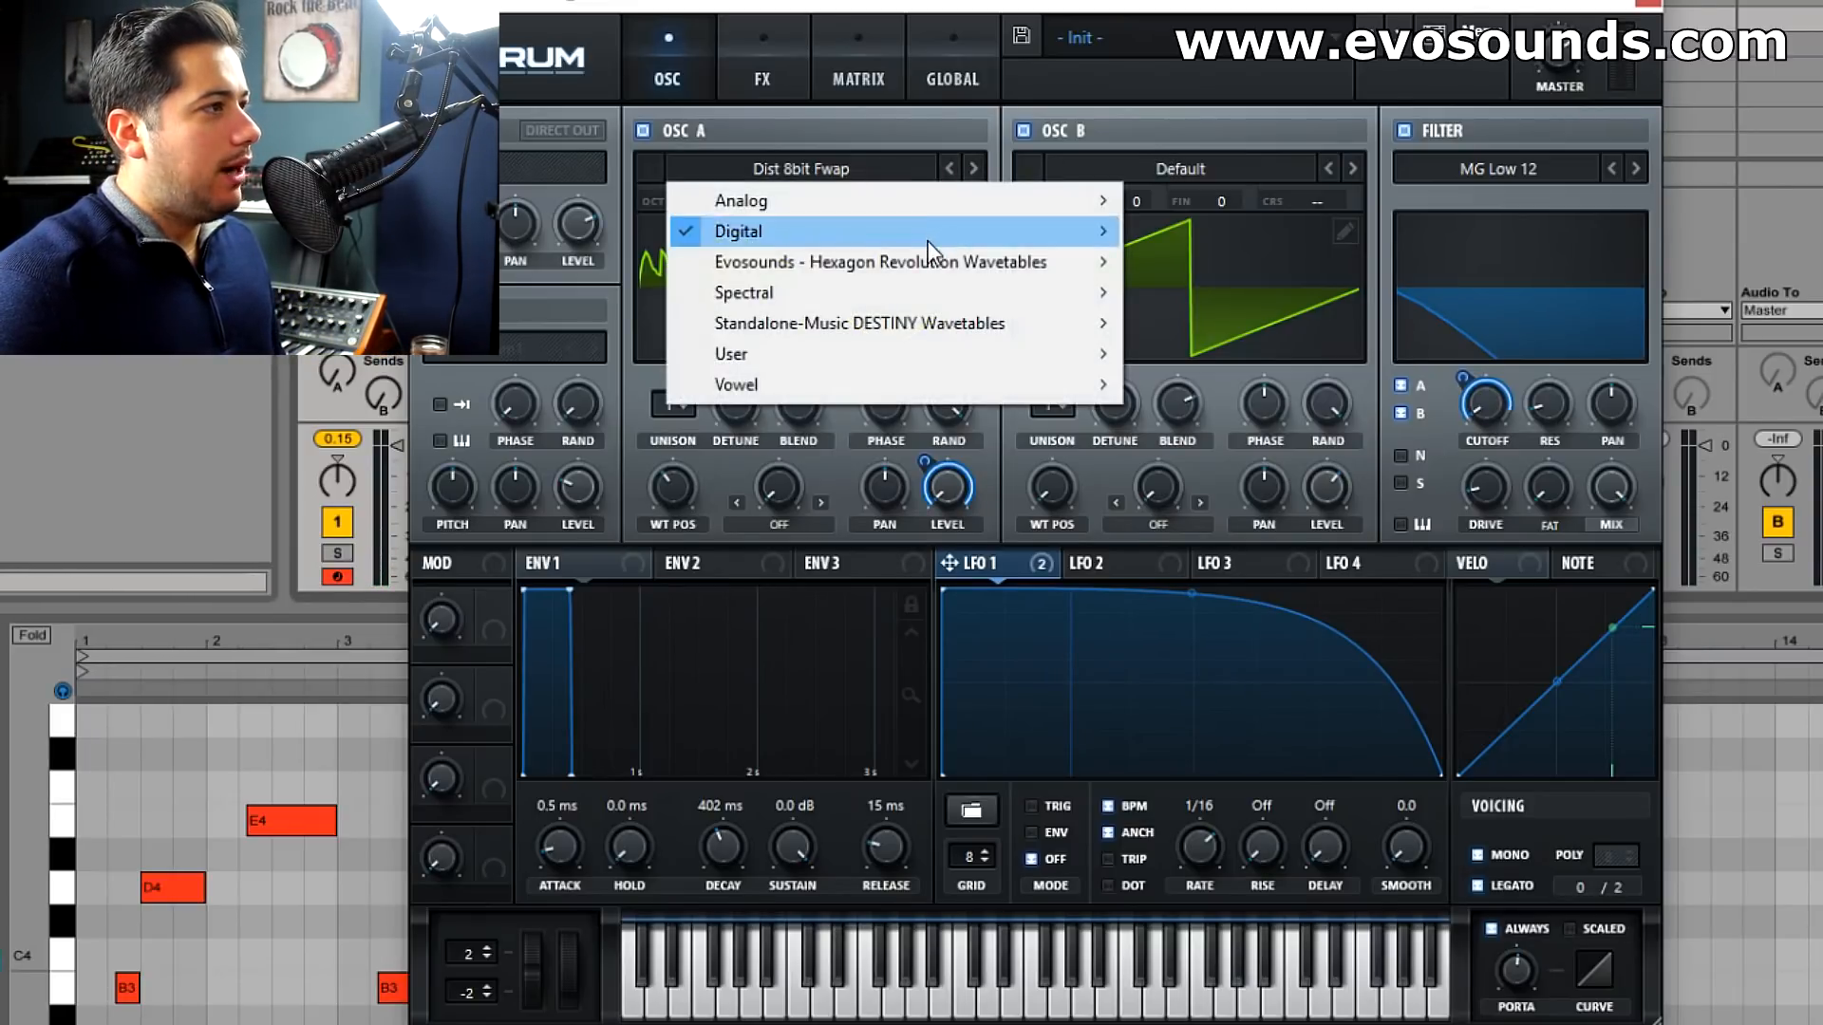
mouse_move(926, 241)
left_click(1210, 414)
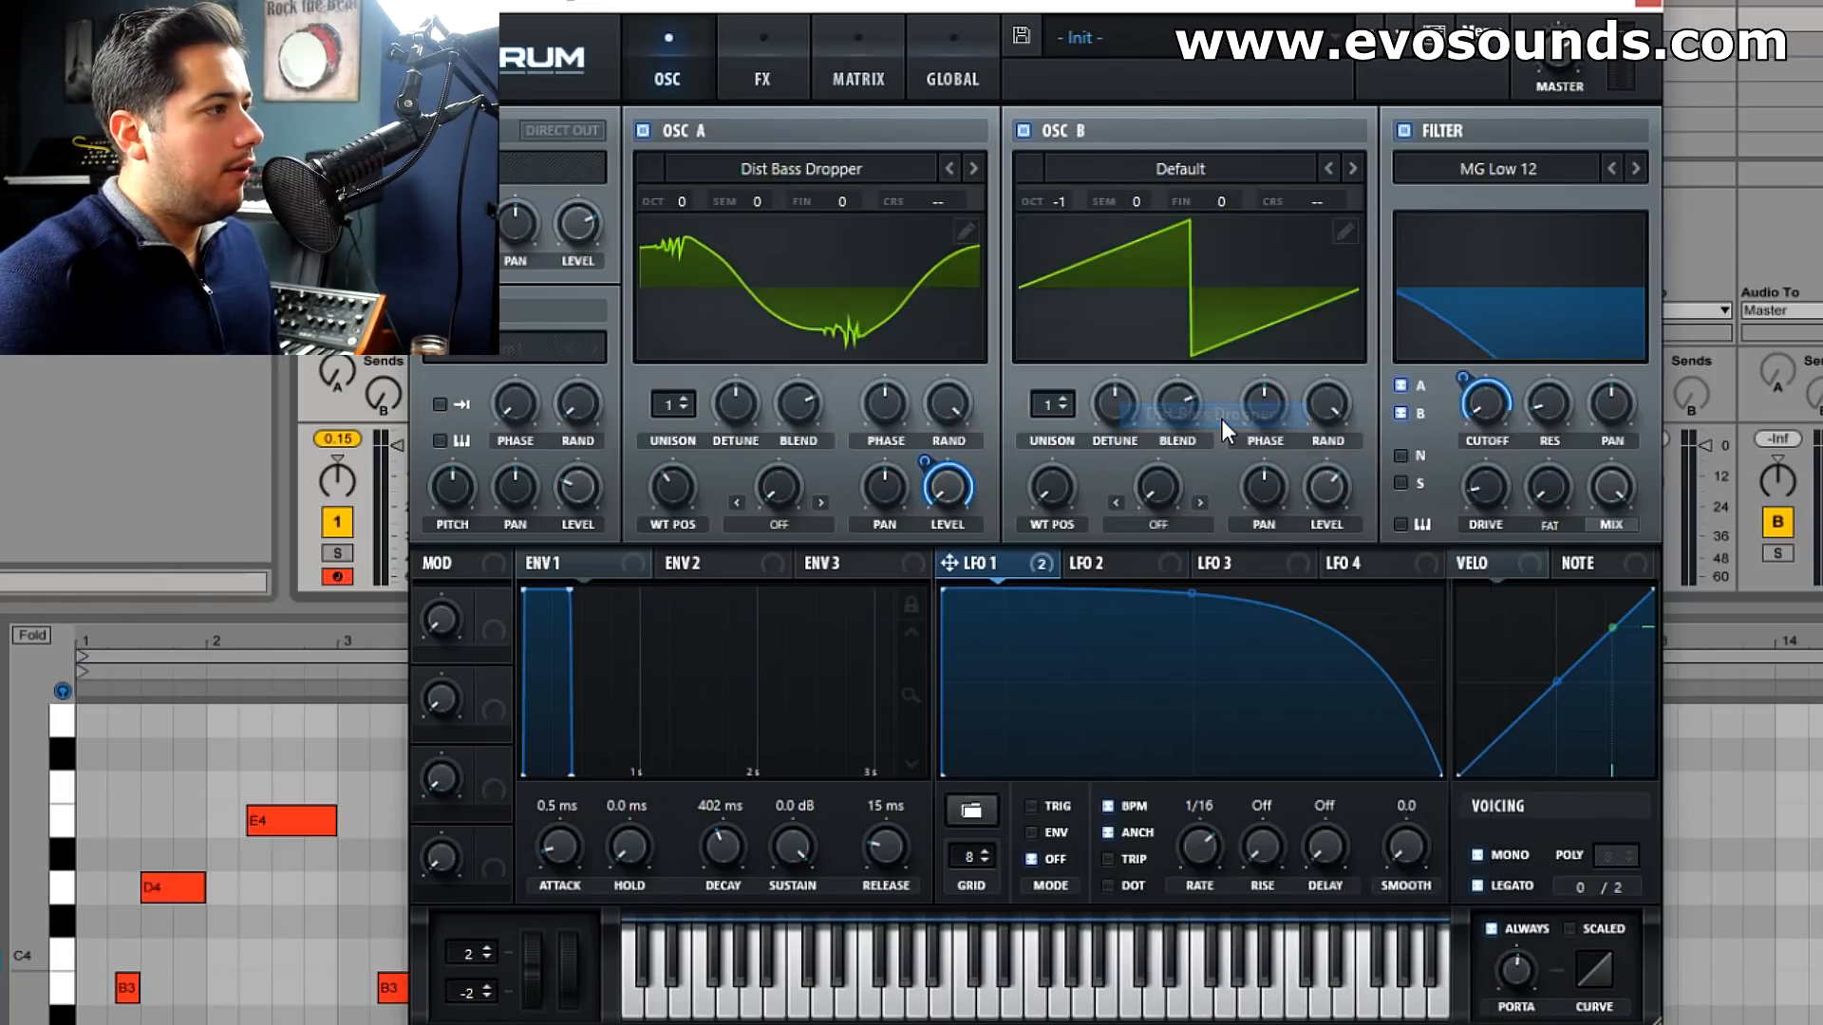
left_click(973, 169)
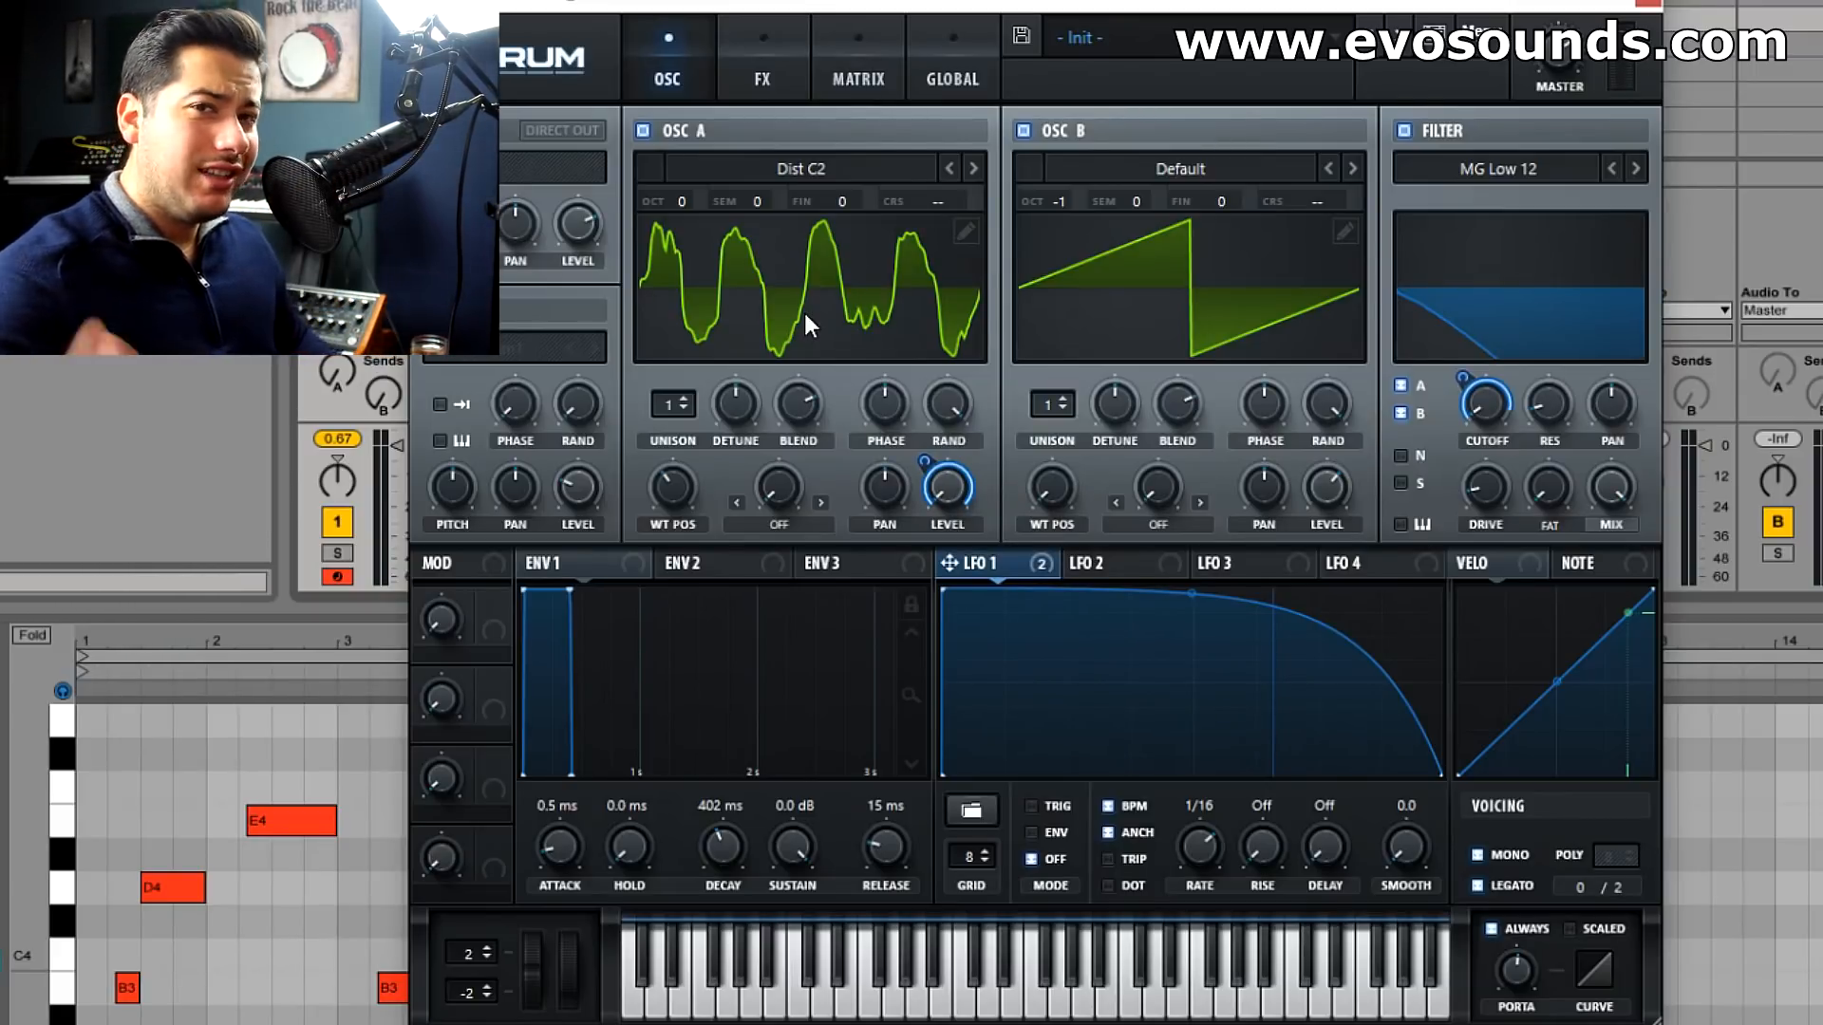
left_click_drag(672, 481, 729, 376)
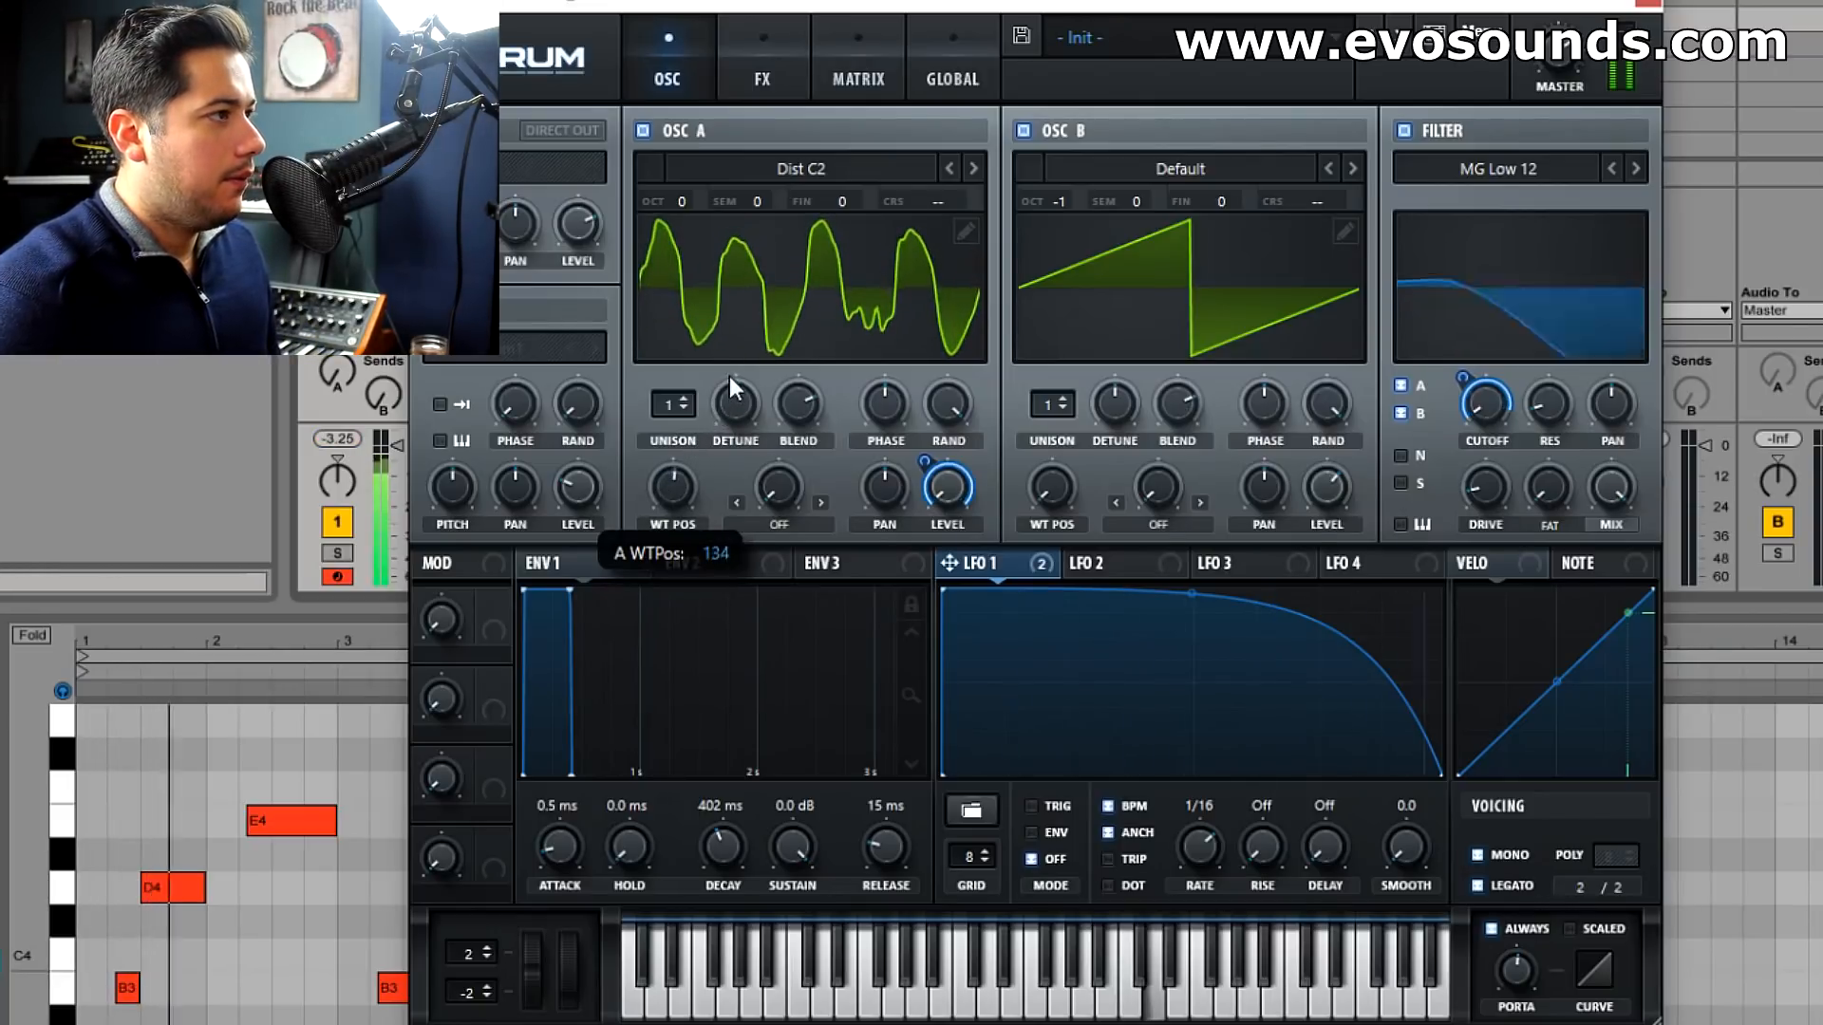
left_click(973, 168)
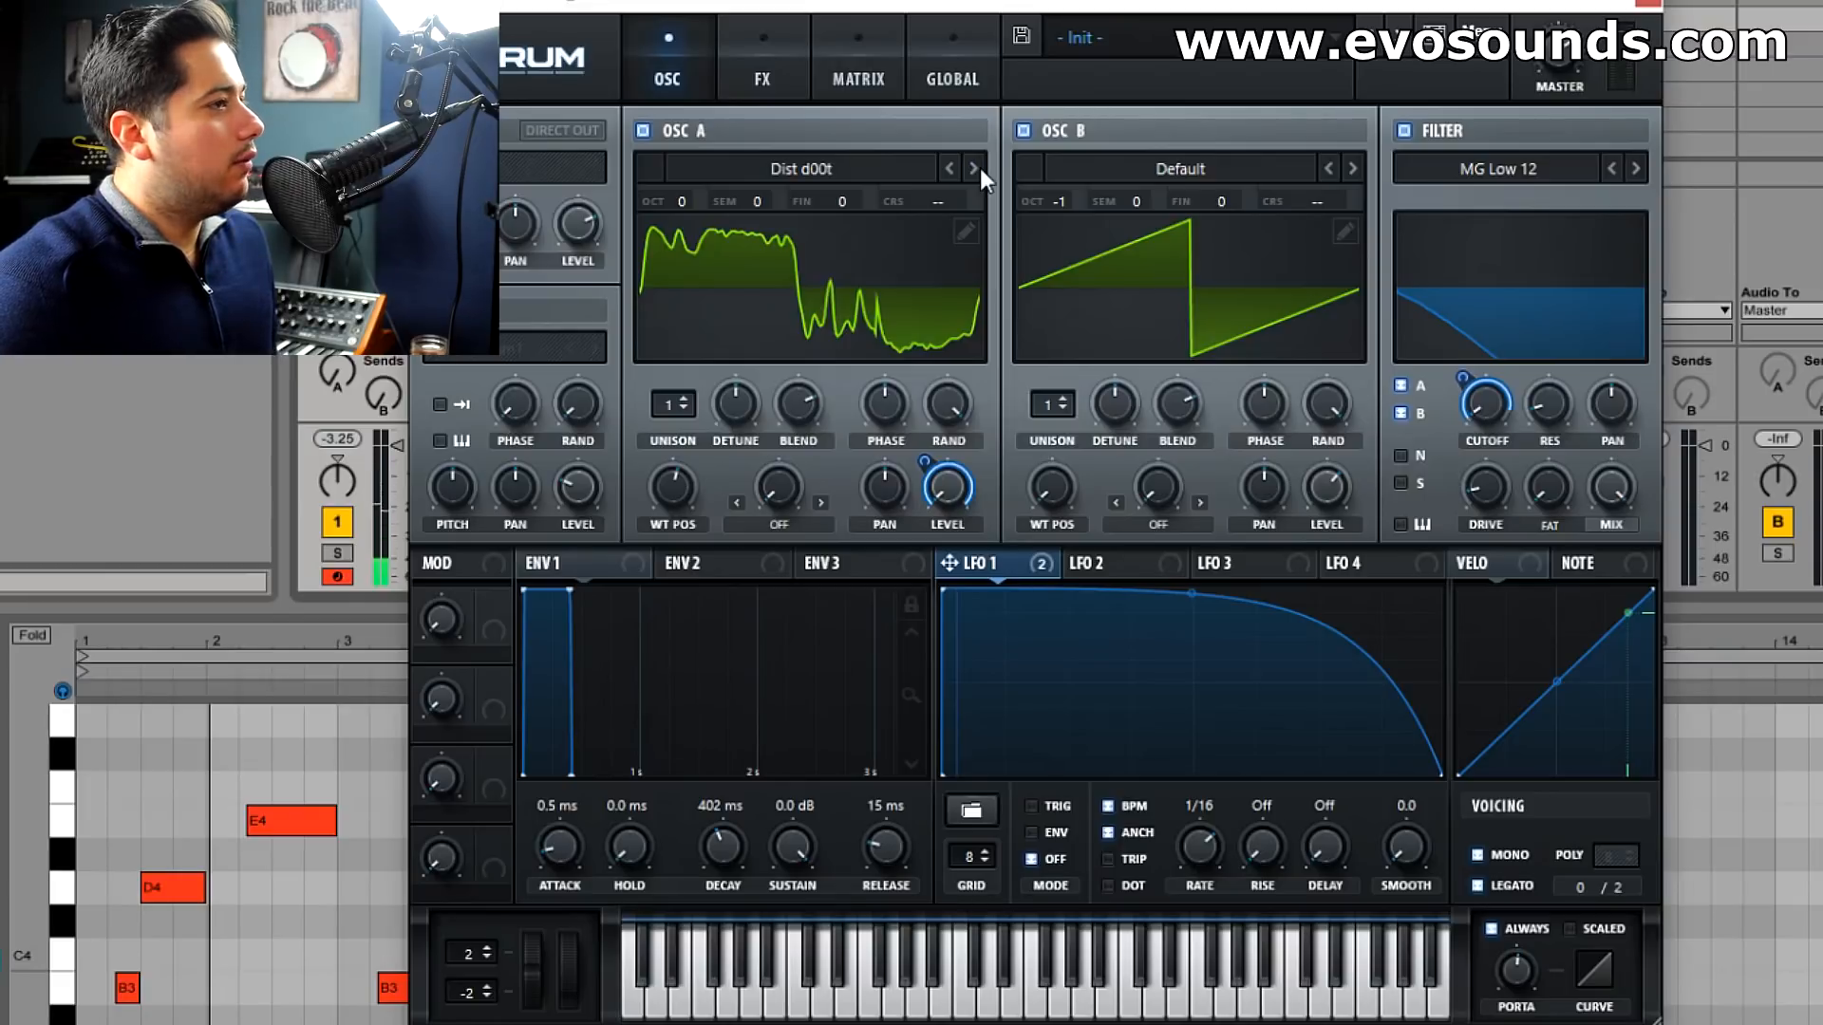
left_click(973, 168)
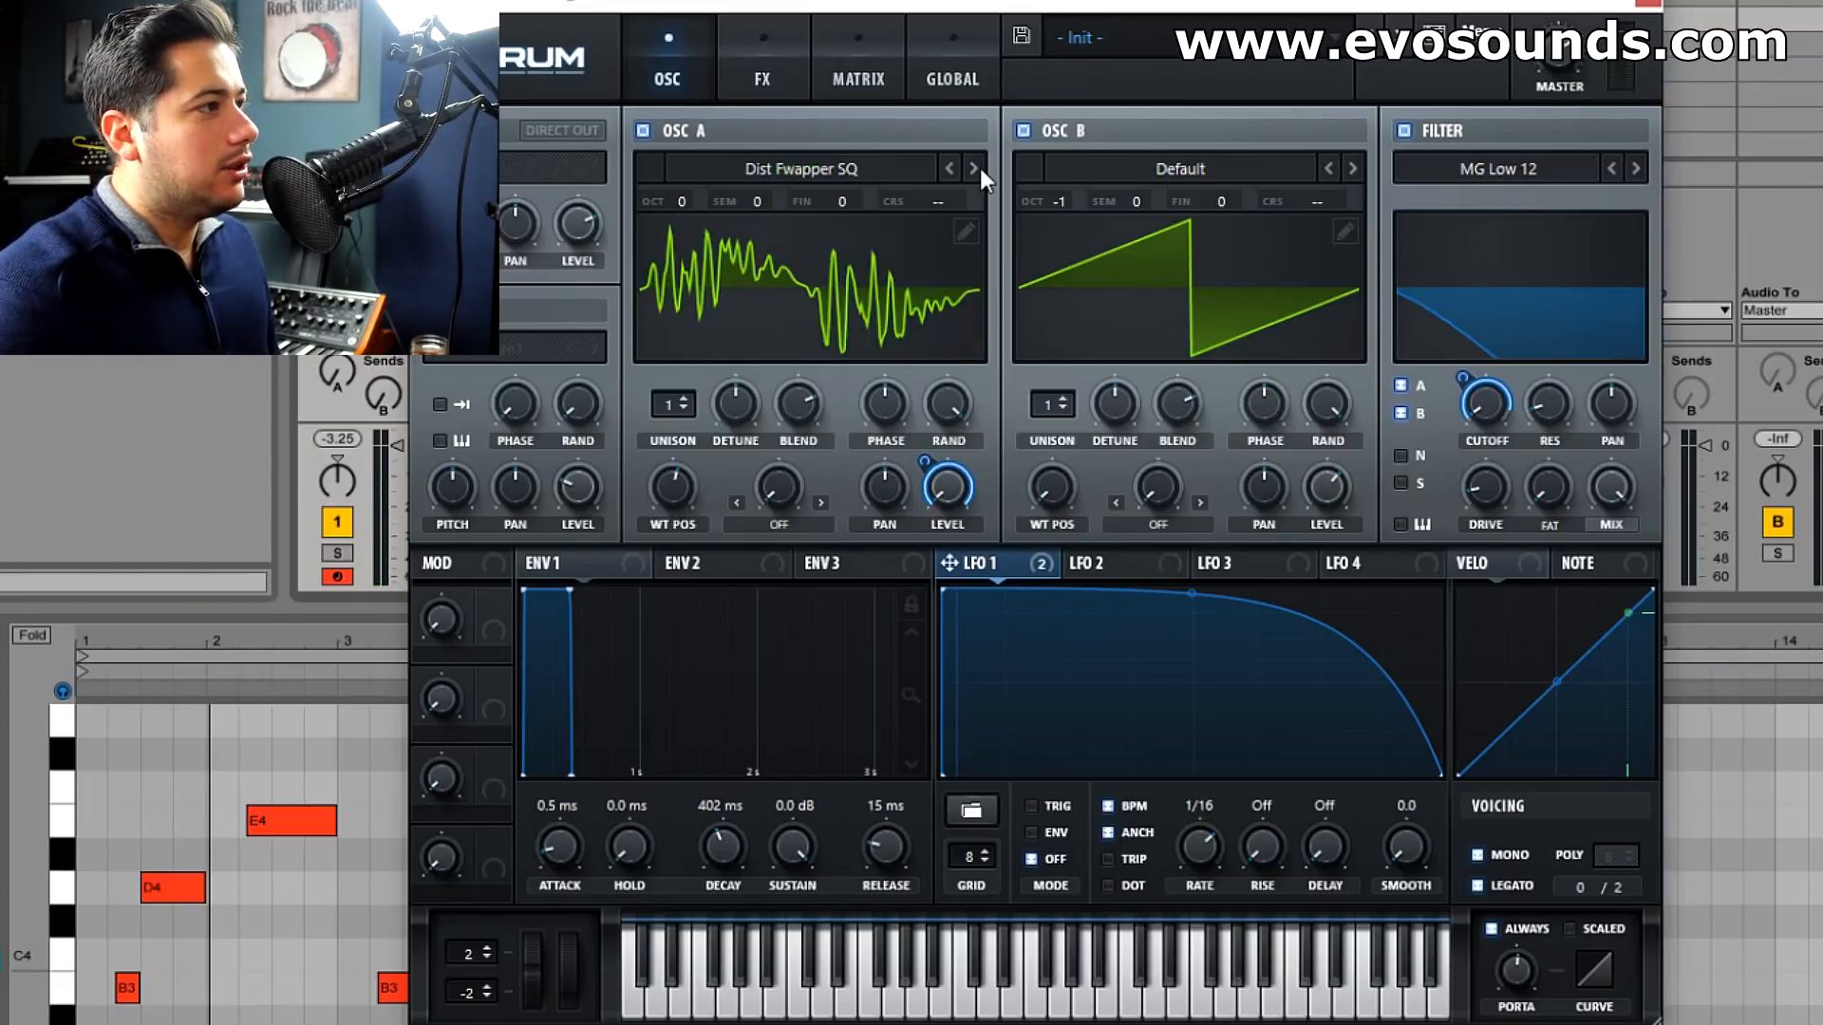
mouse_move(697, 465)
left_mouse_down()
mouse_move(613, 590)
mouse_move(711, 434)
left_mouse_up()
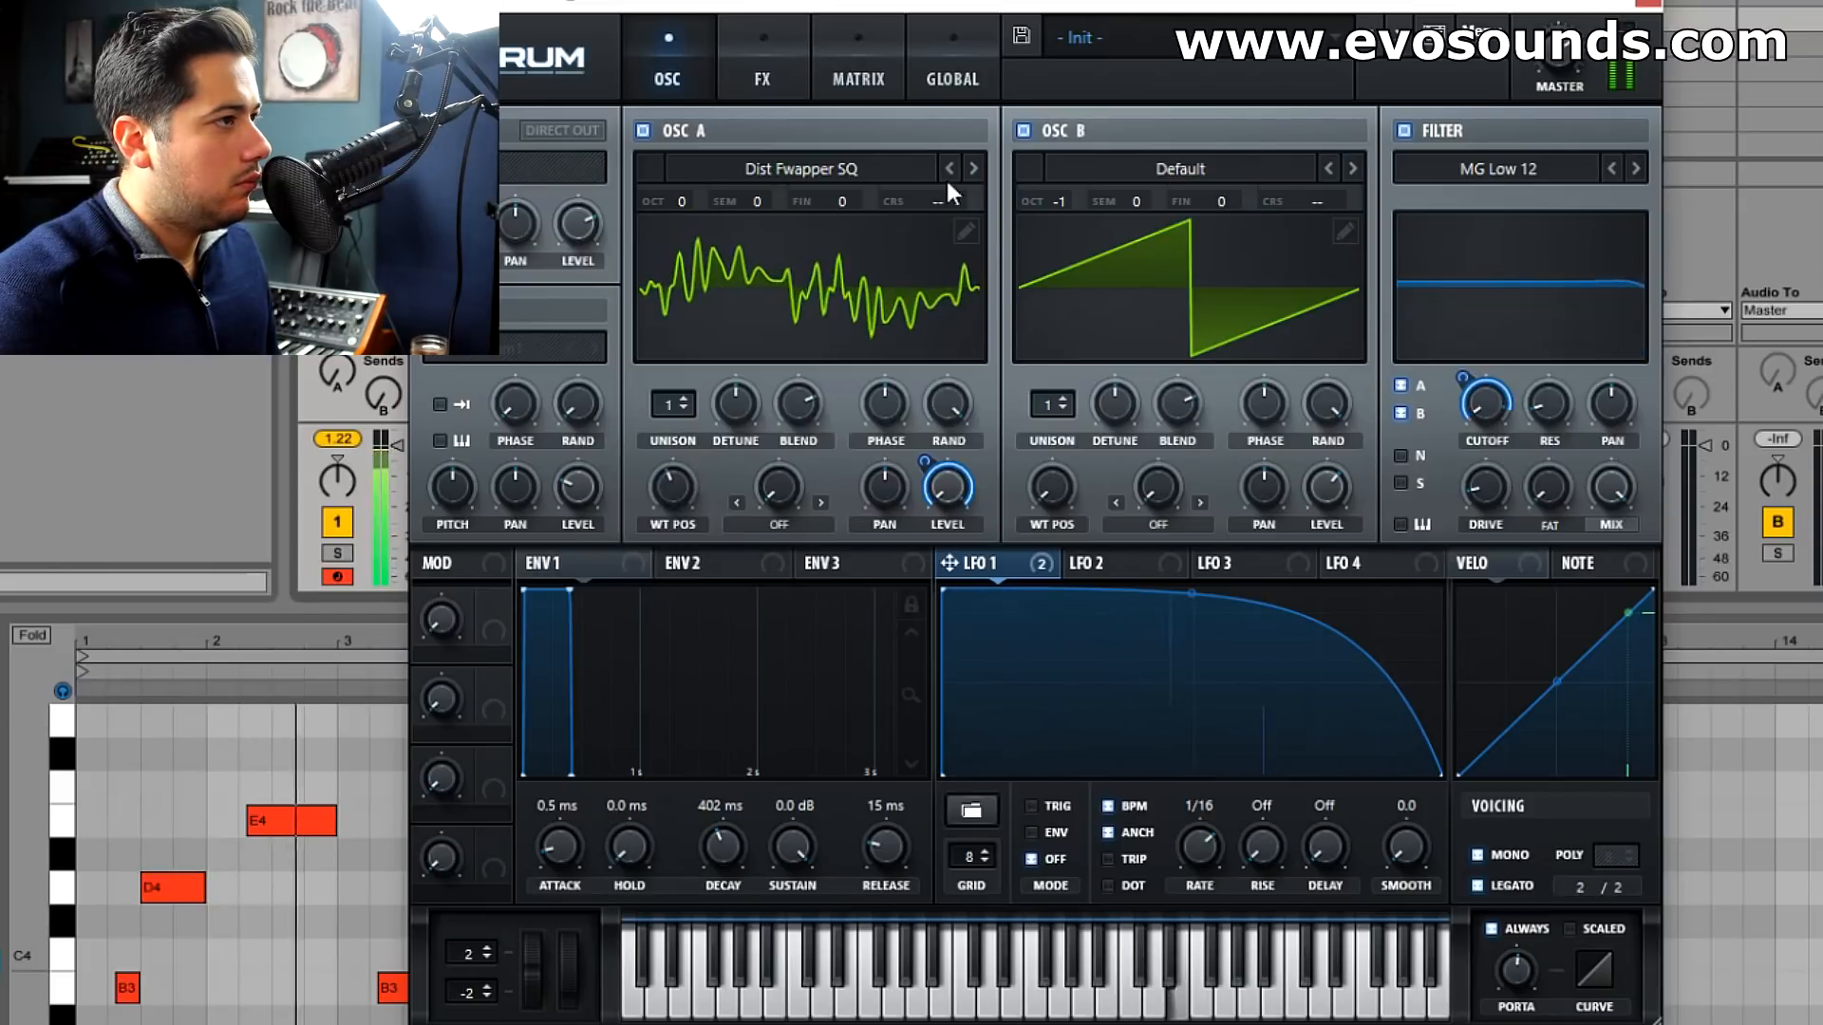
Set oscillator A's warp mode to Sync, load the analog Basic Shapes wavetable at saw position 2 and raise the sync amount to about half.
left_click(789, 526)
left_click(846, 581)
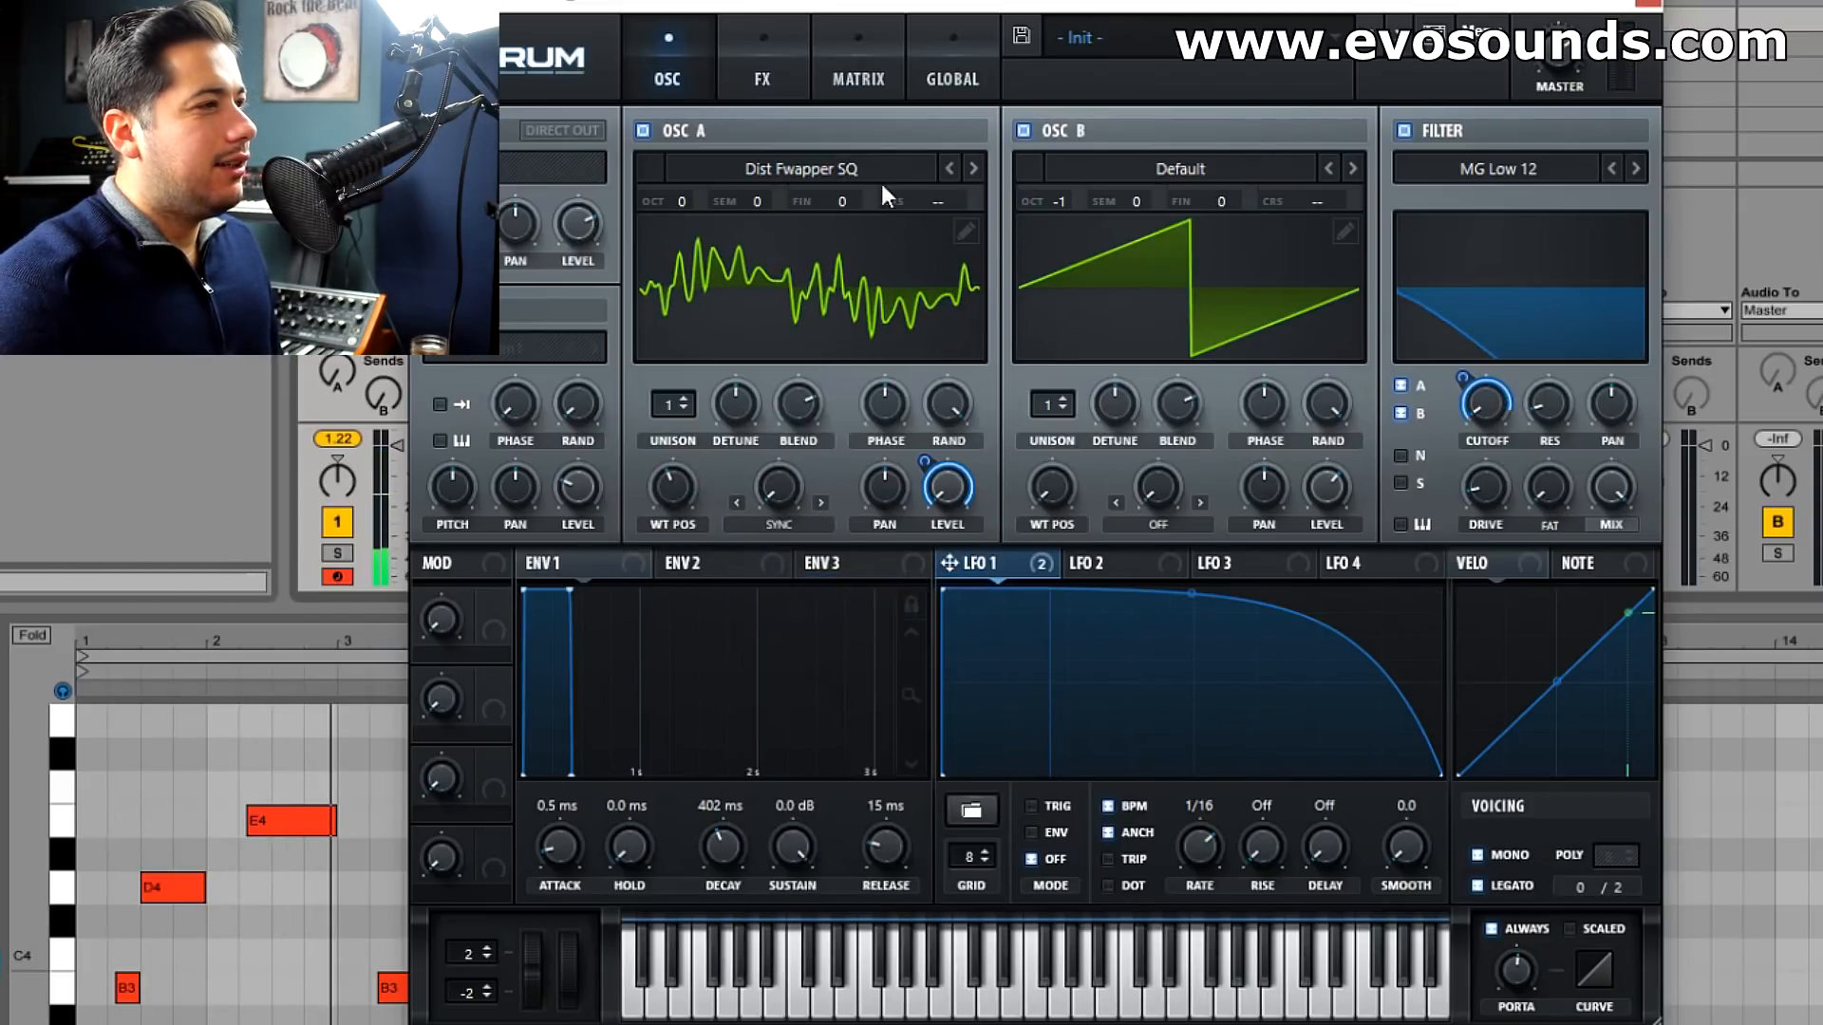
left_click(886, 178)
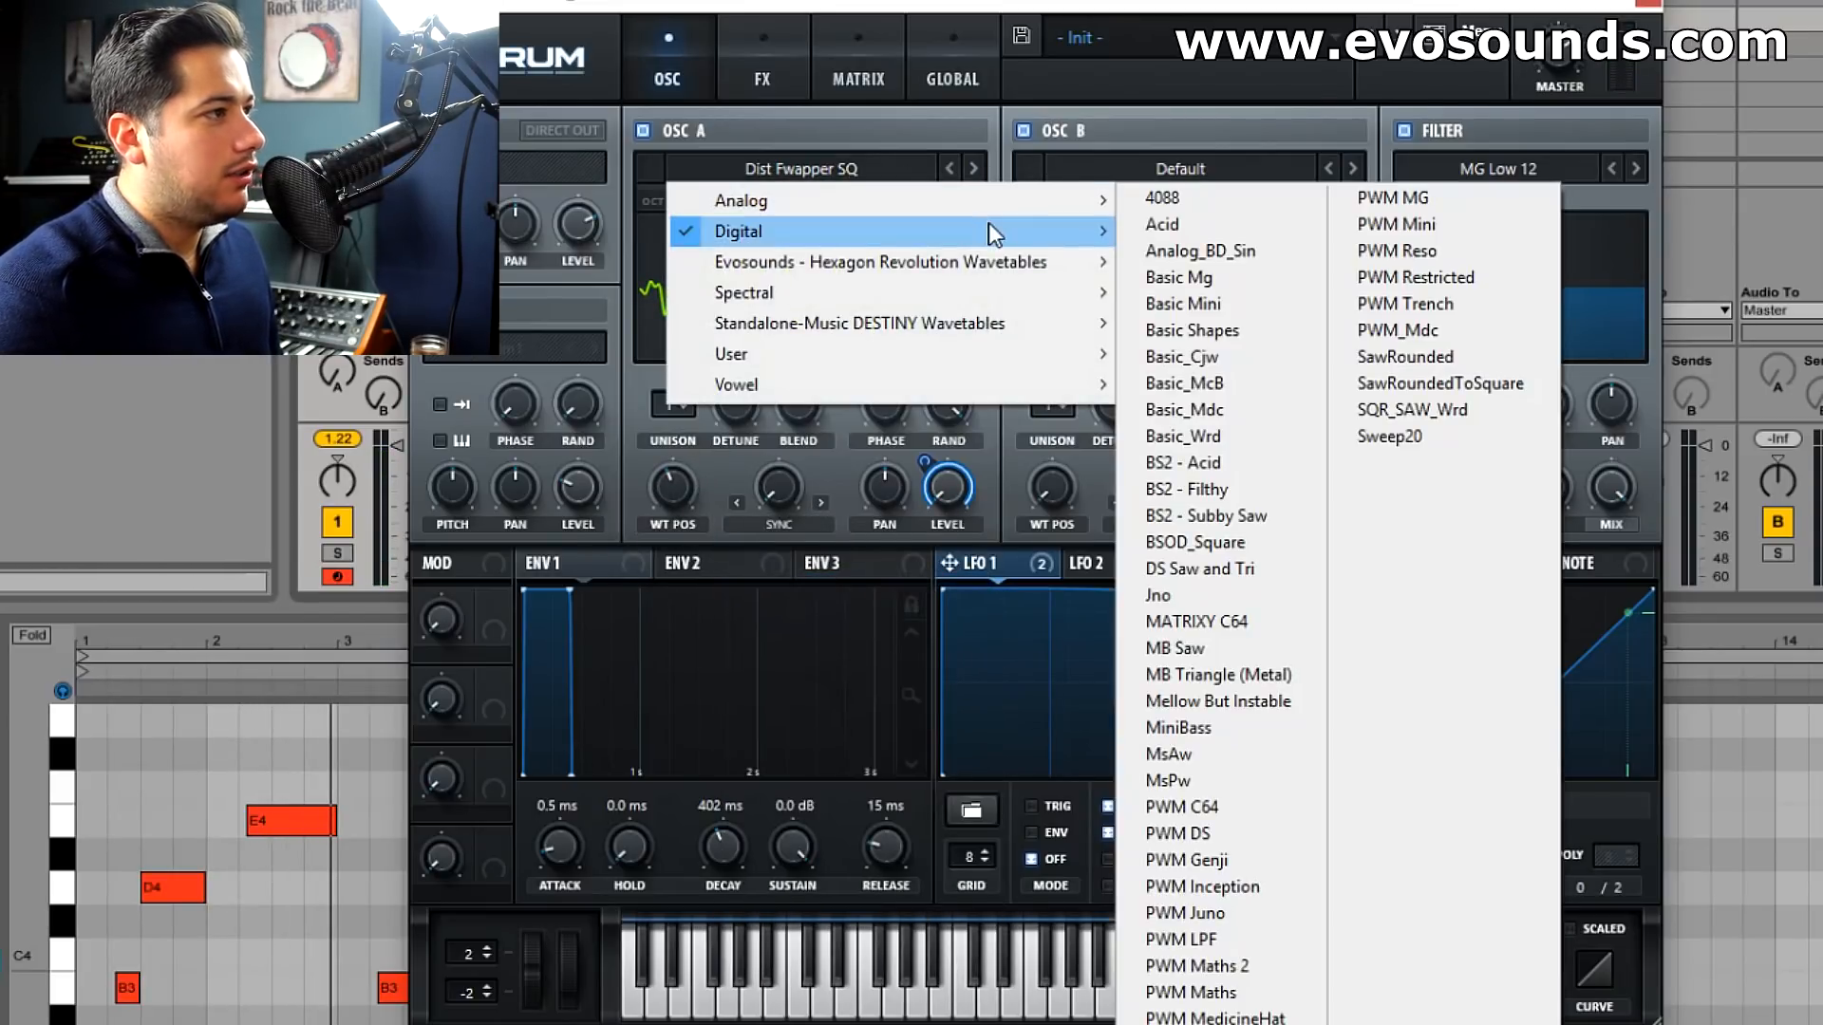
mouse_move(1012, 196)
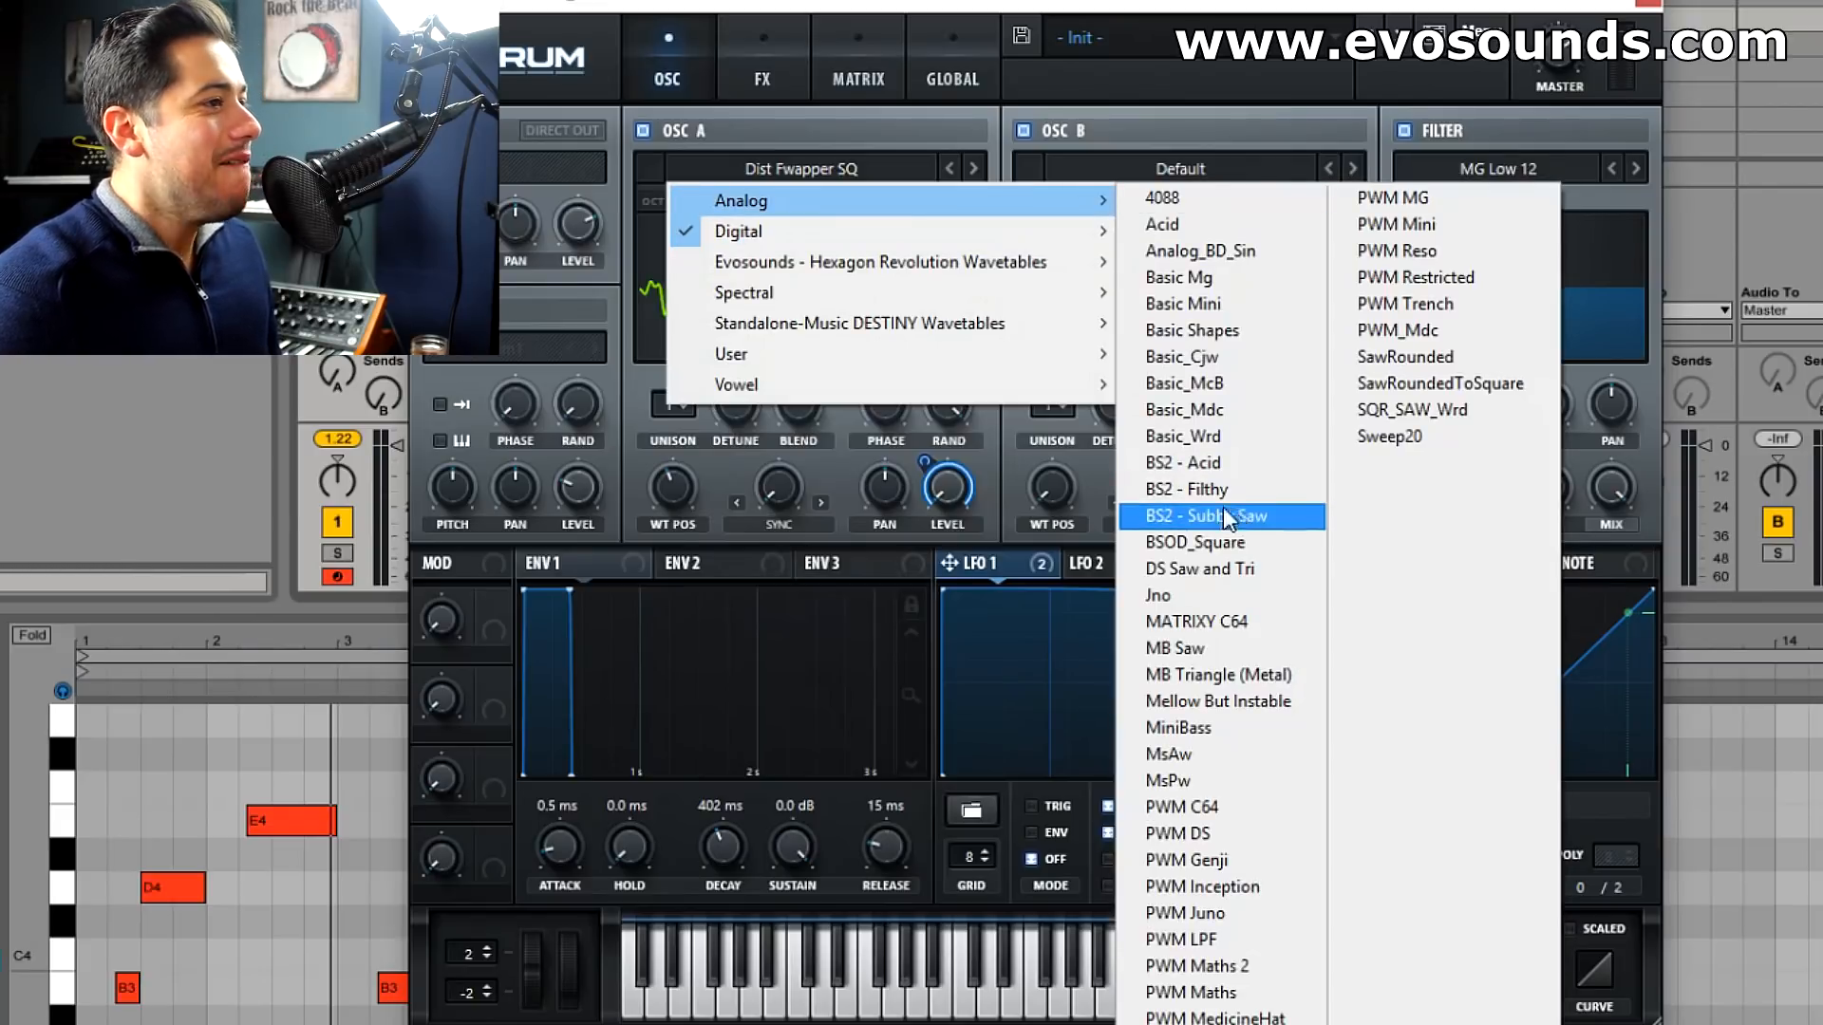
left_click(1213, 334)
left_click_drag(658, 448, 639, 505)
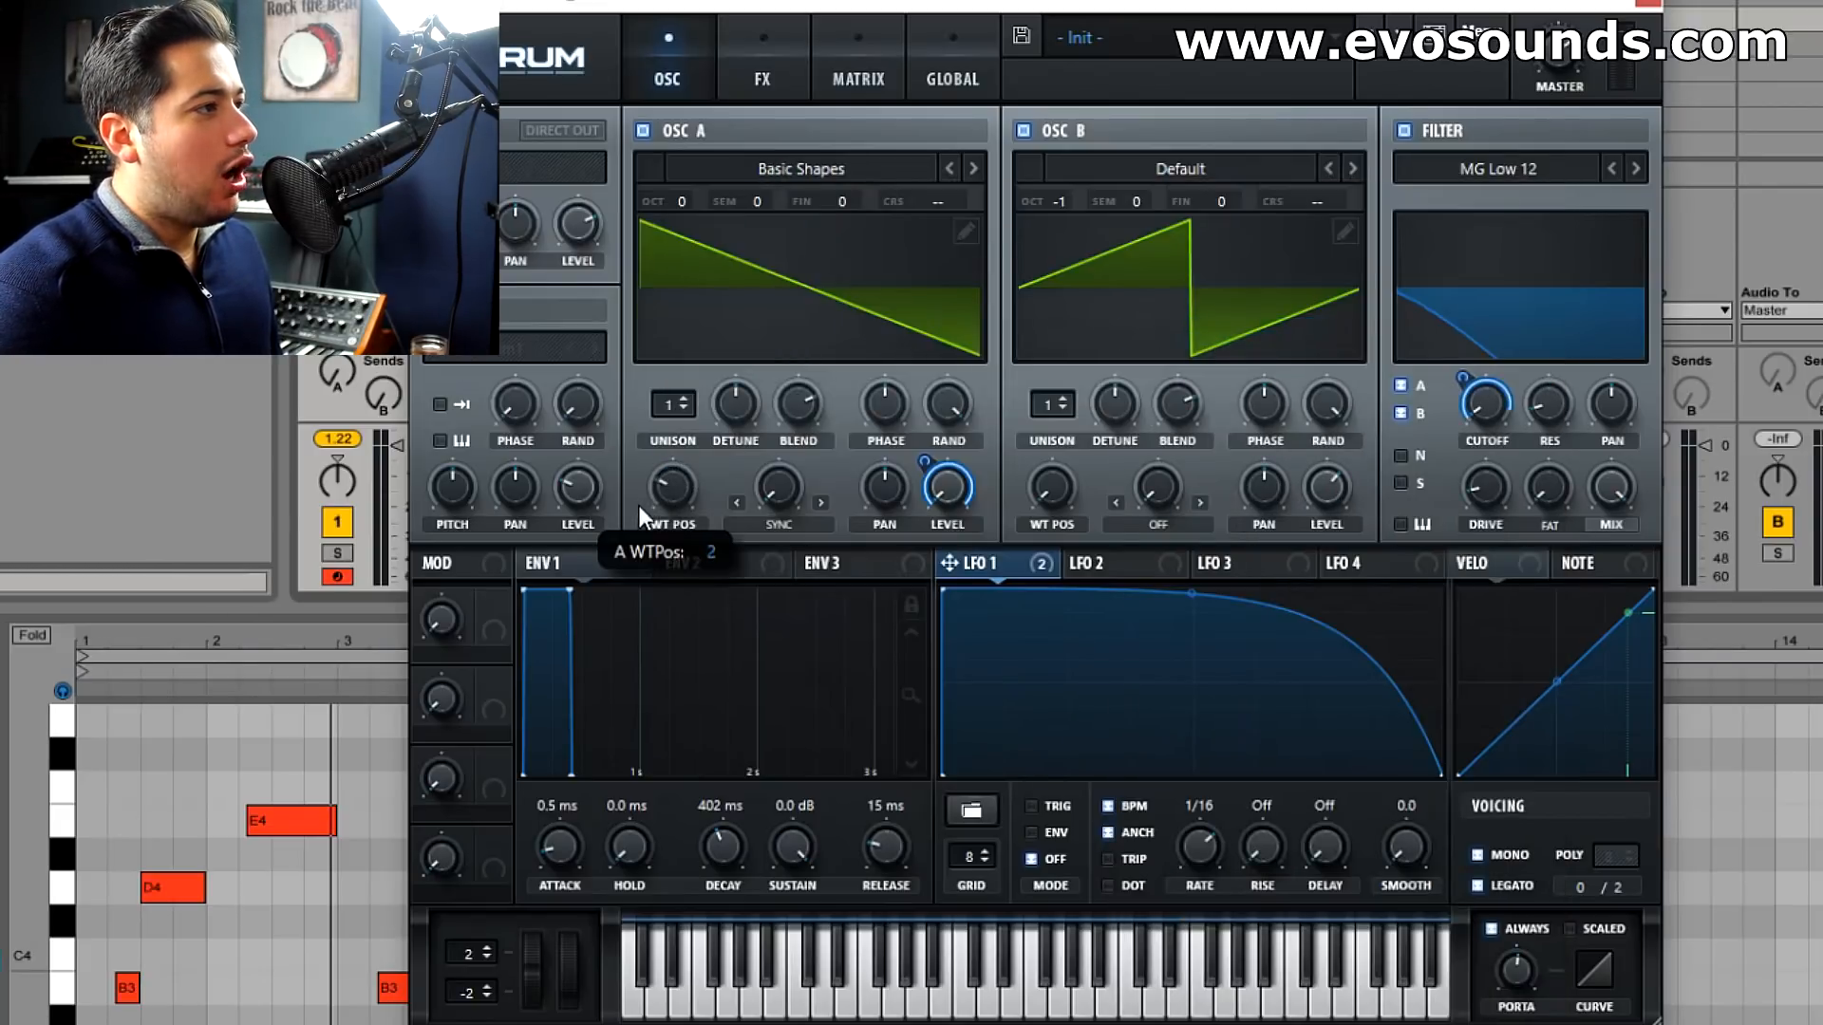
left_click_drag(777, 522, 840, 399)
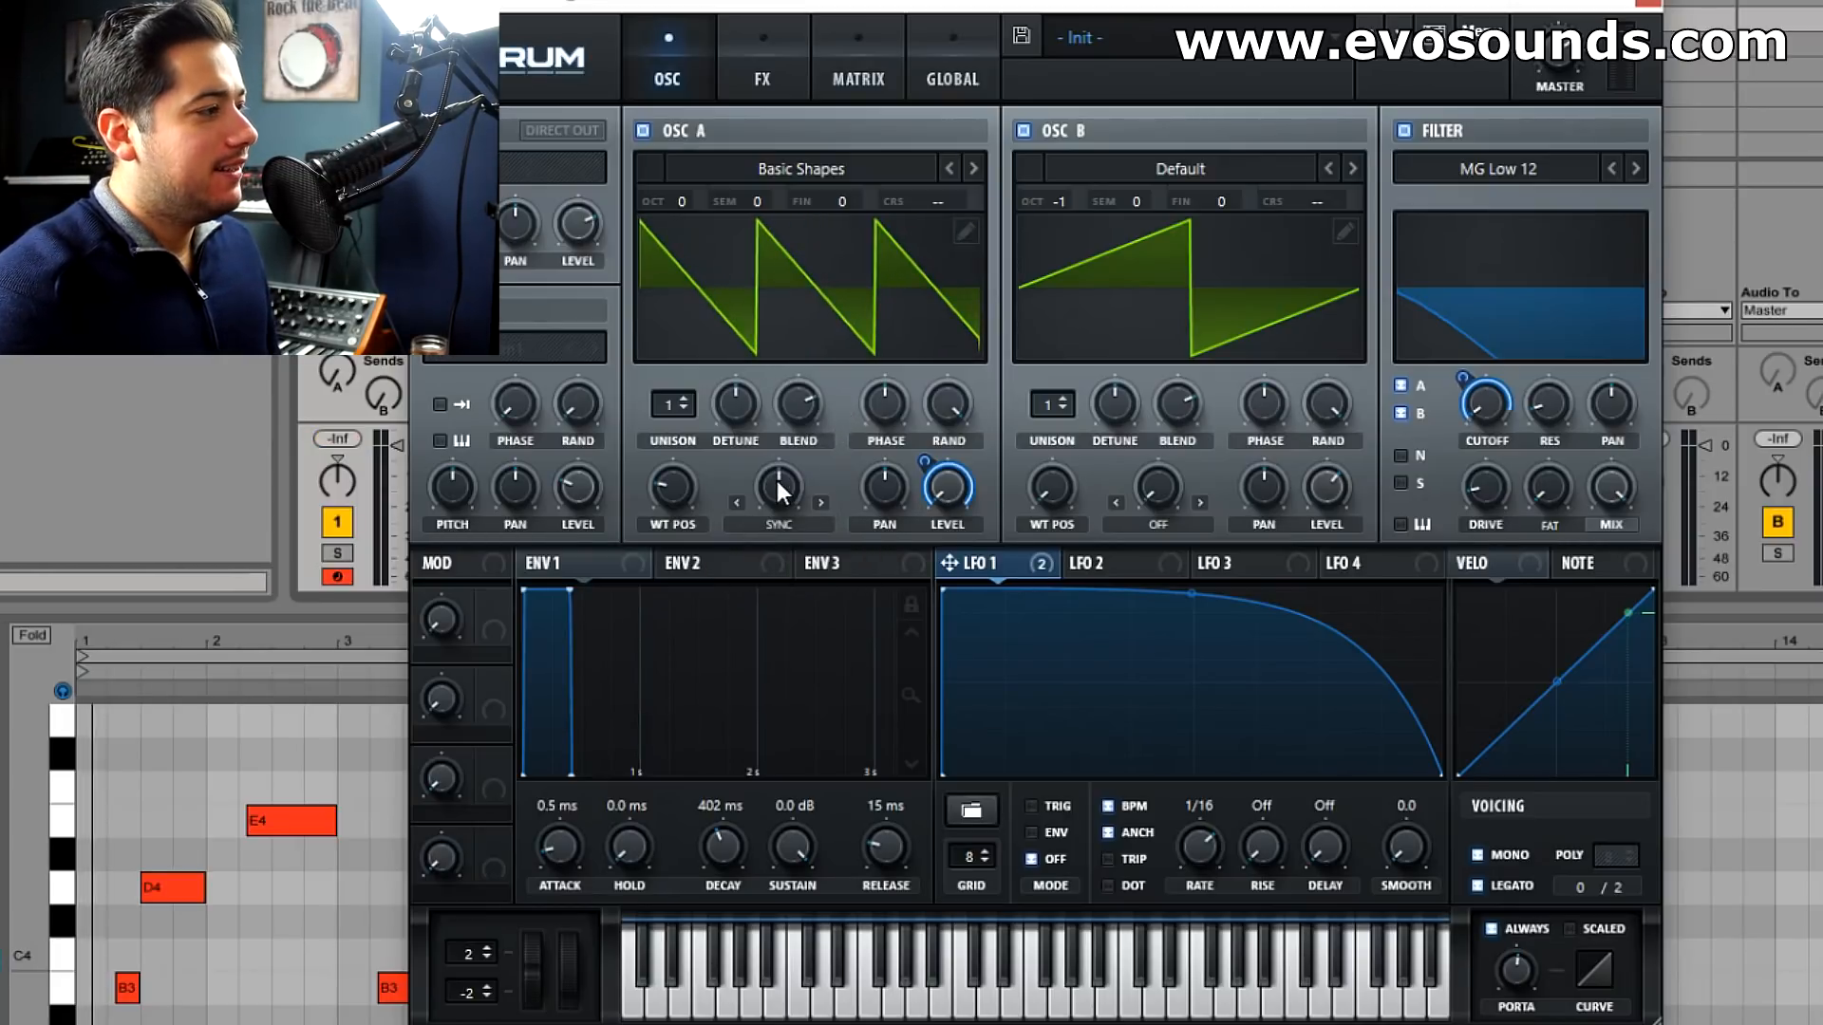
left_click_drag(776, 481, 779, 481)
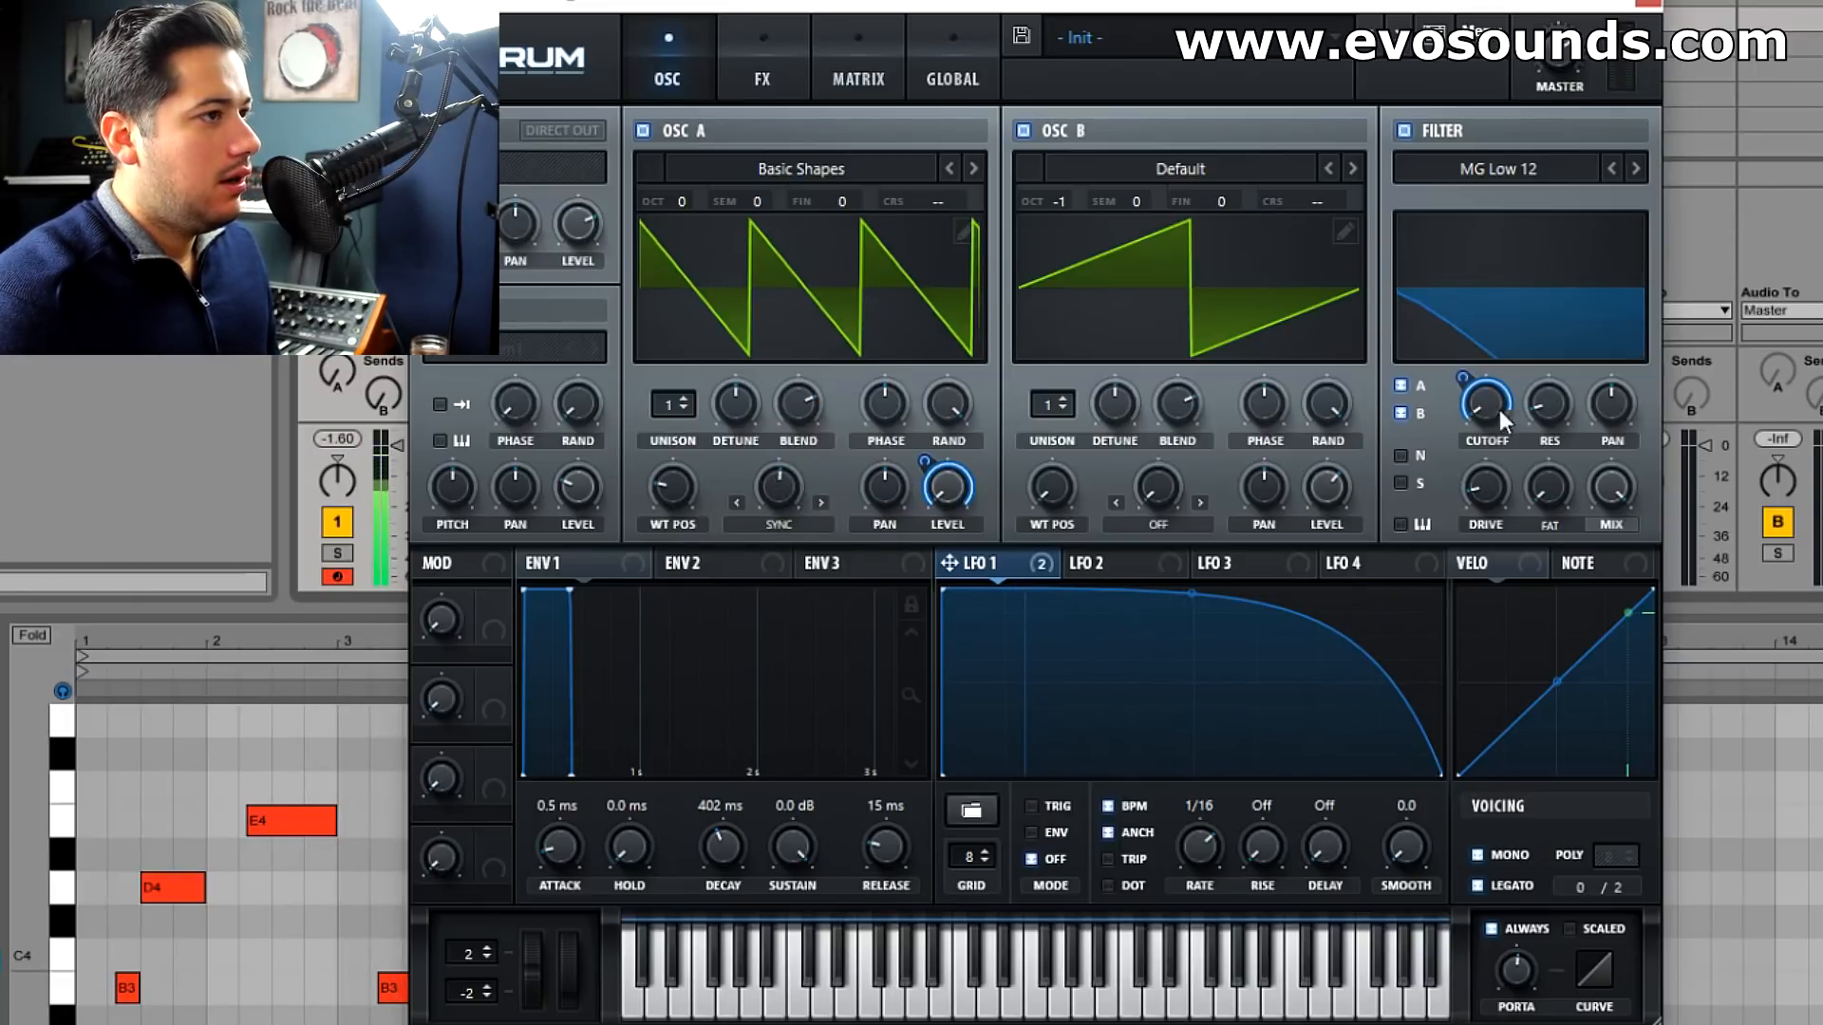
Ease LFO 1's curve back inward and remove all of its modulation destinations.
mouse_move(1185, 603)
left_mouse_down()
mouse_move(1155, 653)
mouse_move(1183, 620)
left_mouse_up()
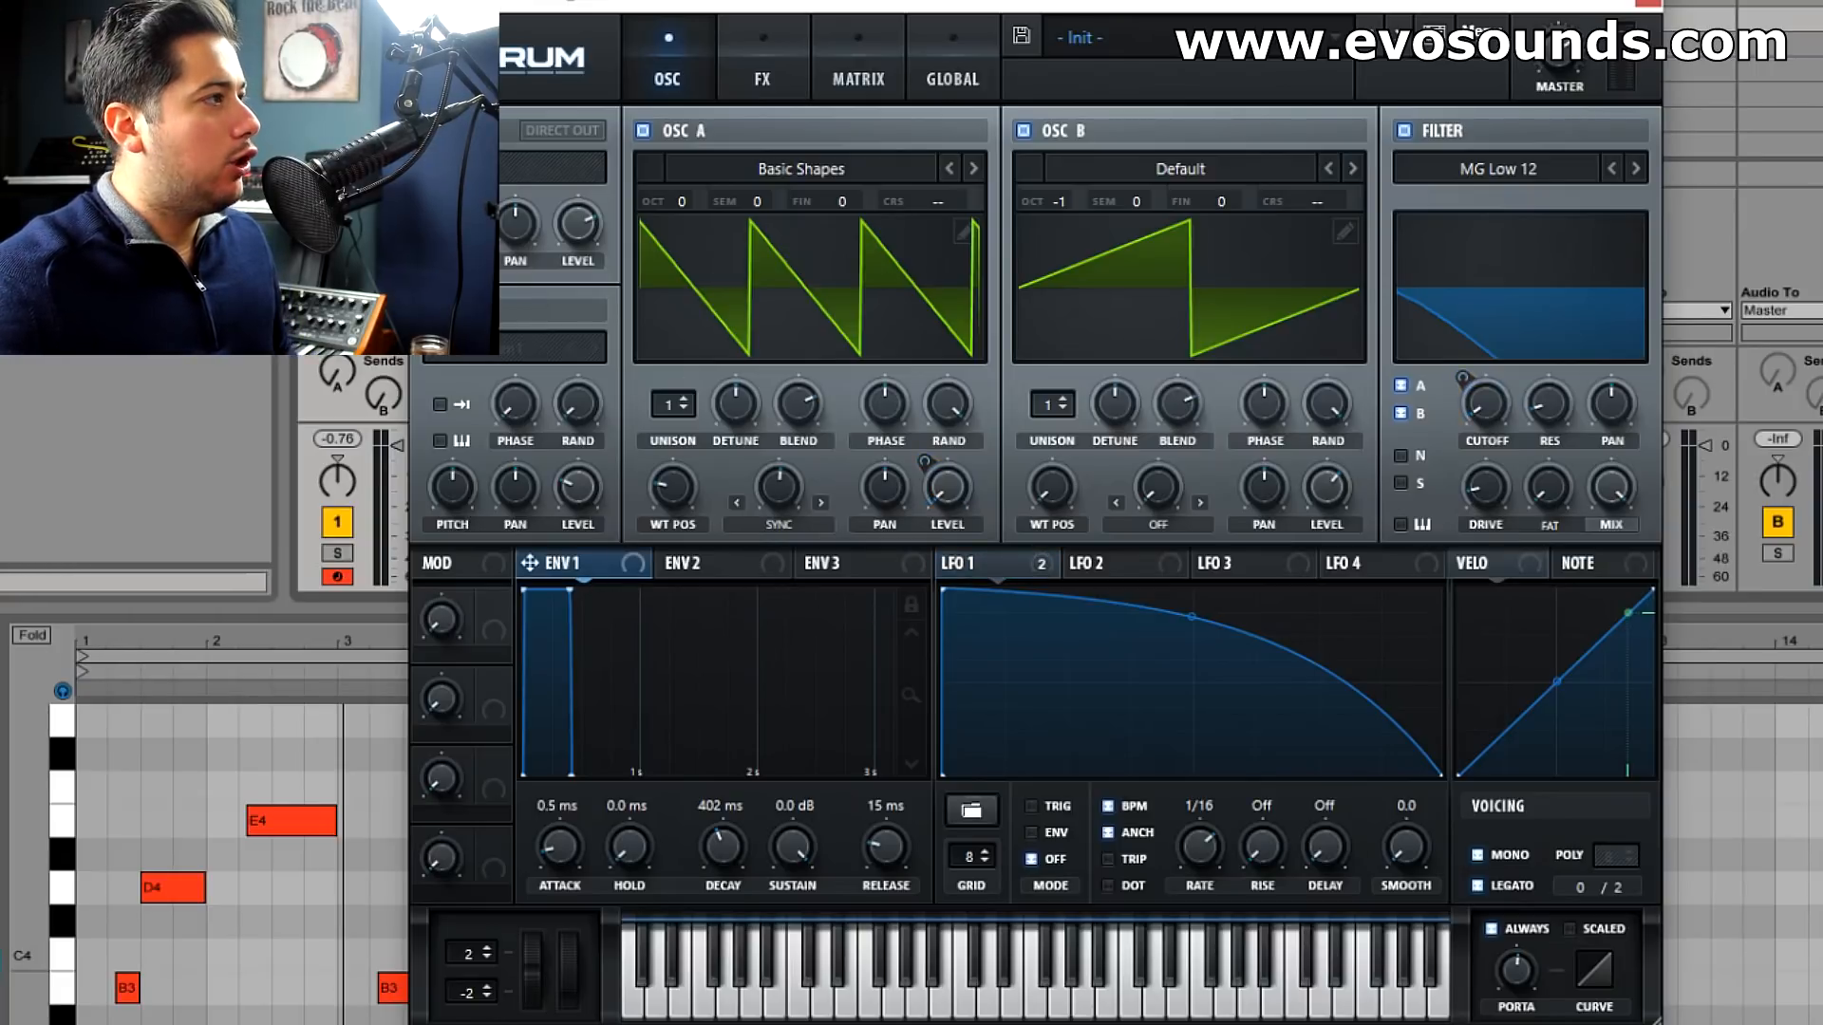
right_click(1001, 568)
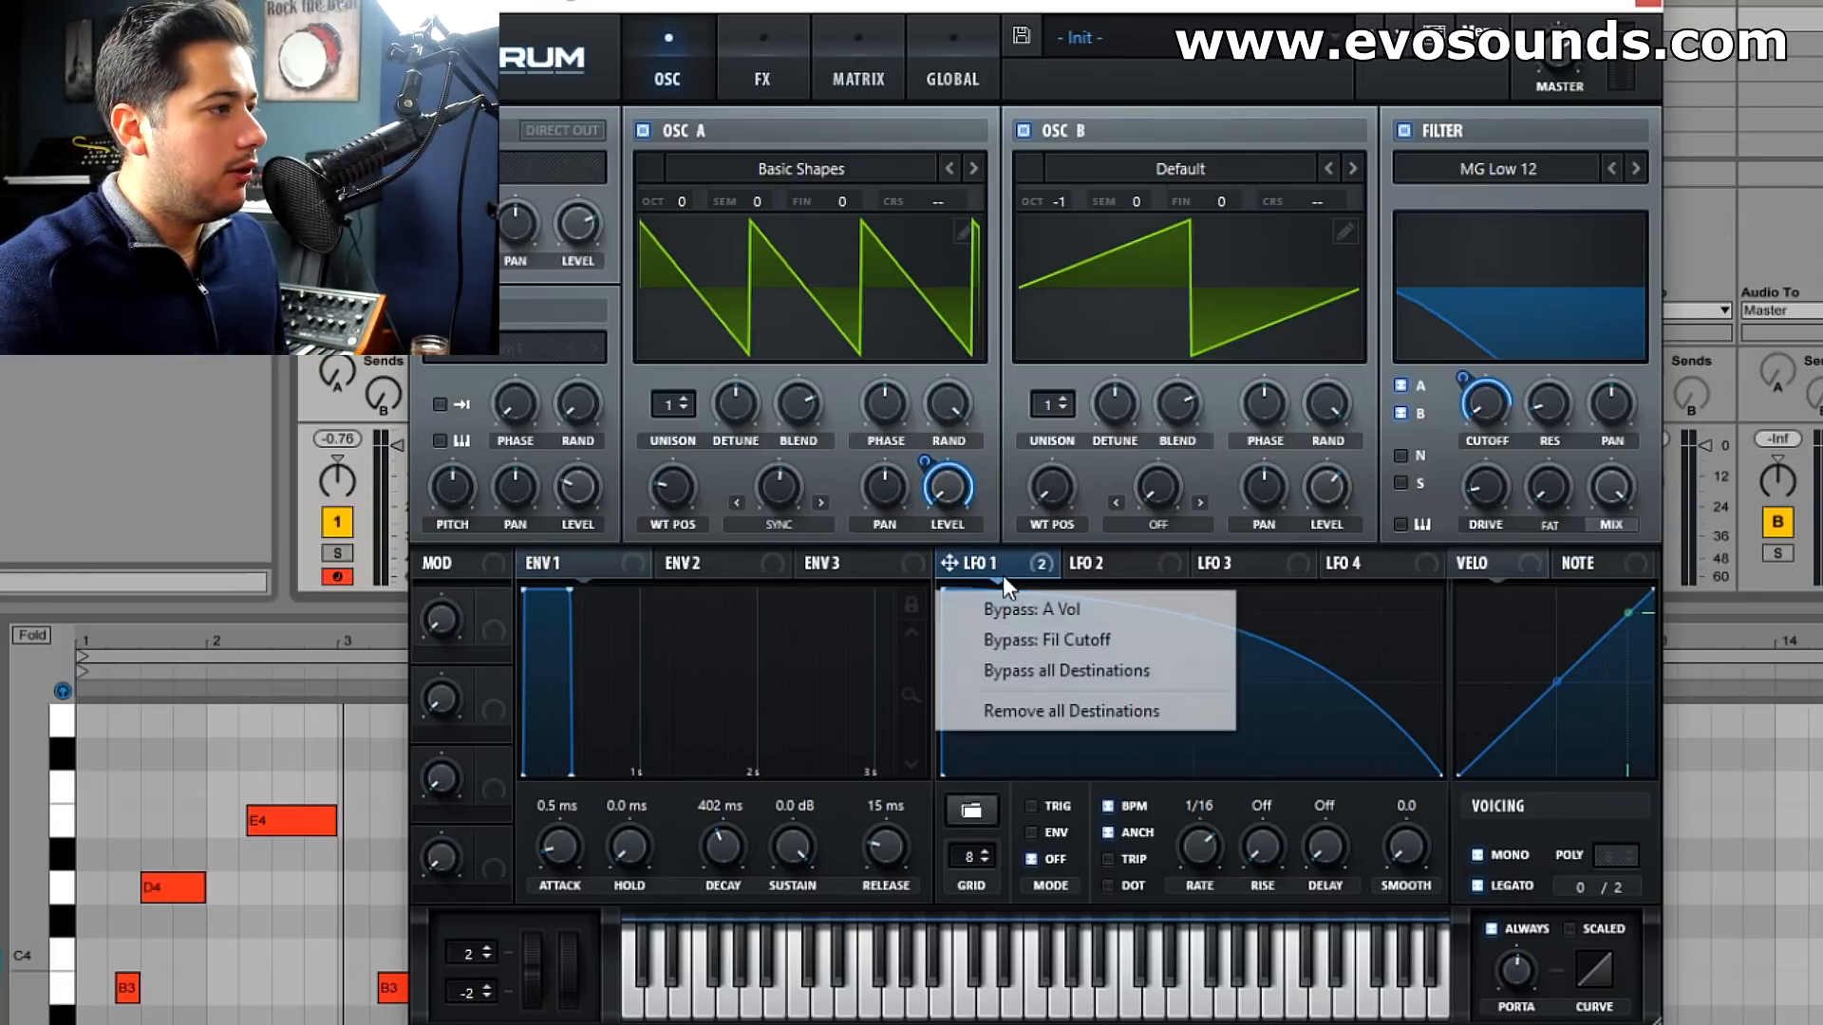
left_click(1096, 708)
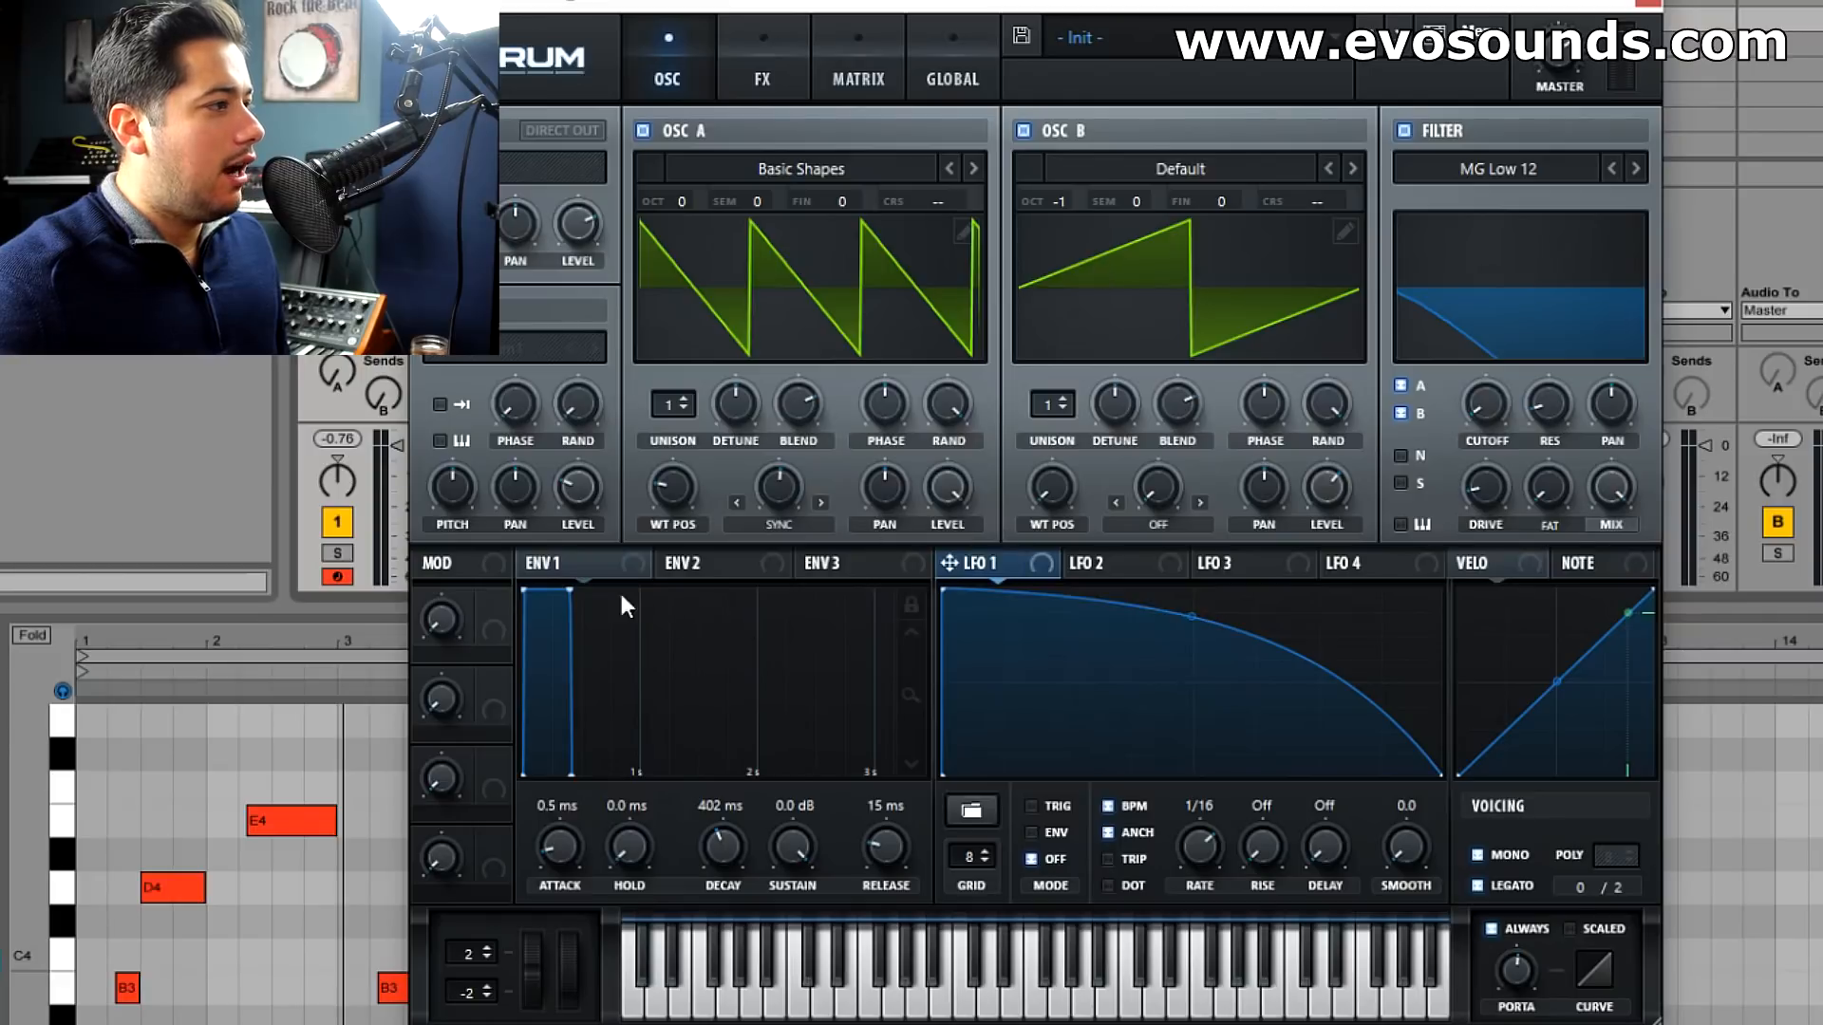
Assign envelope 2 to the filter cutoff and adjust the modulation depth.
left_click(725, 568)
left_click_drag(1481, 418, 1483, 414)
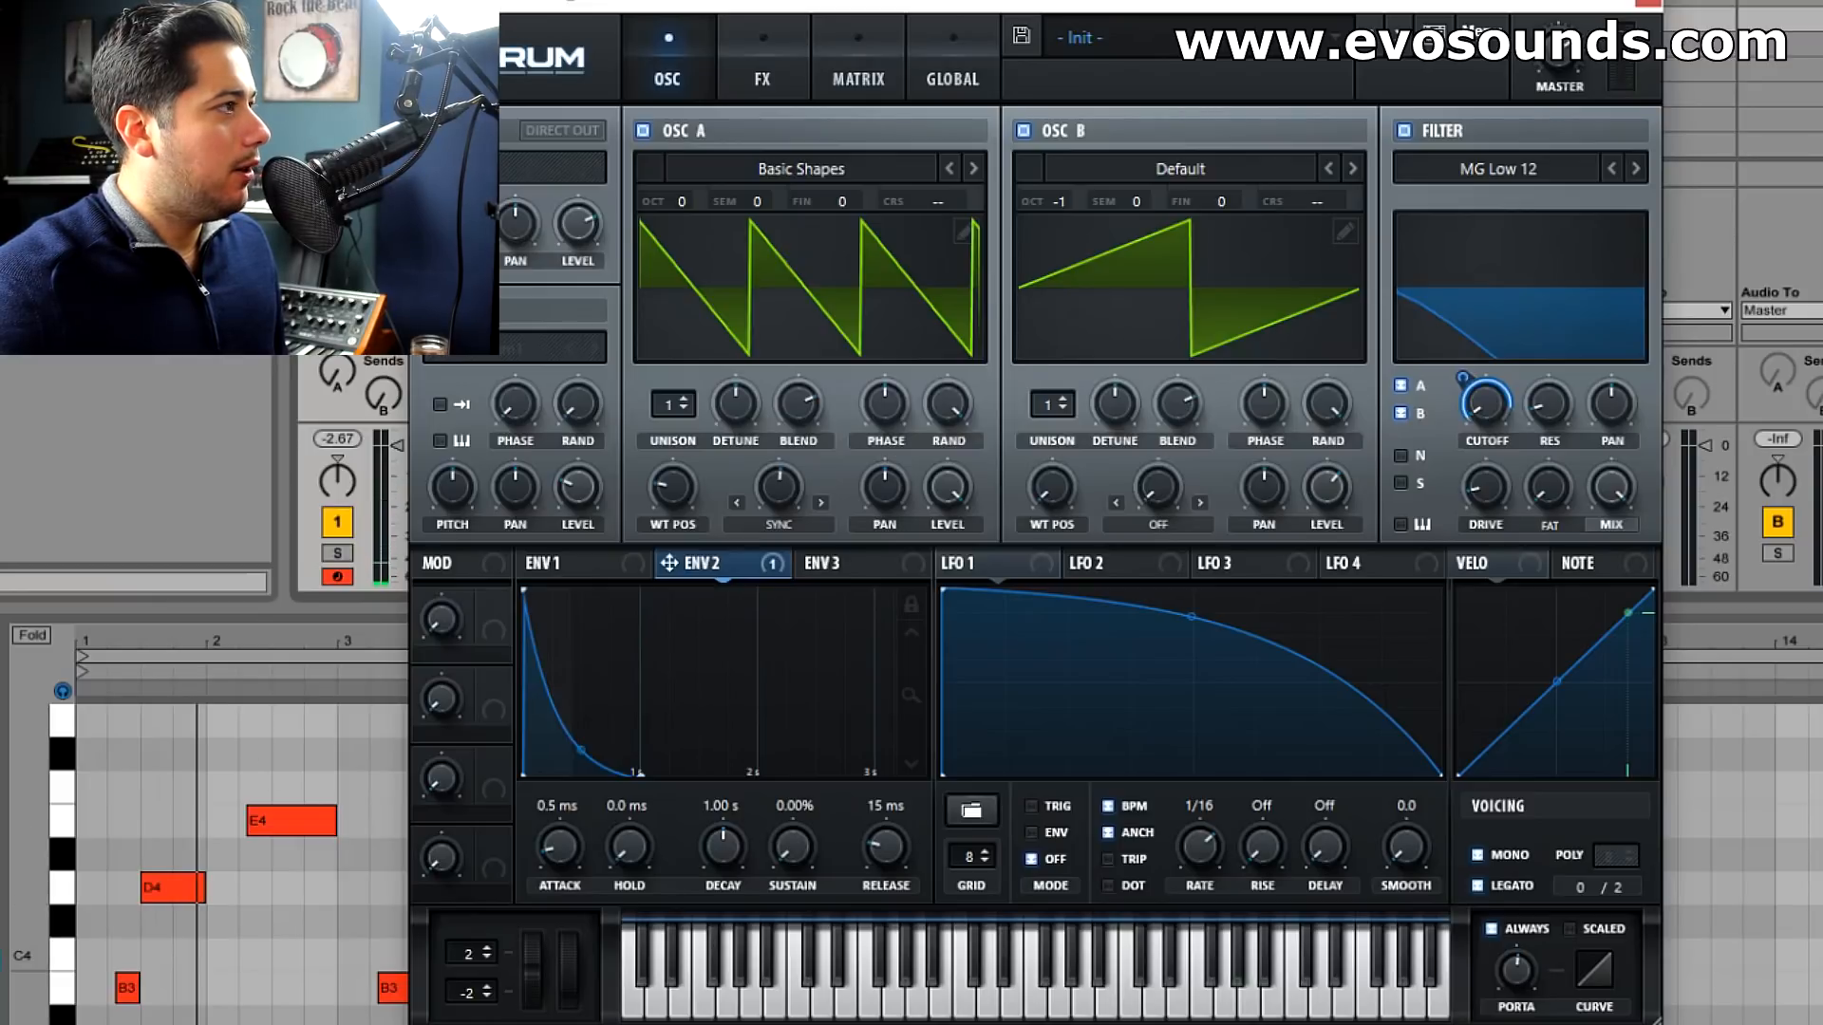
left_click_drag(1463, 383, 1468, 391)
Try a flanger together with a phaser placed after the distortion.
left_click(762, 43)
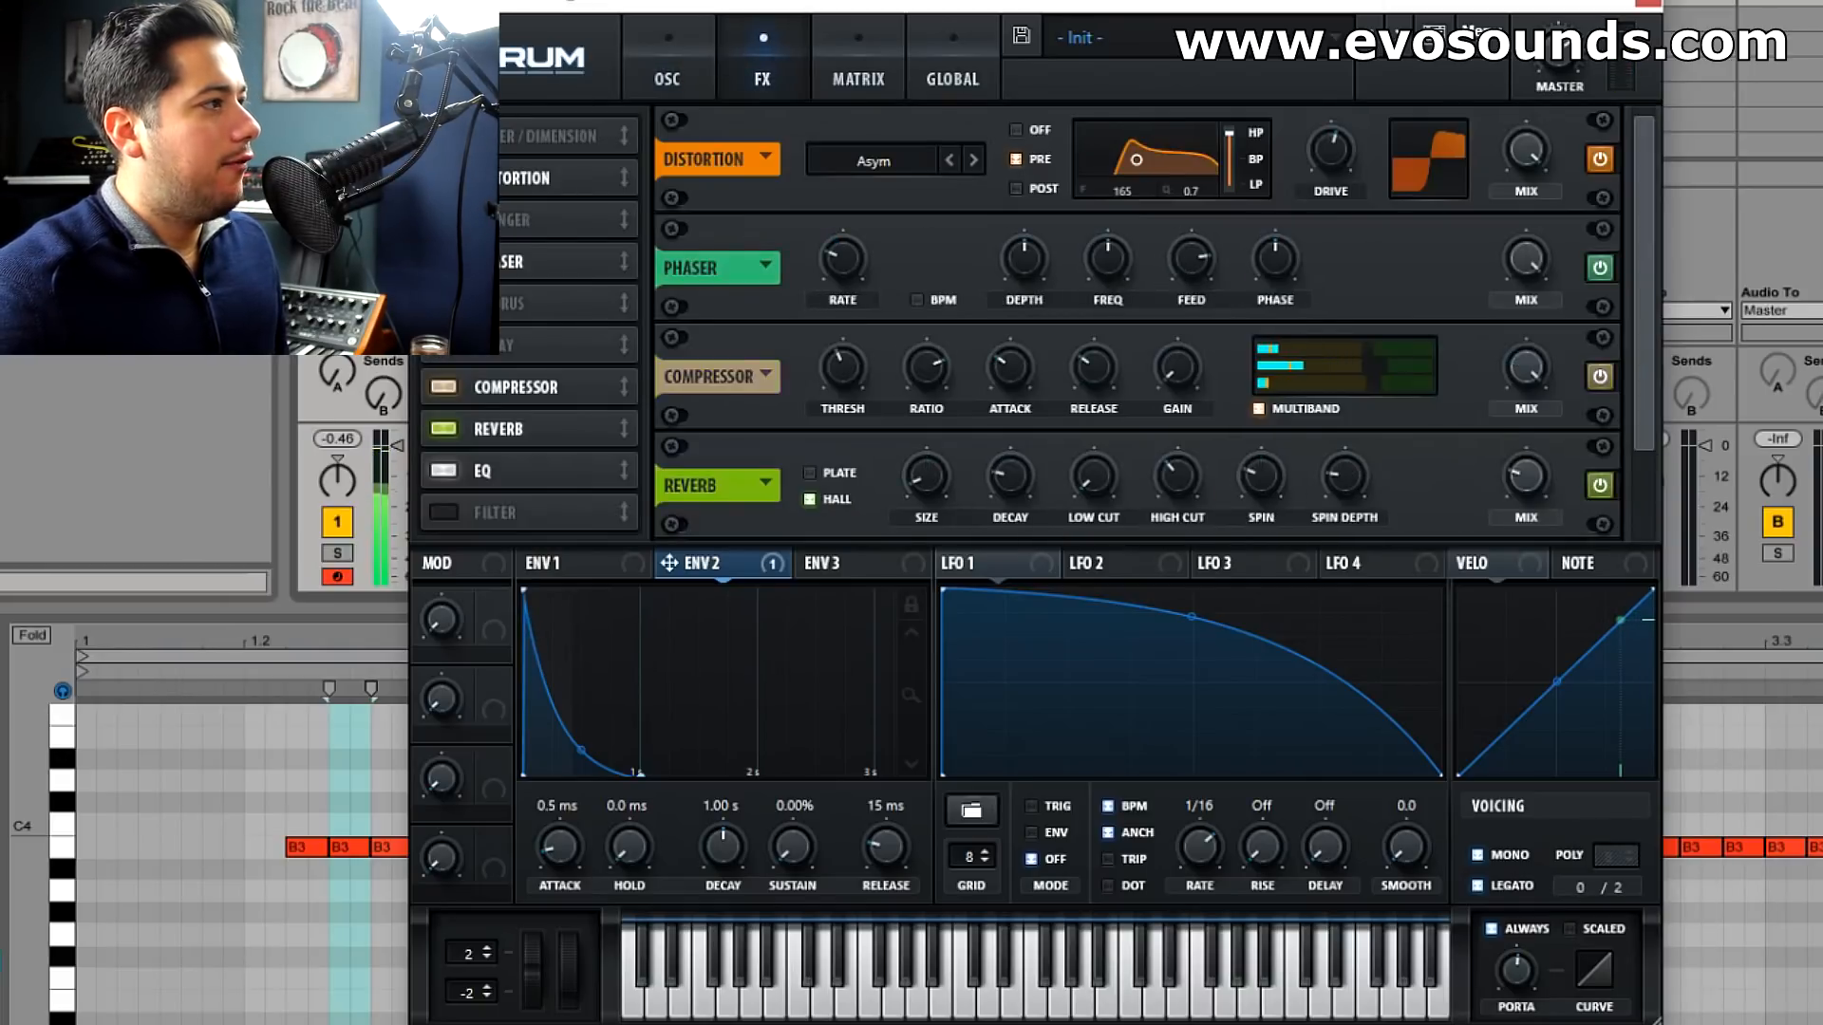
left_click(443, 220)
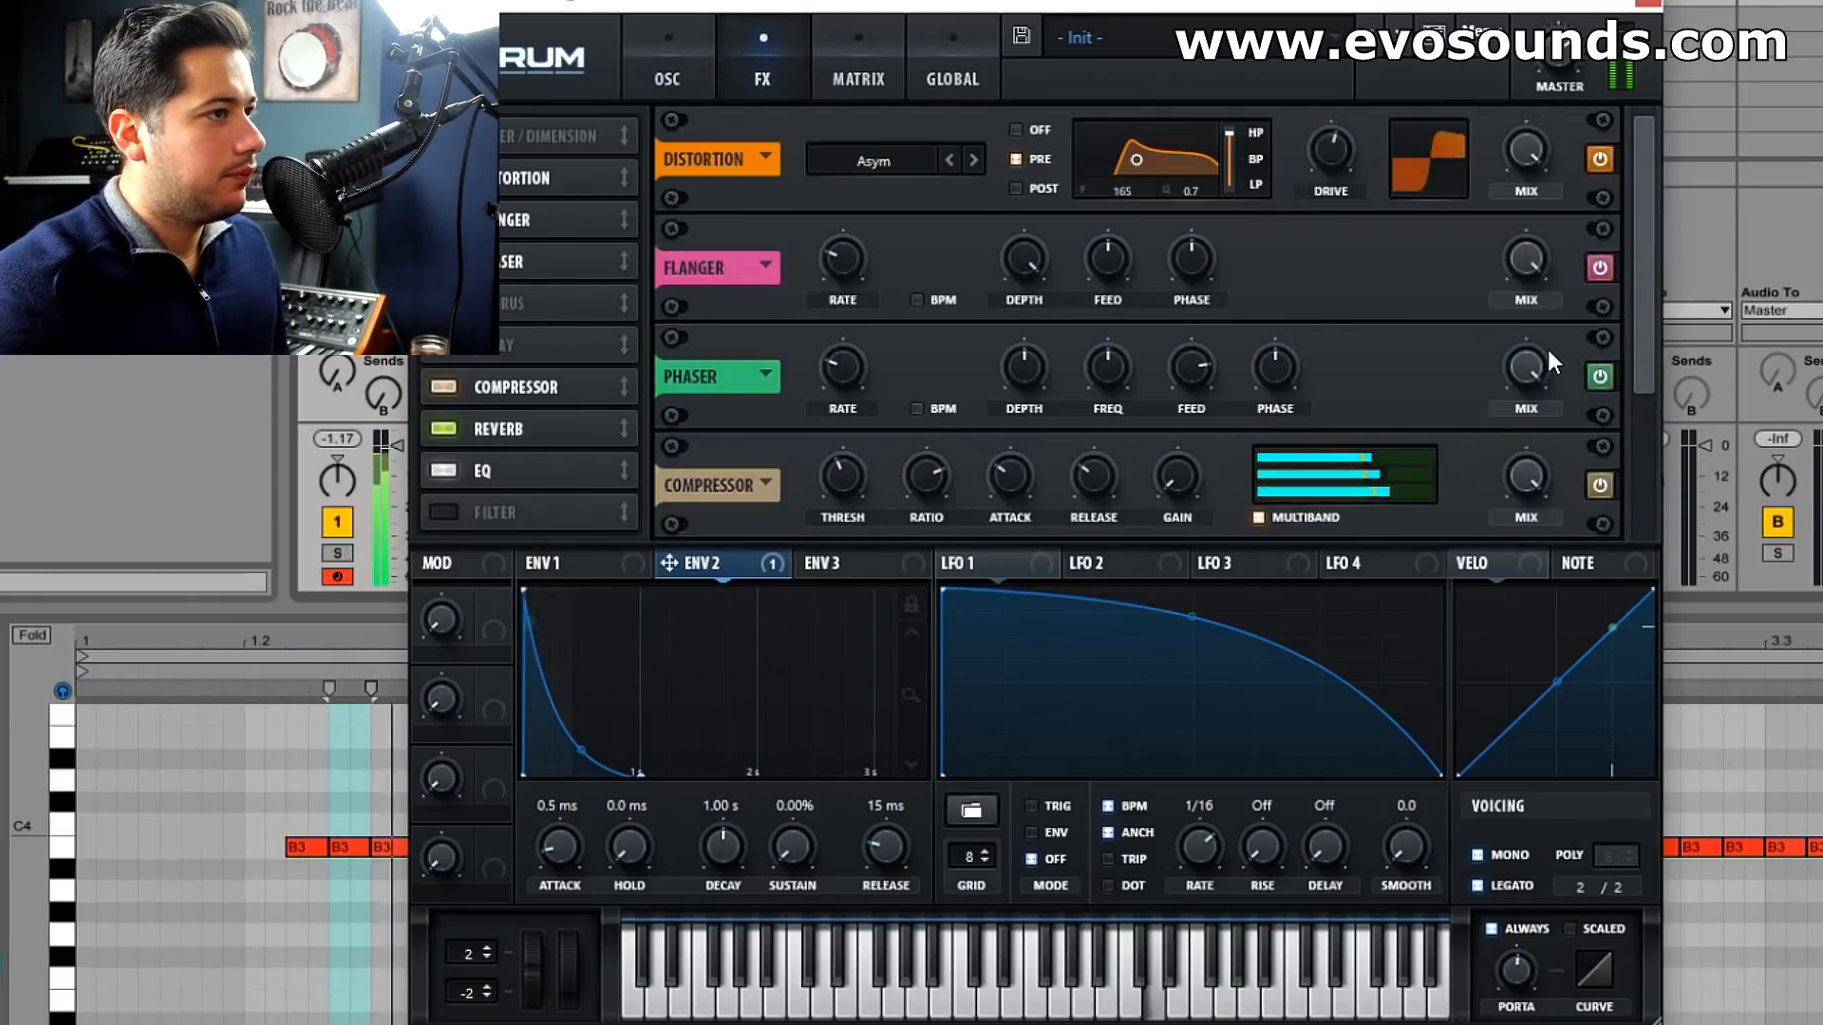
left_click(444, 219)
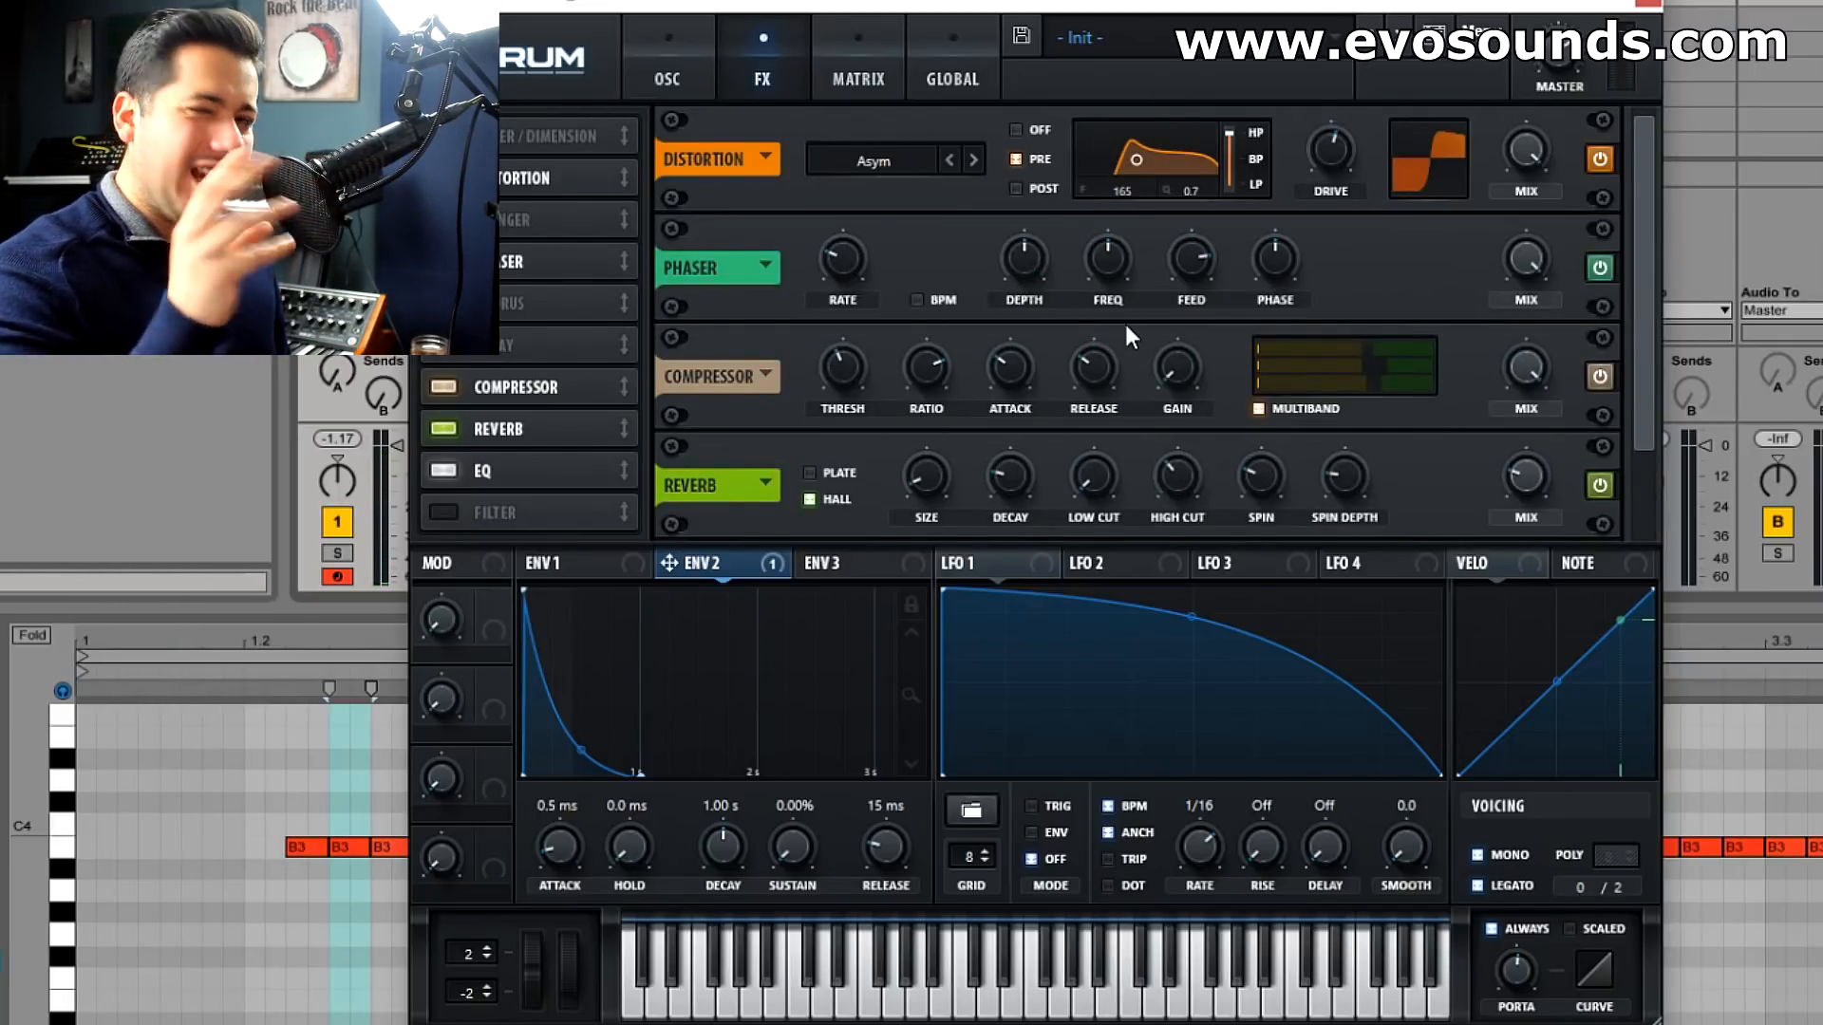
Try the phaser ahead of the distortion with a BPM-synced rate and adjusted frequency and feedback.
left_click_drag(550, 245, 579, 173)
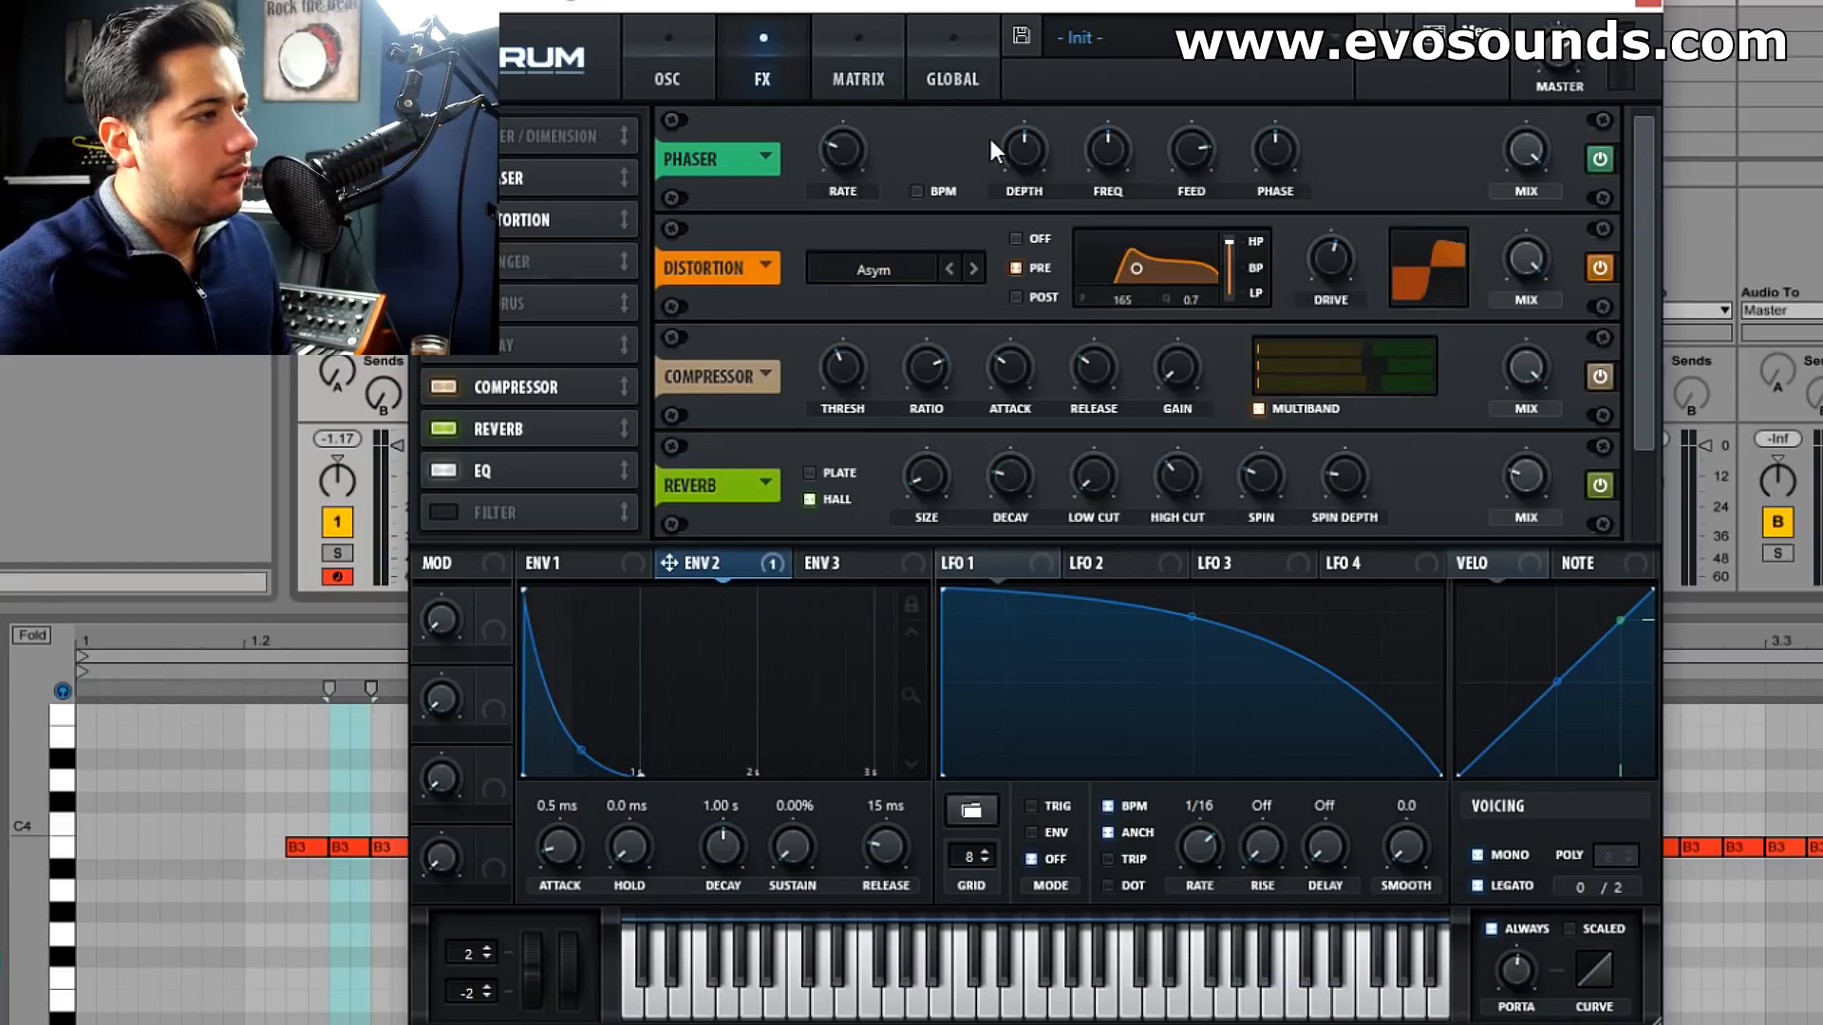
left_click_drag(1111, 129, 1071, 190)
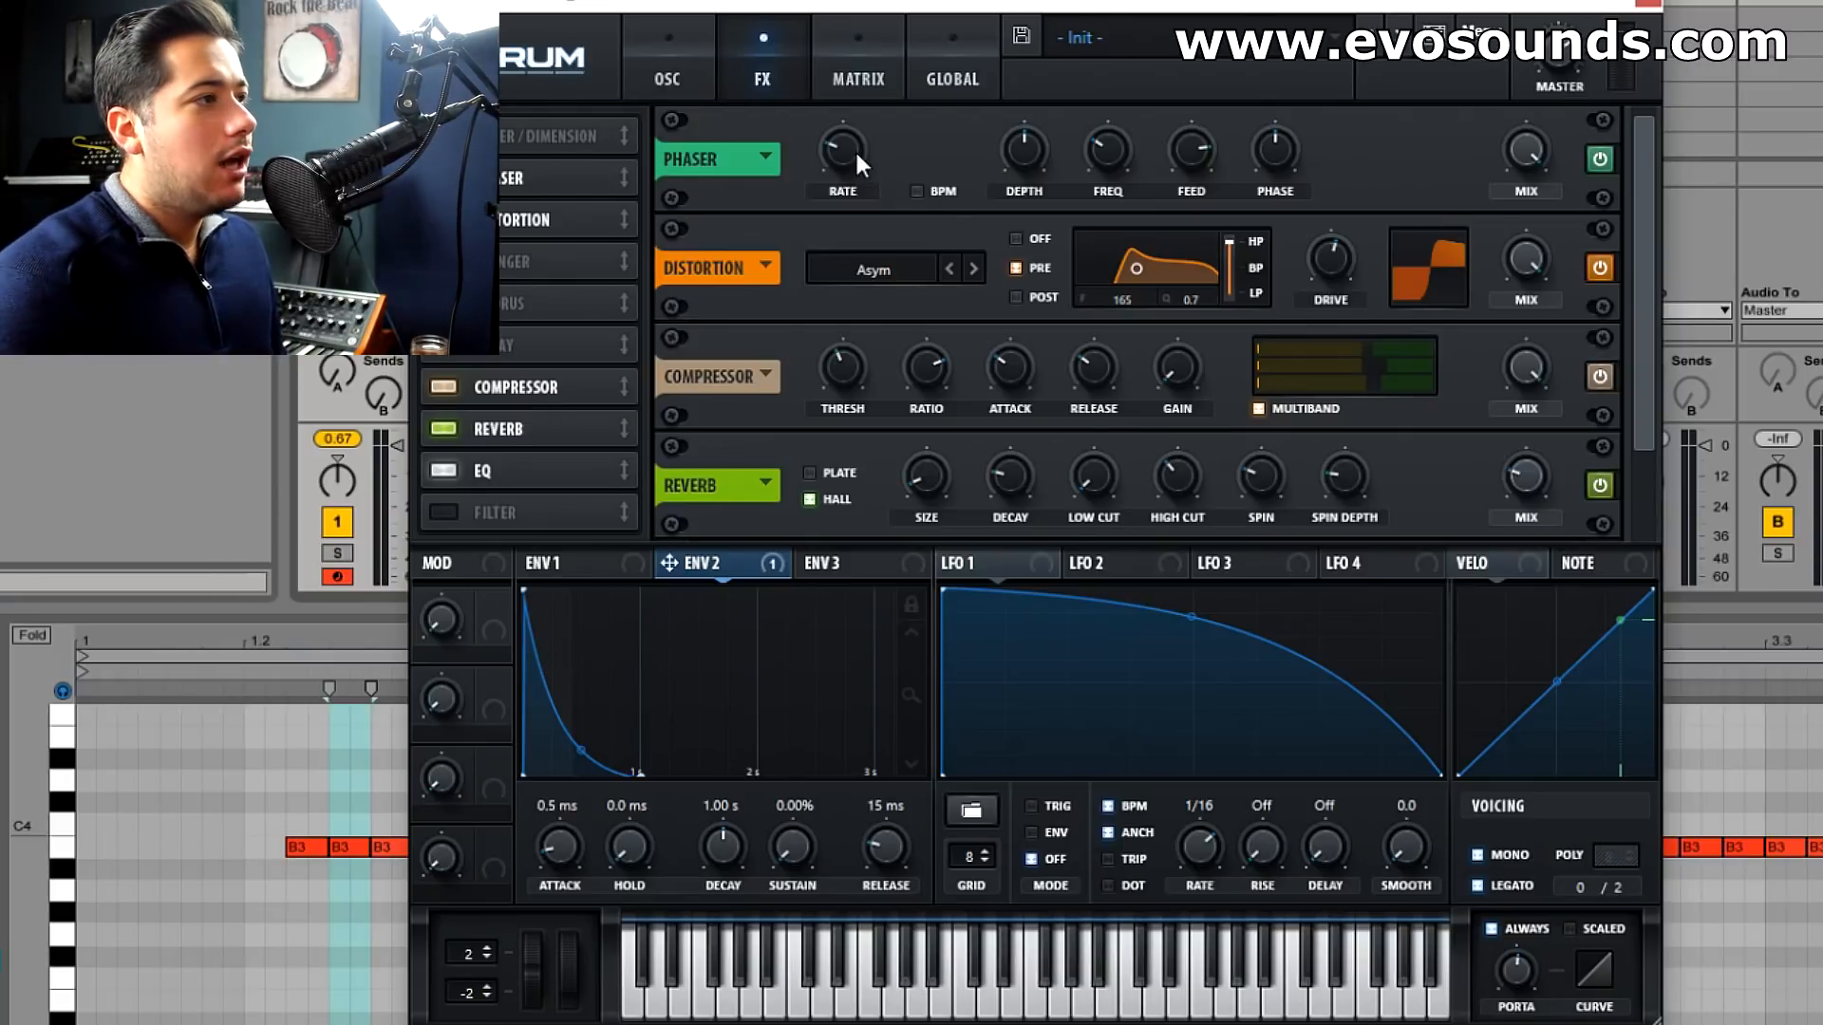
left_click(928, 191)
left_click_drag(895, 95, 919, 144)
left_click_drag(1050, 151, 1041, 105)
left_click_drag(1181, 160, 1134, 110)
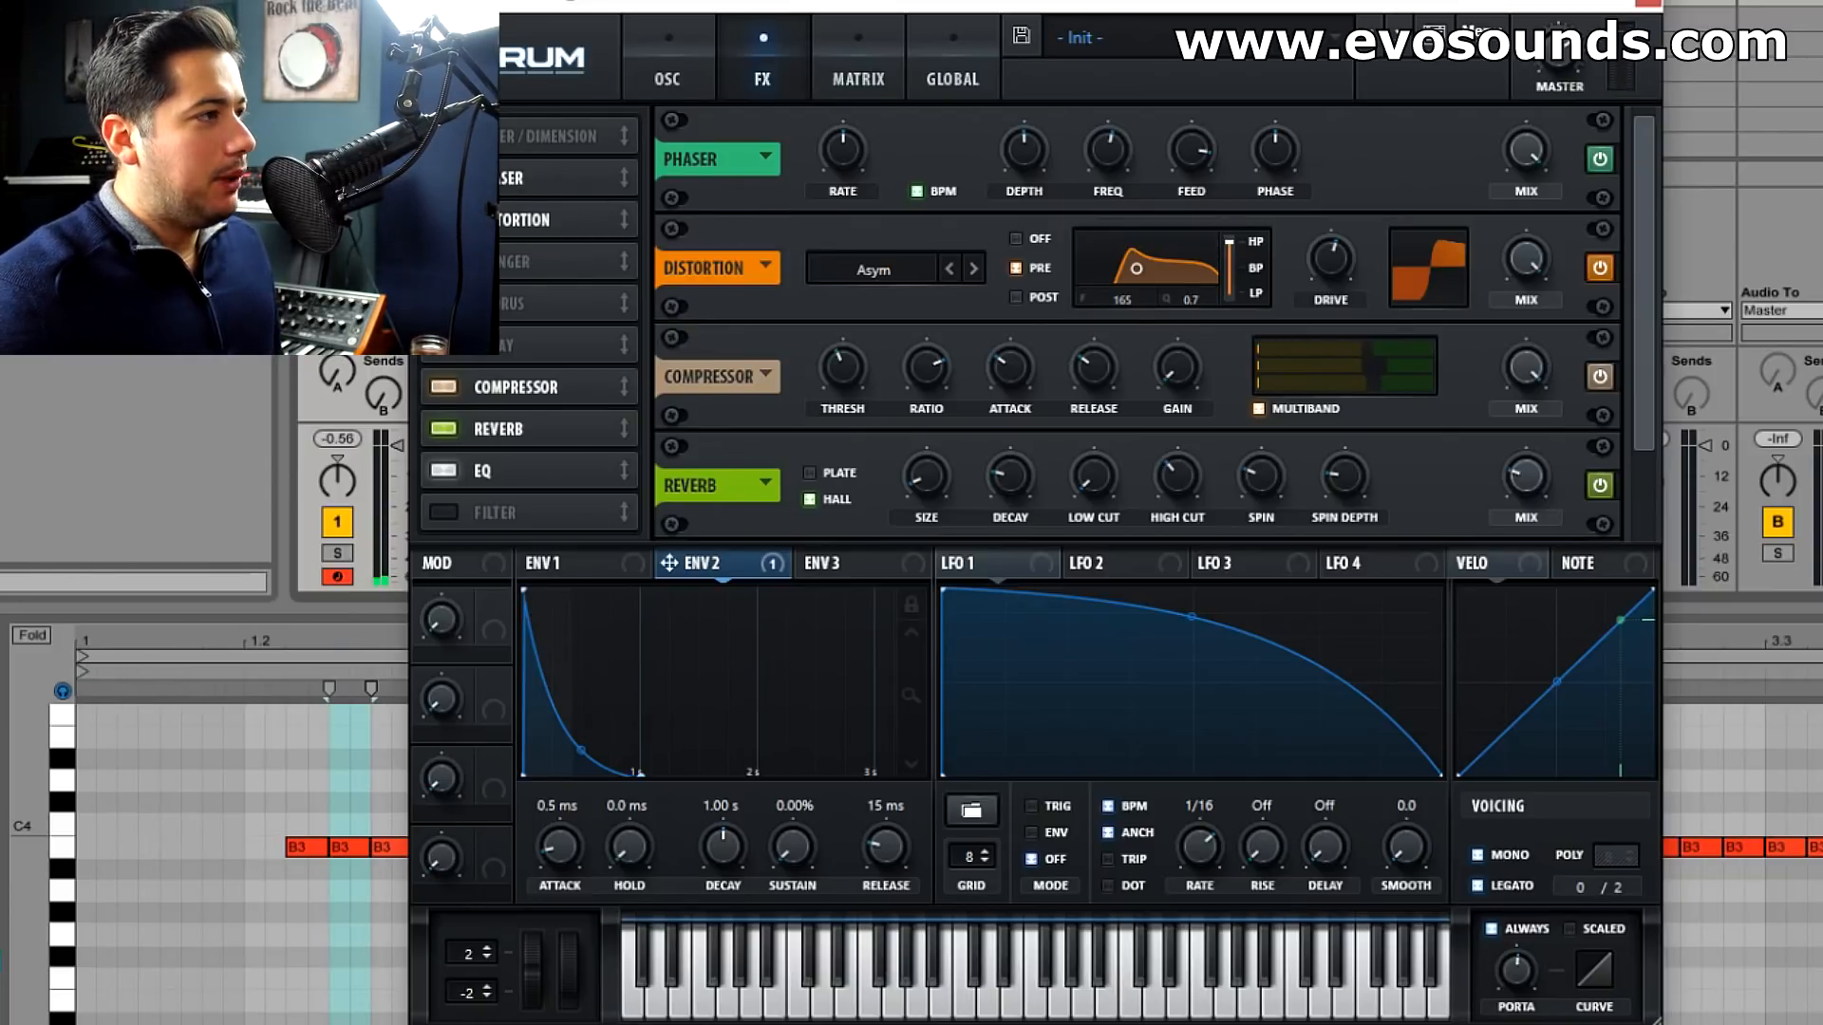
left_click_drag(1095, 173, 1058, 191)
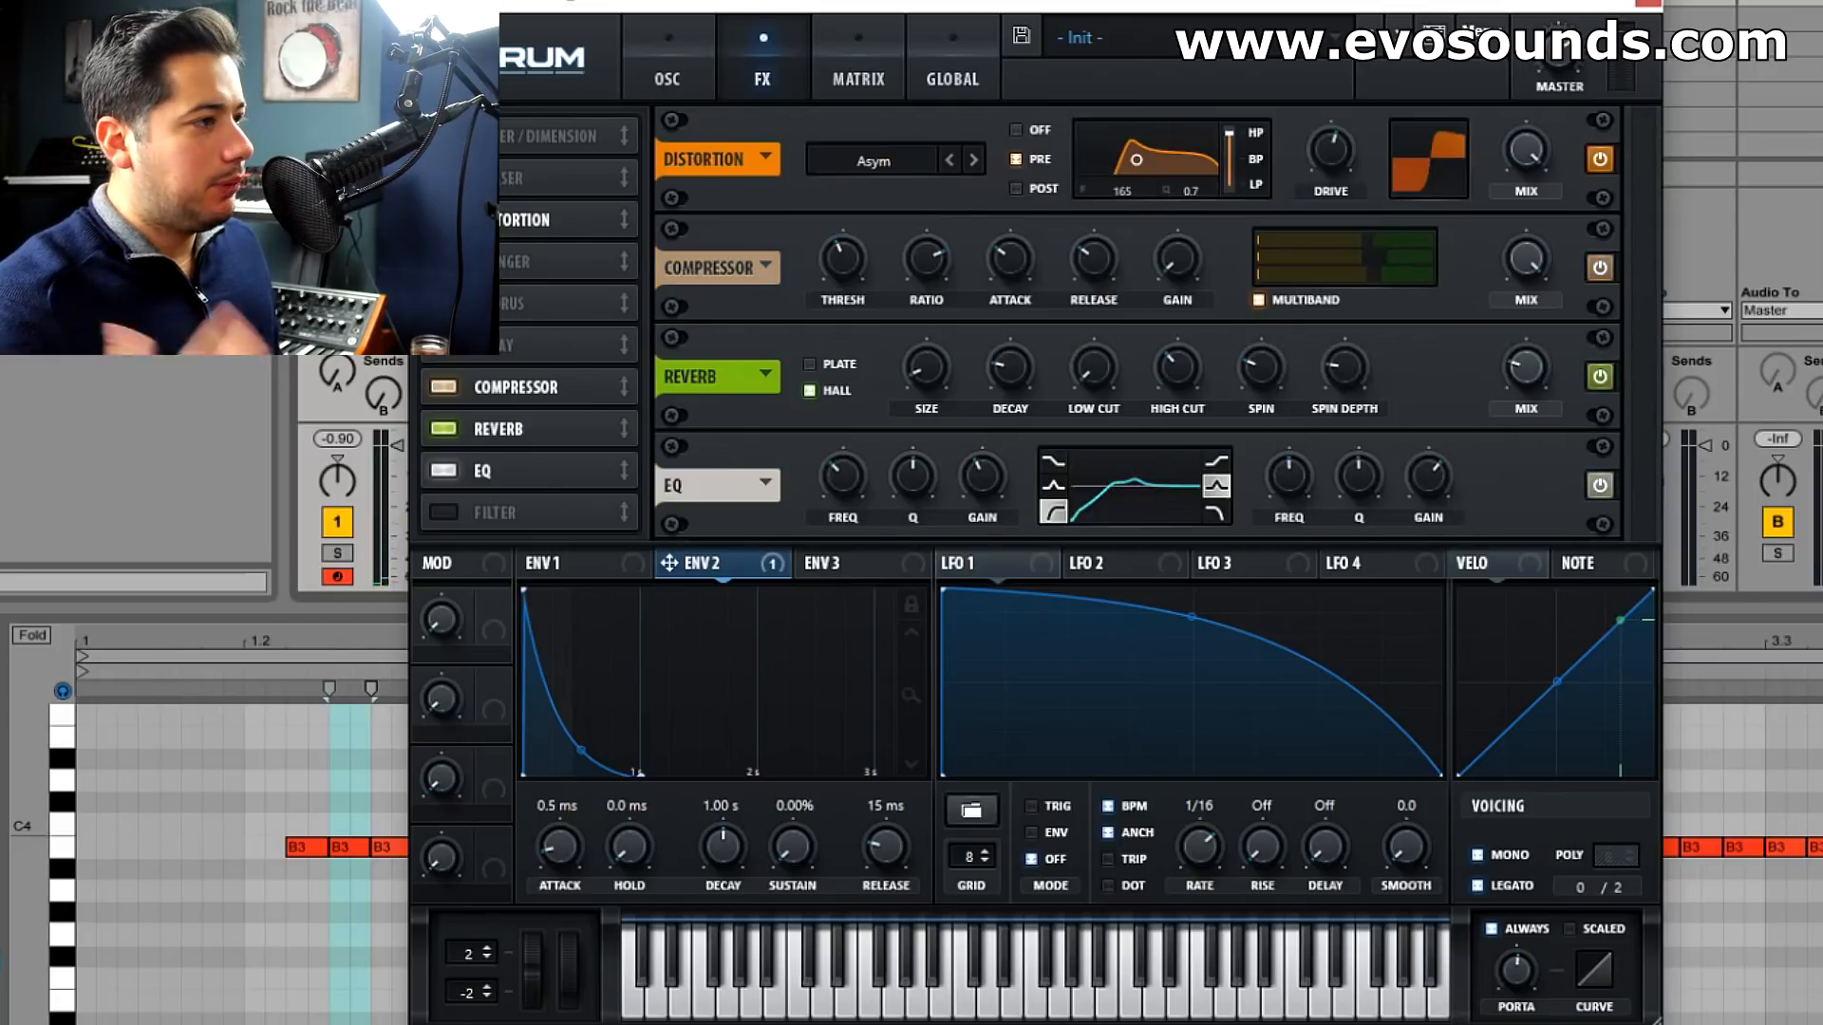
Load the analog Basic Shapes wavetable in oscillator B and move its wavetable position to the square wave.
left_click(674, 76)
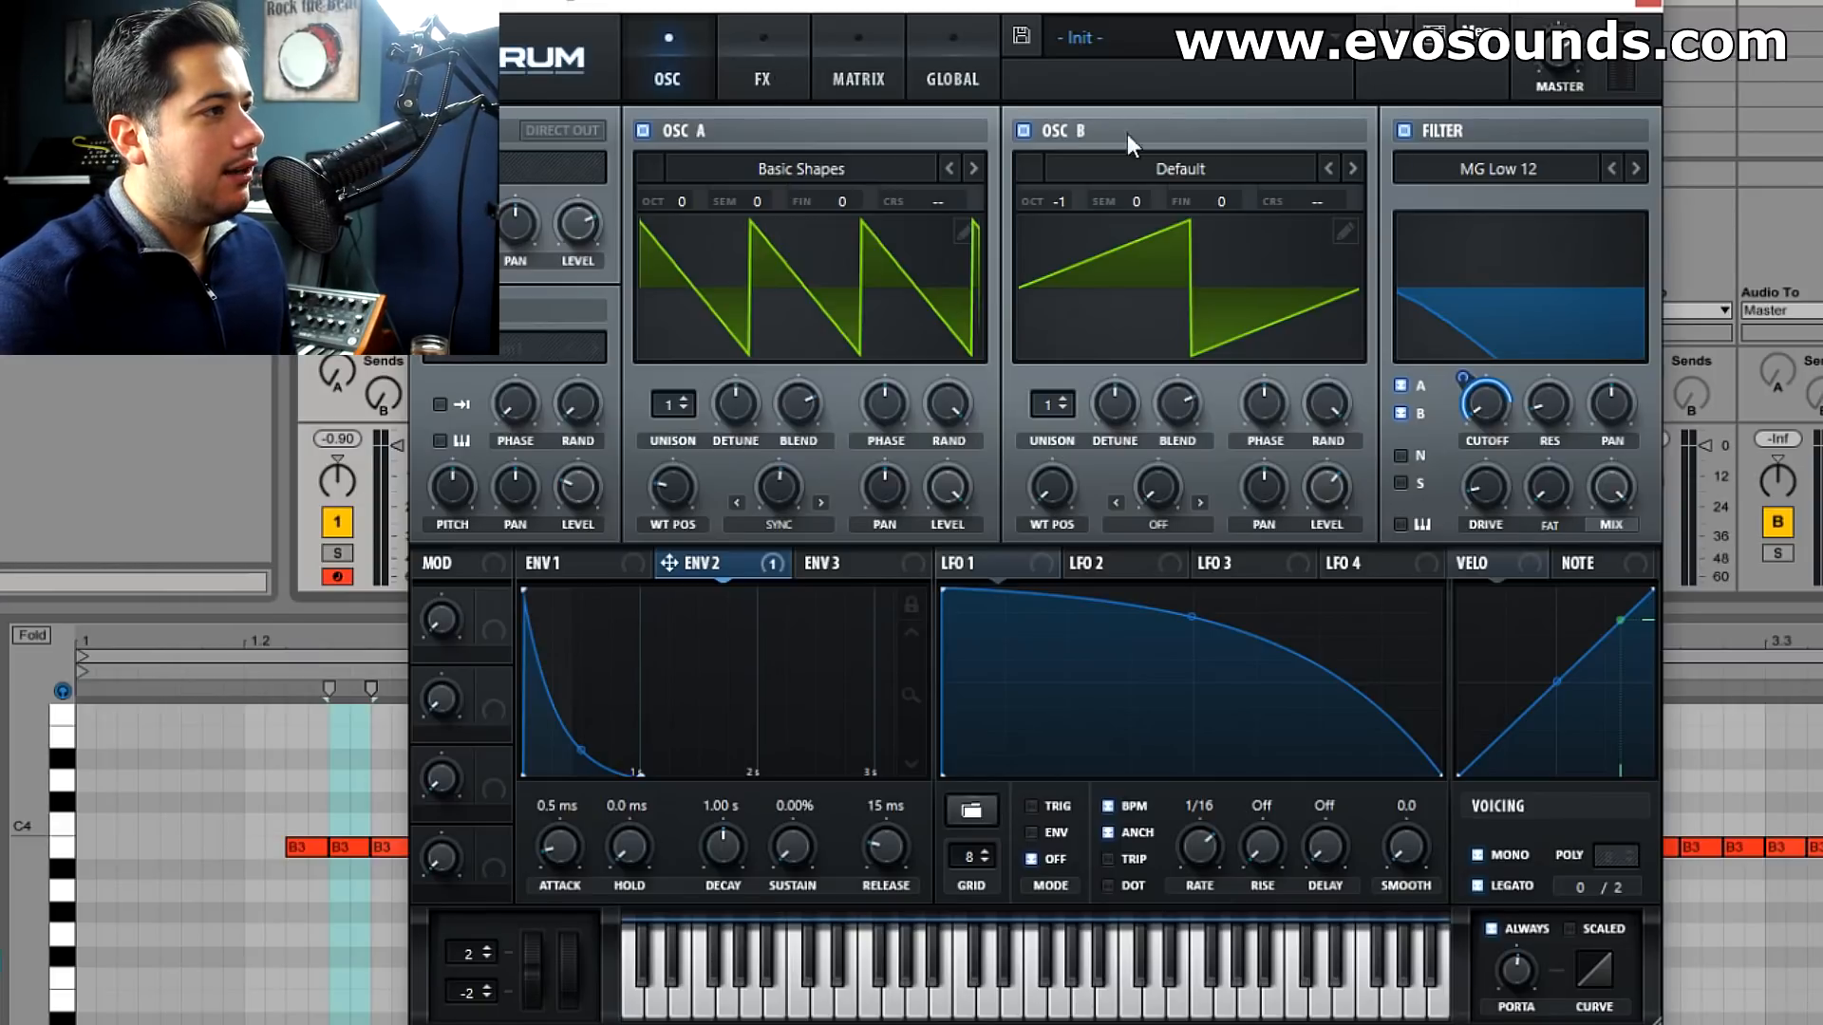
left_click(1196, 171)
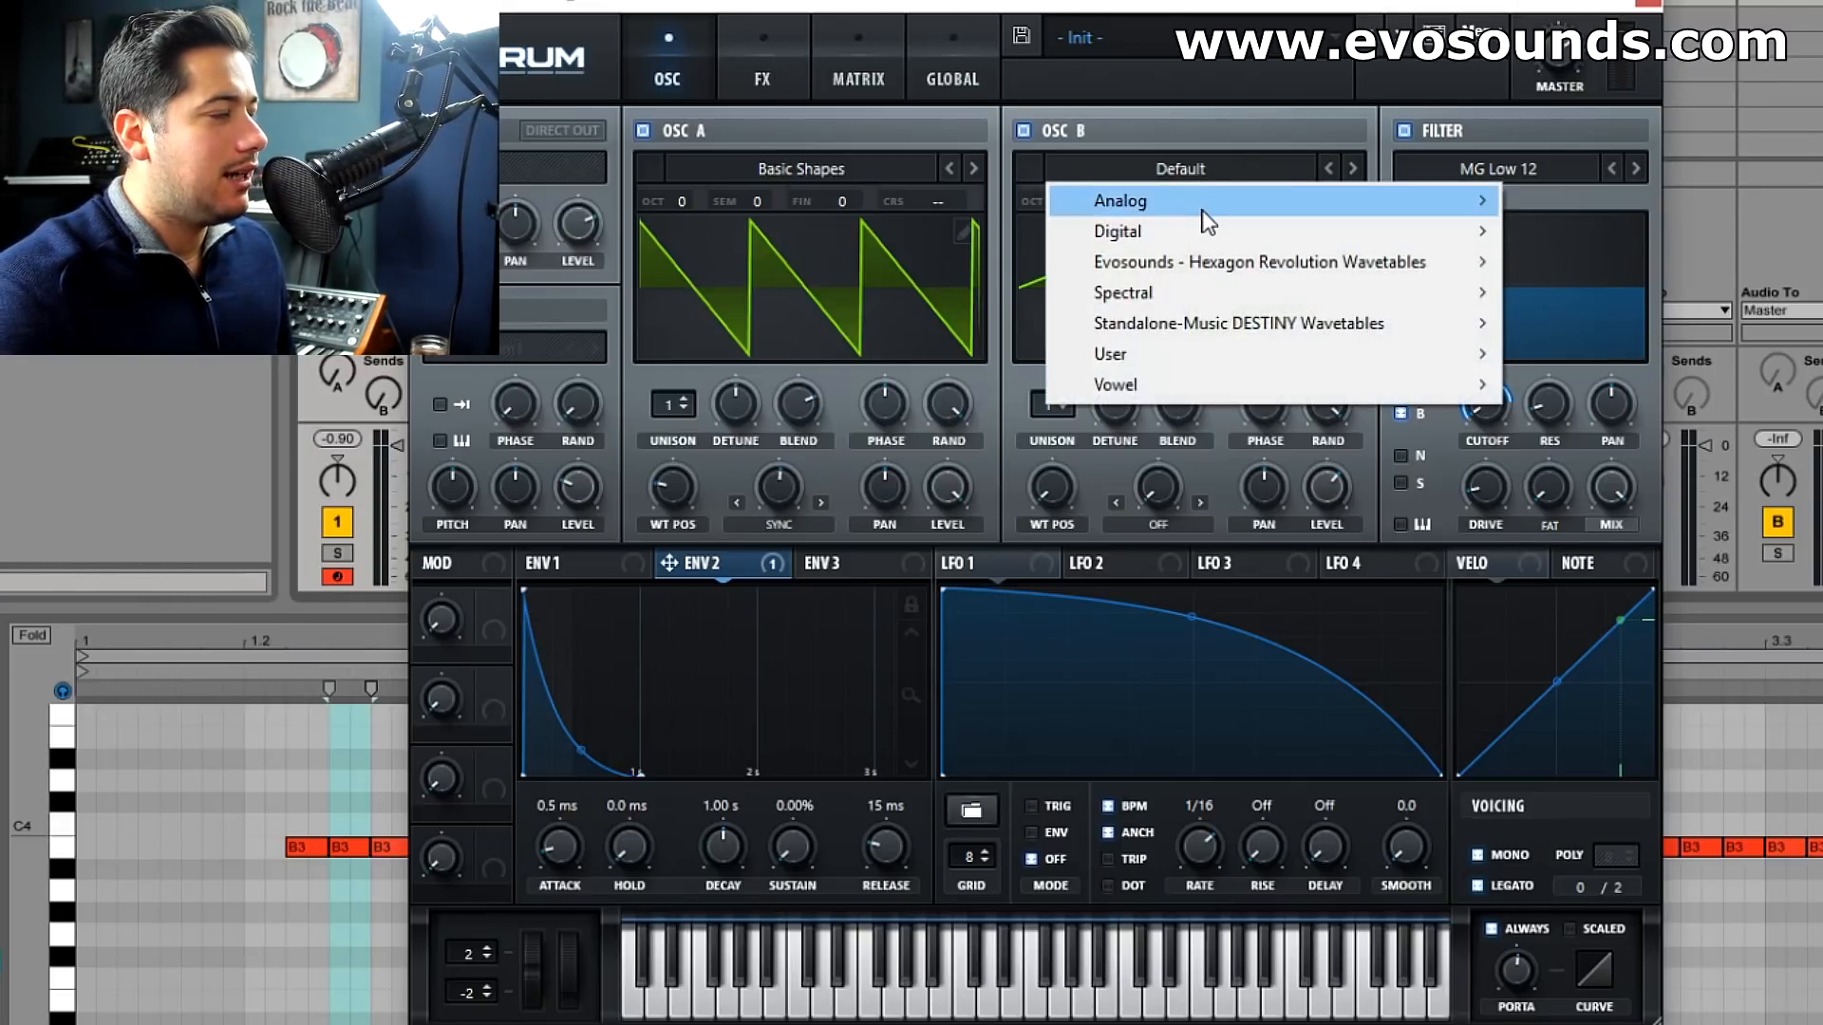
mouse_move(1424, 200)
left_click(1530, 330)
left_click_drag(1052, 485, 1136, 378)
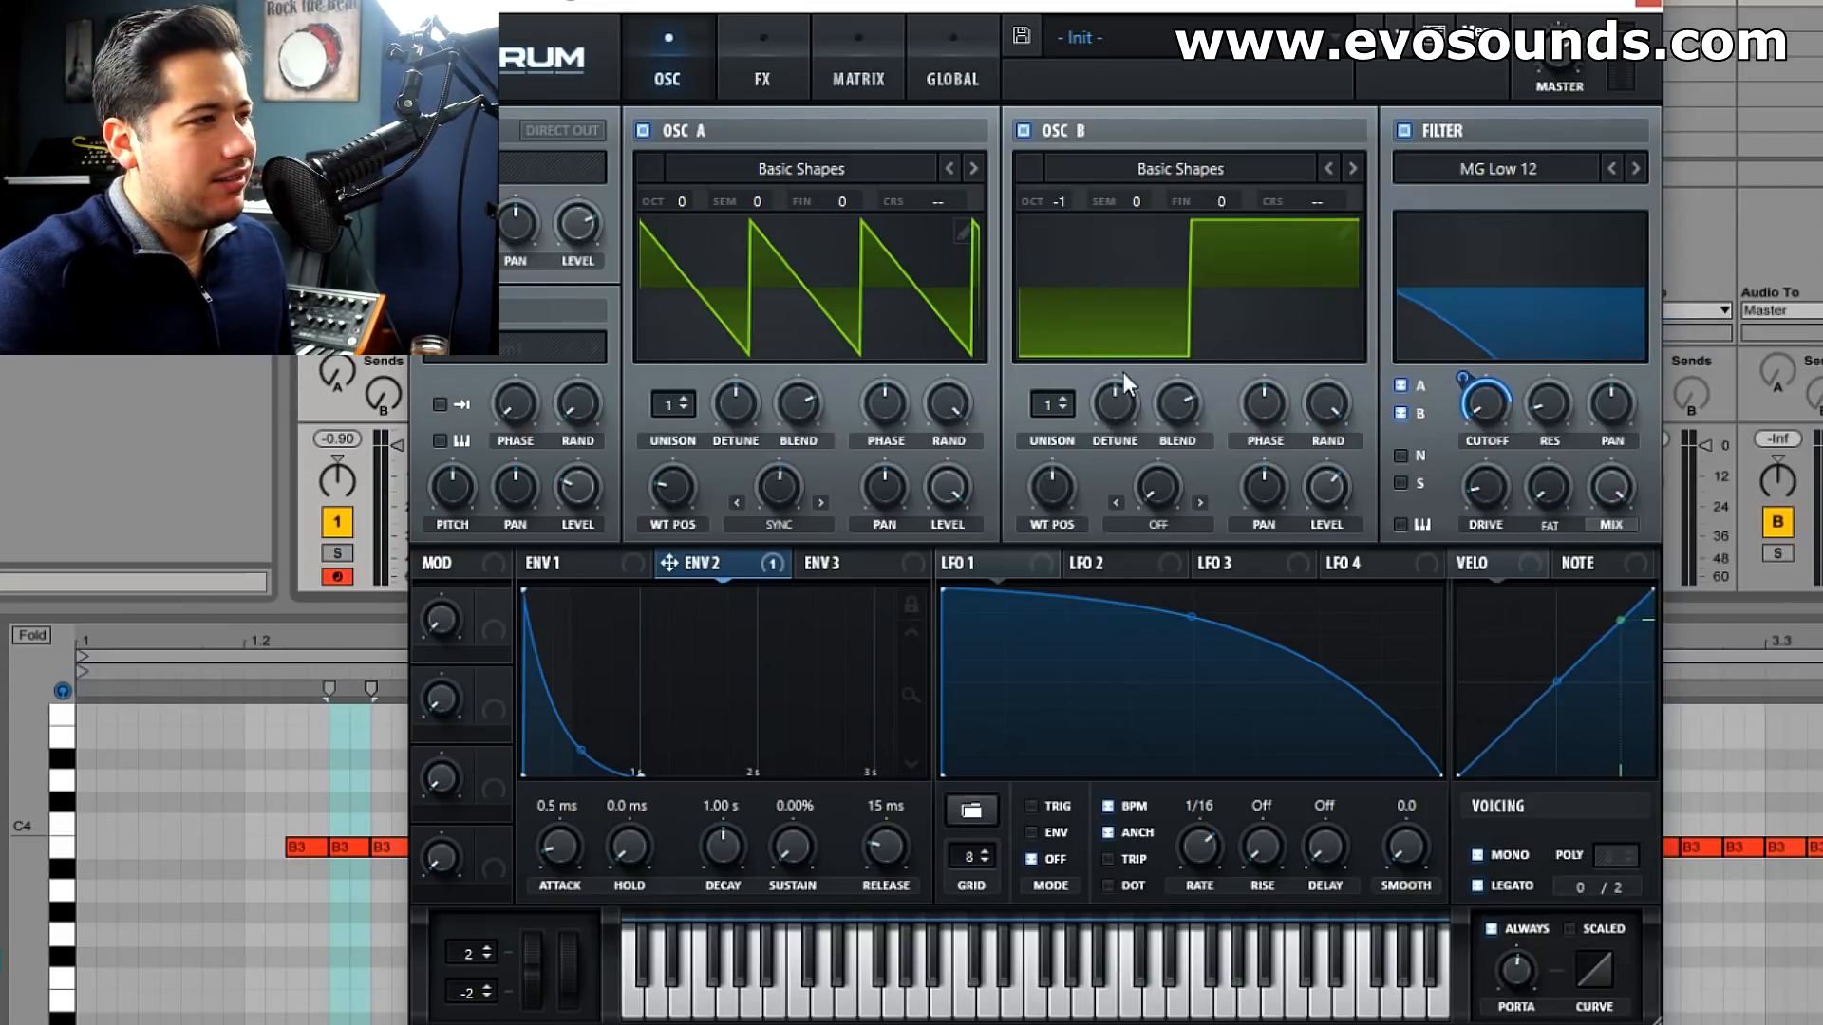
Set oscillator A to 6 unison voices with a detune of 0.20.
mouse_move(674, 401)
left_mouse_down()
mouse_move(720, 374)
mouse_move(658, 425)
left_mouse_up()
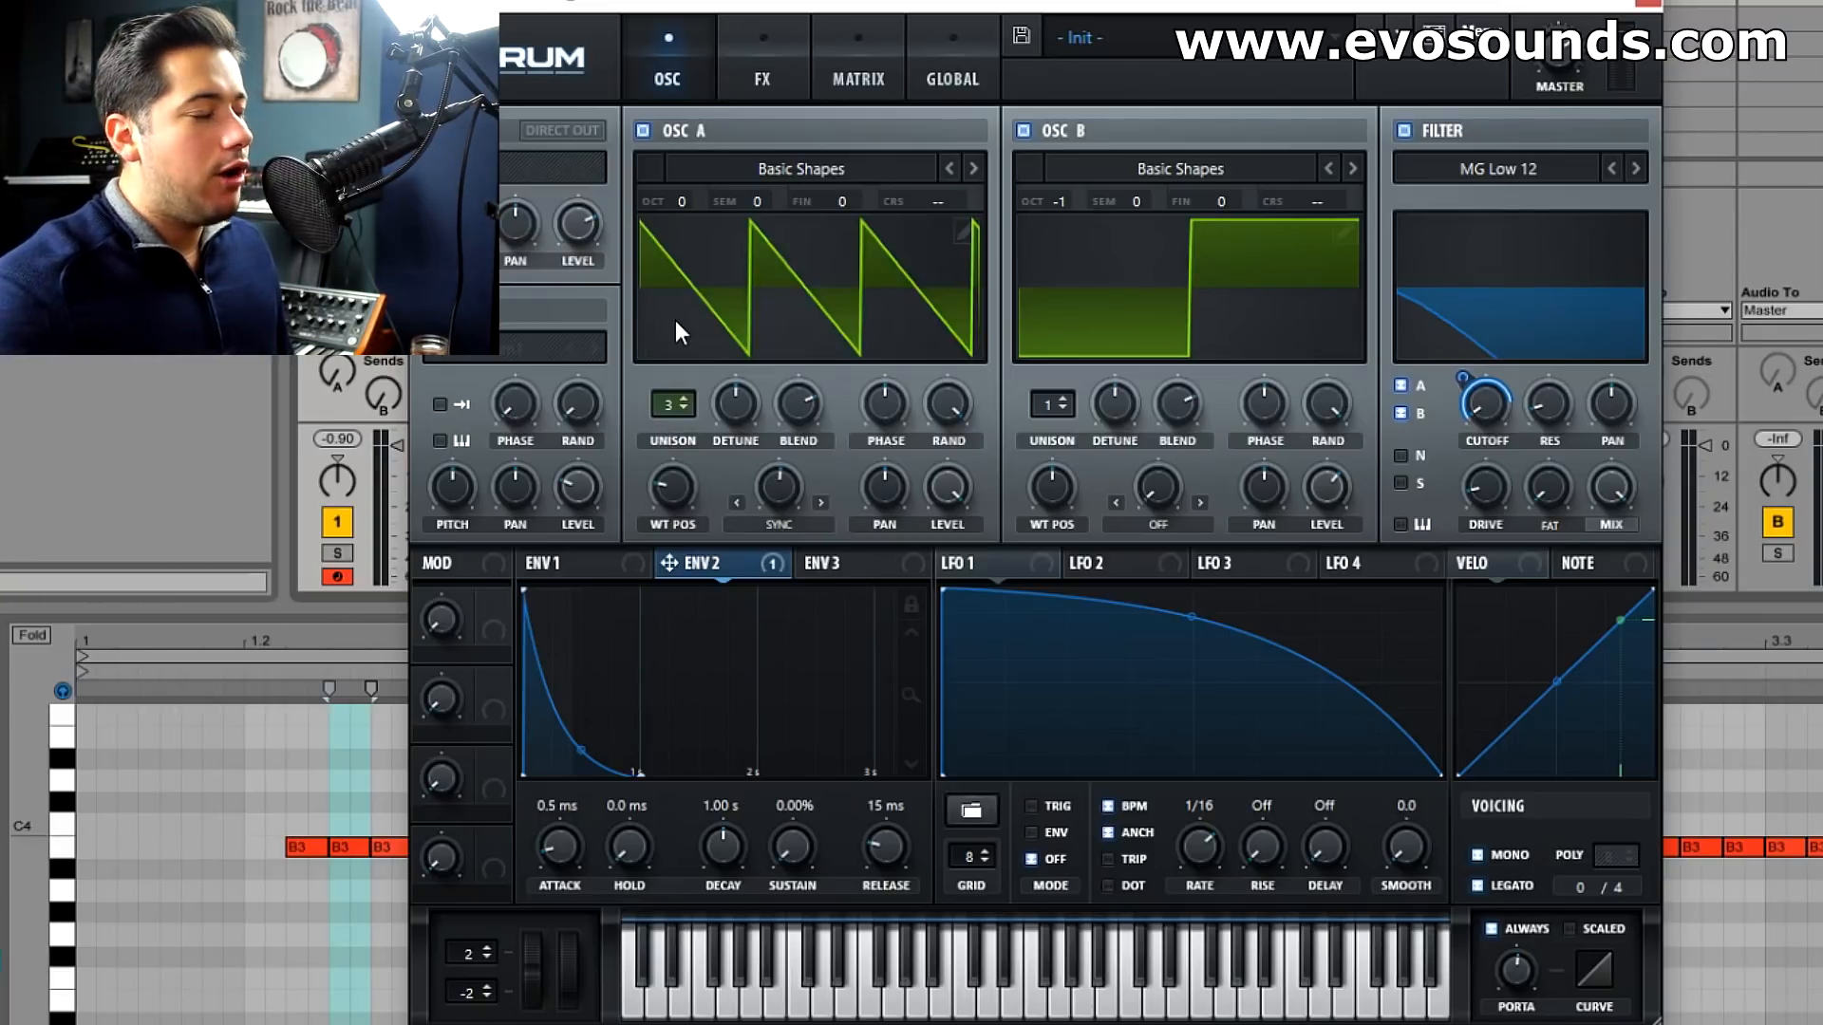
left_click_drag(670, 406, 739, 402)
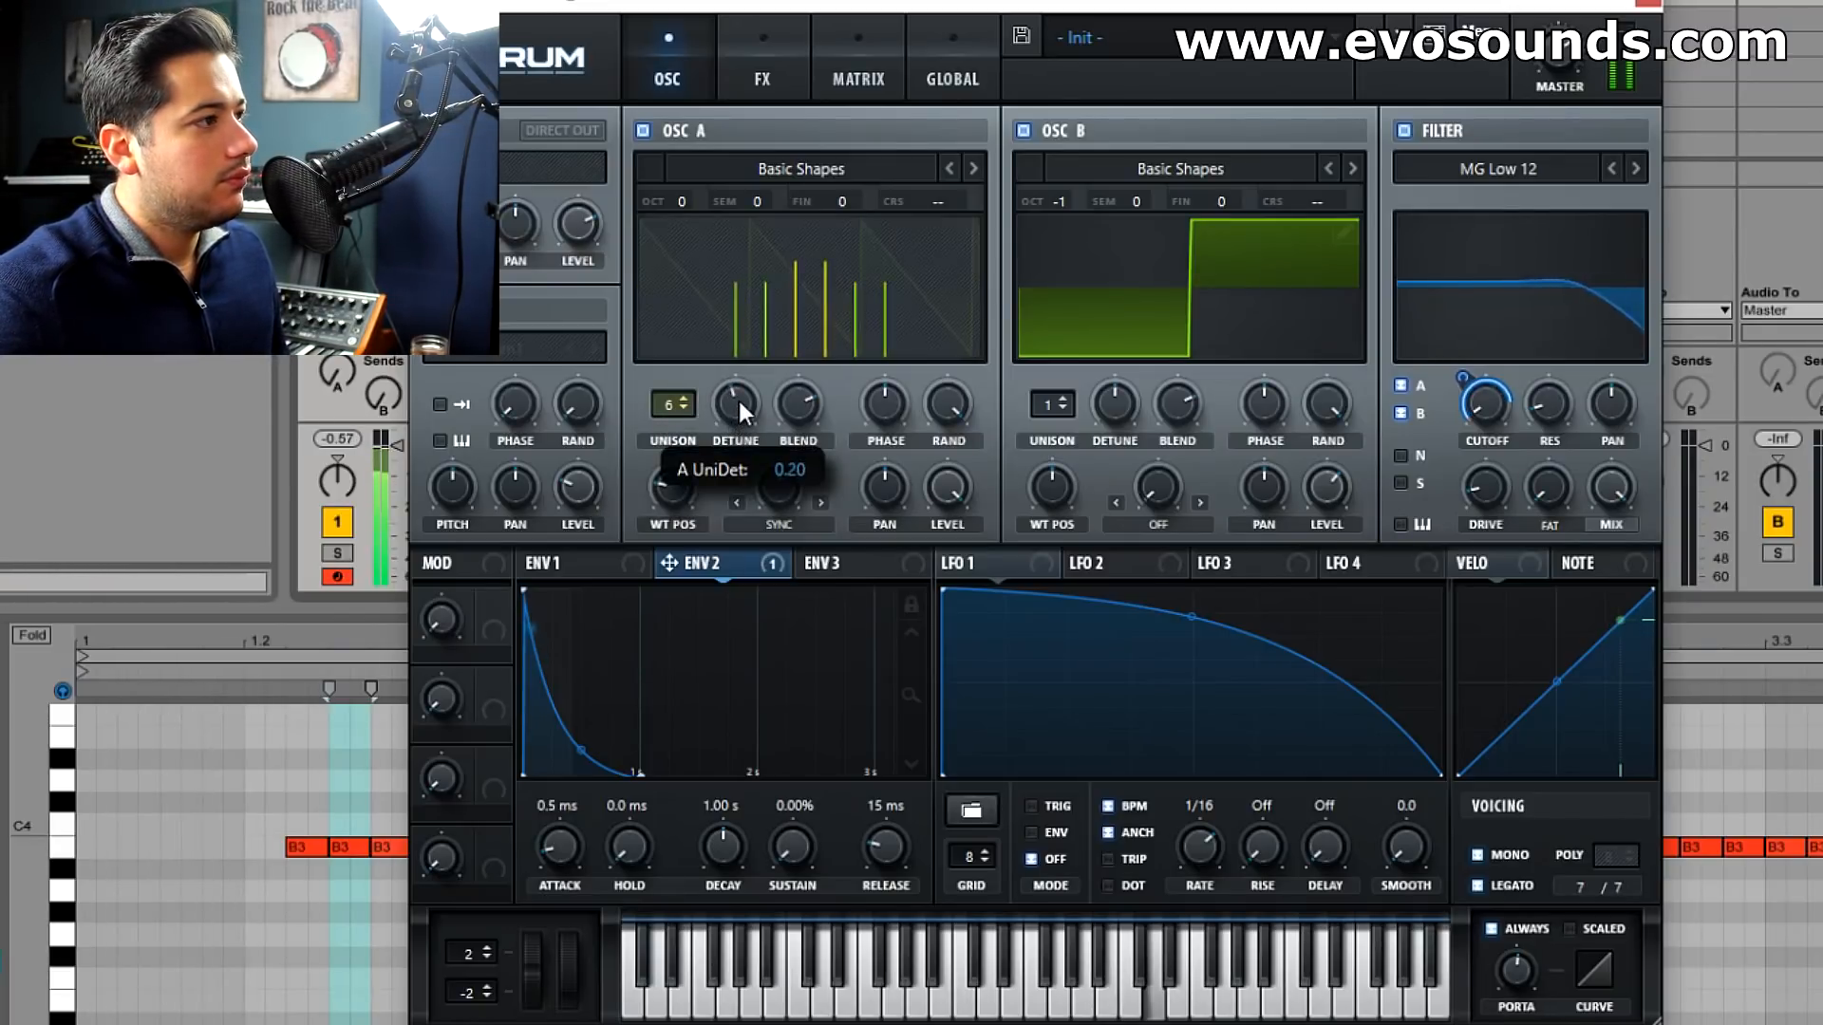